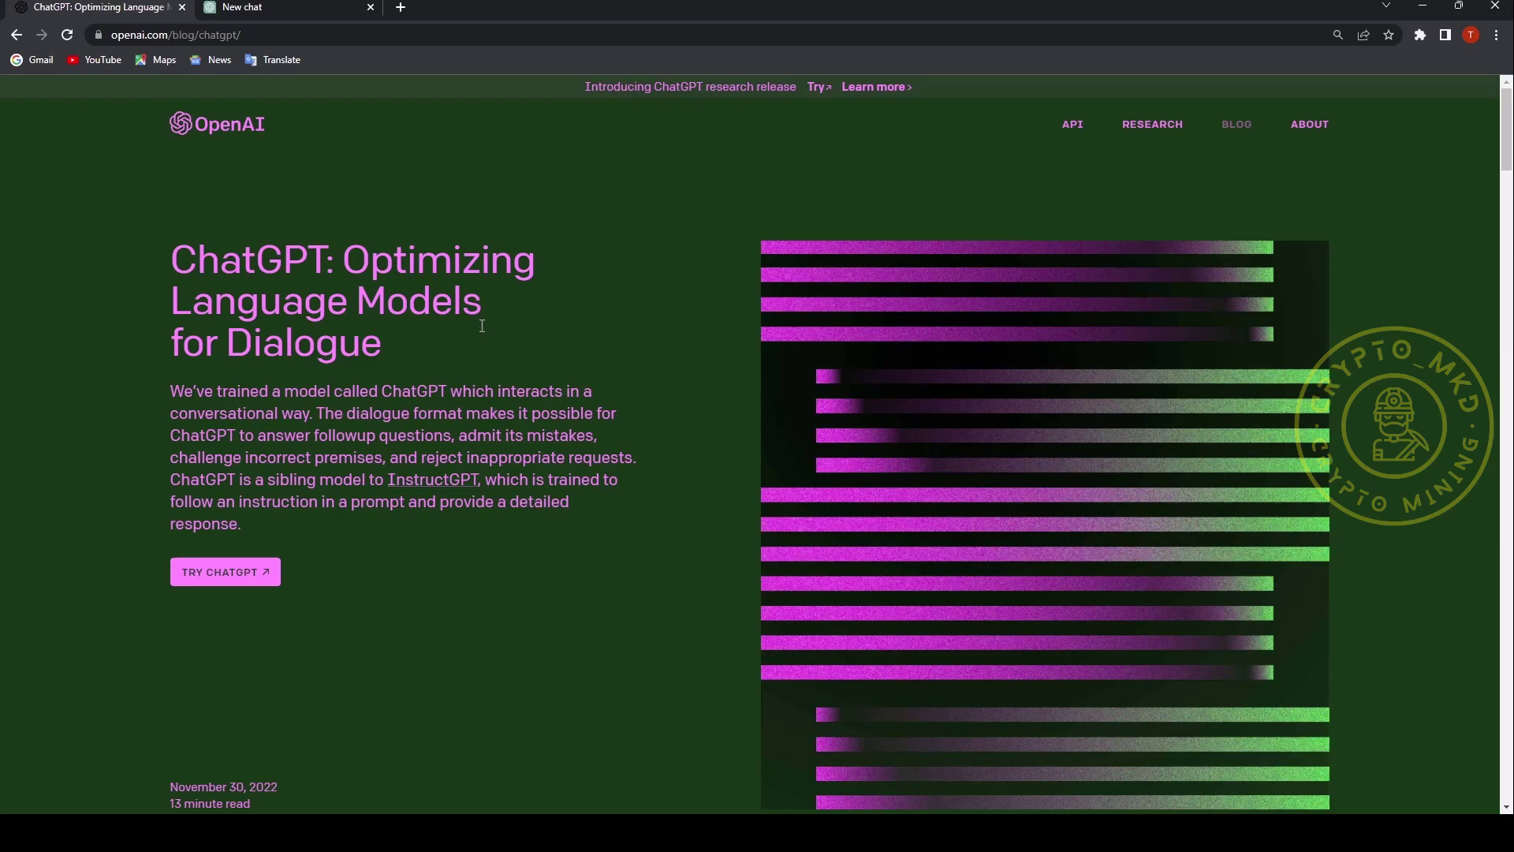
Switch from the OpenAI blog tab to the empty ChatGPT New chat tab.
{"action": "key", "text": "ctrl+Tab"}
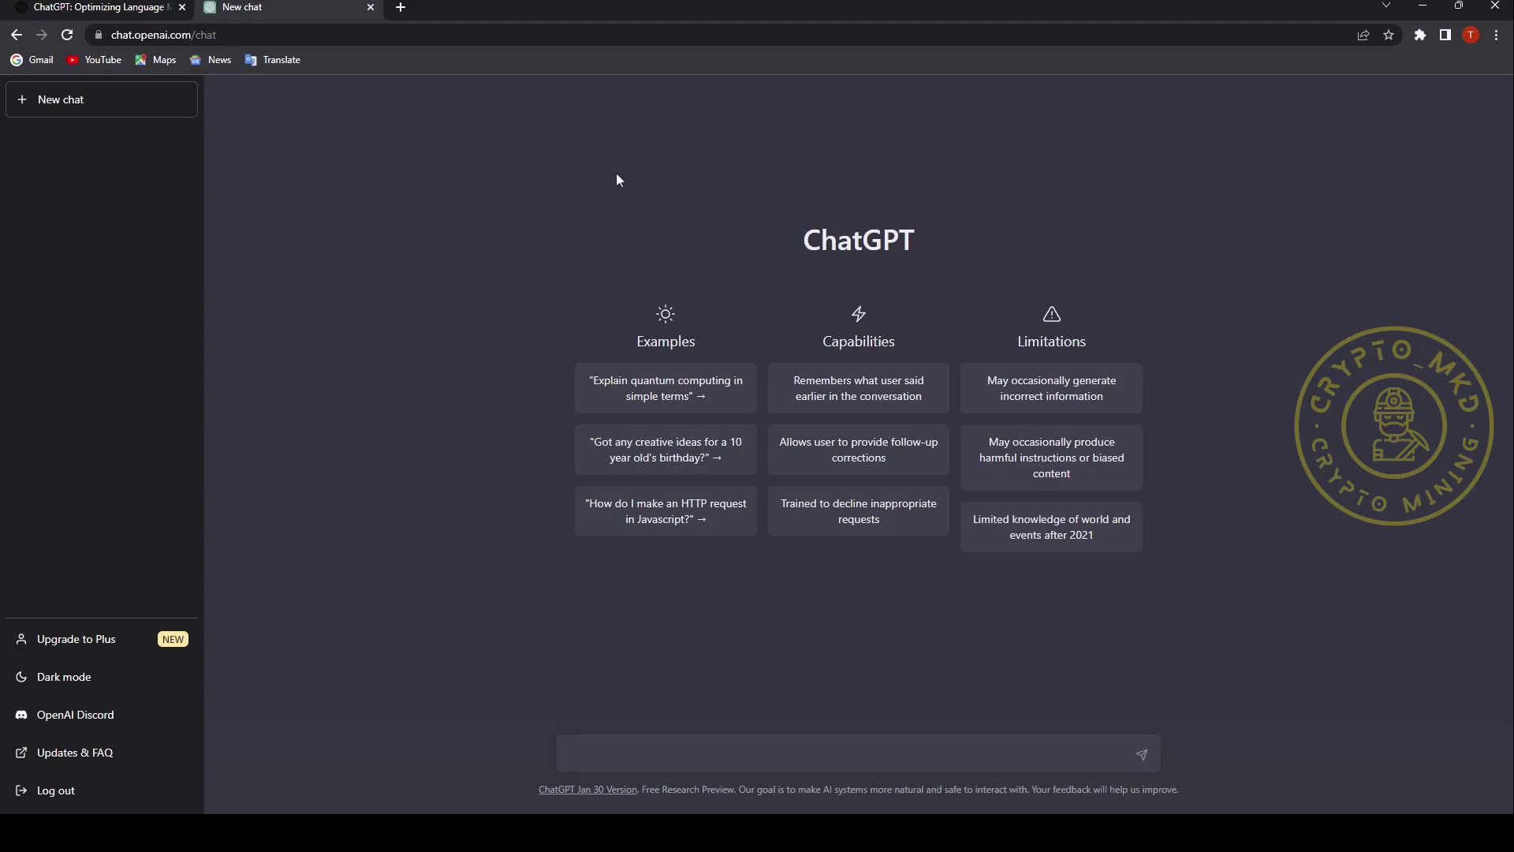
Google 'aiprm' in a new tab and open the AIPRM for ChatGPT Web Store result.
{"action": "left_click", "coordinate": [400, 7]}
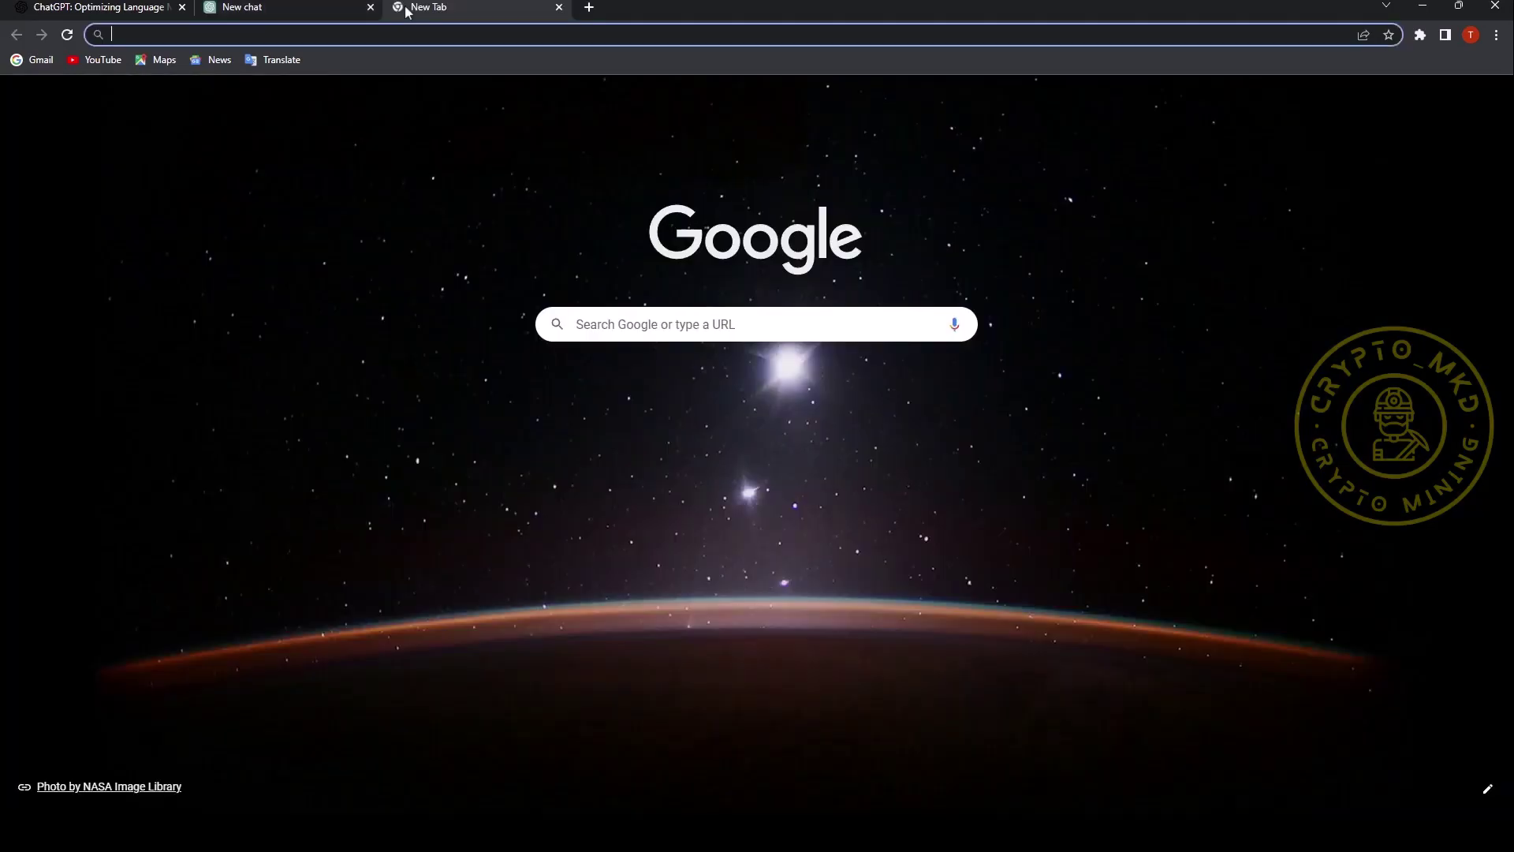
{"action": "mouse_move", "coordinate": [668, 396]}
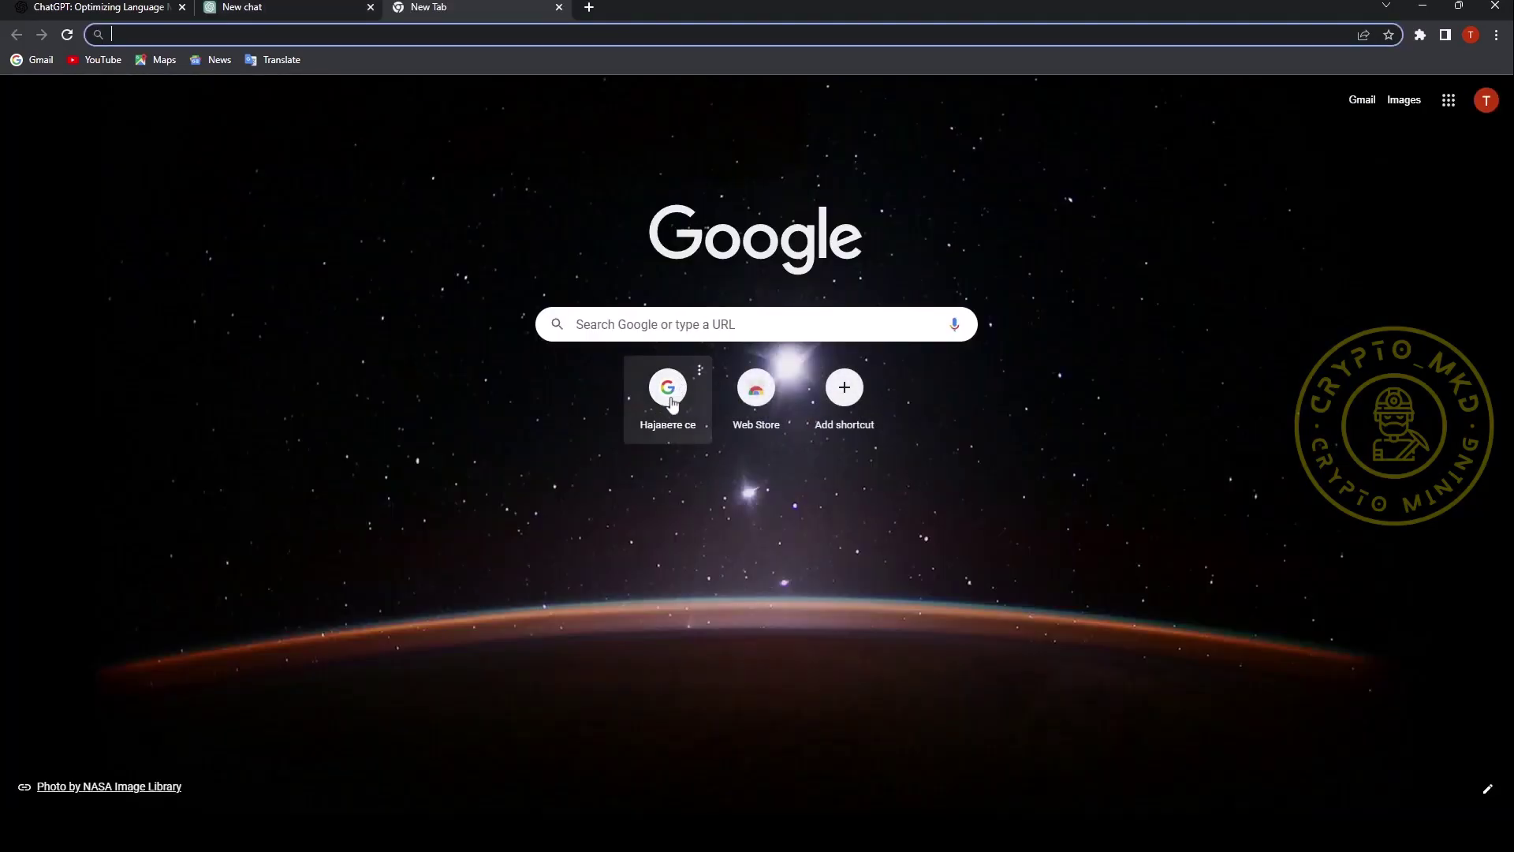
{"action": "left_click", "coordinate": [665, 318]}
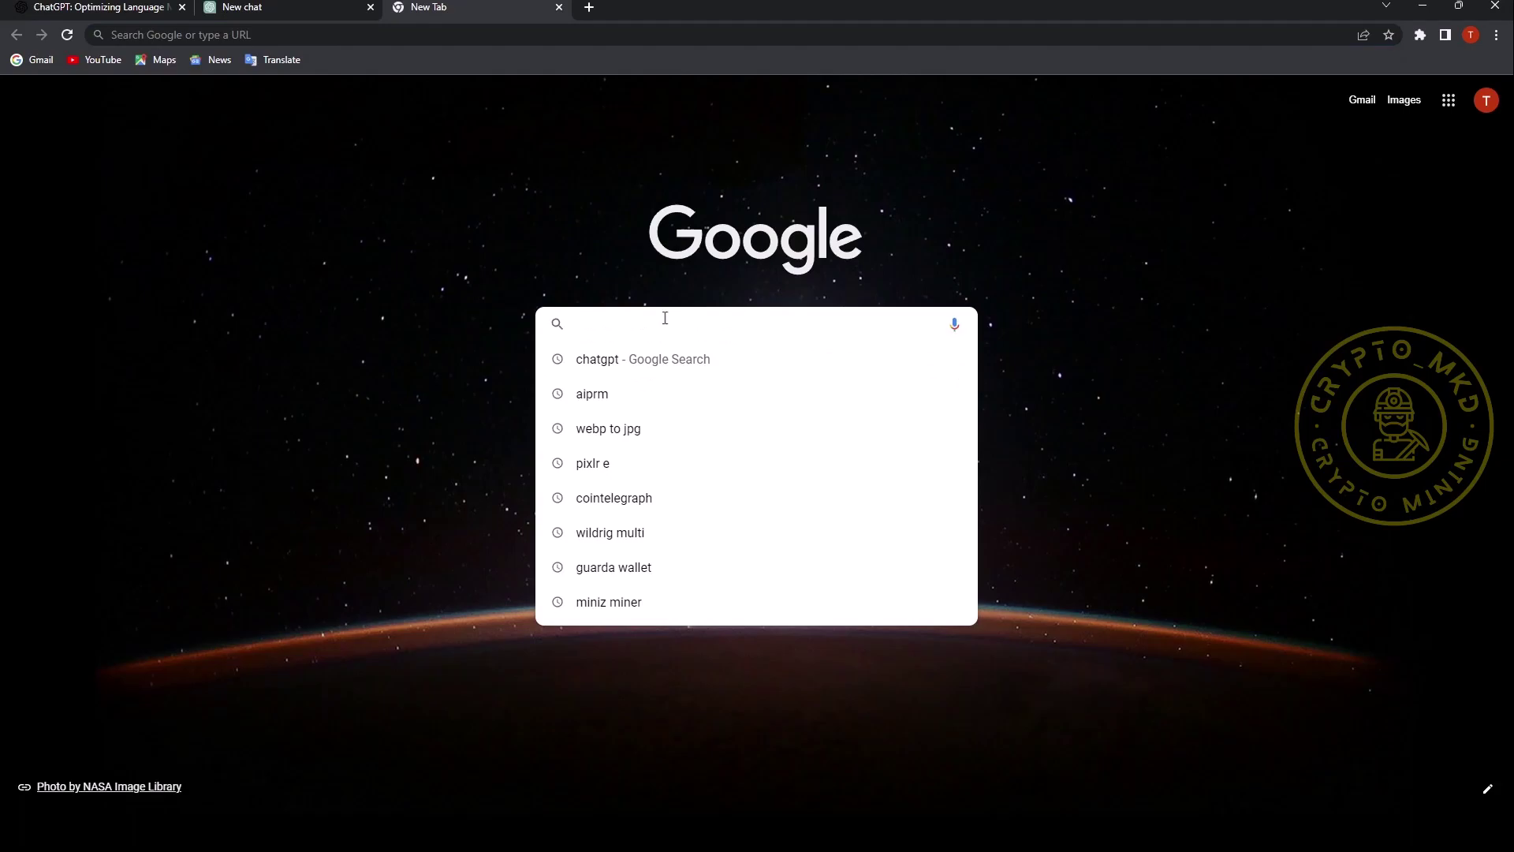
{"action": "type", "text": "aiprm"}
{"action": "key", "text": "Return"}
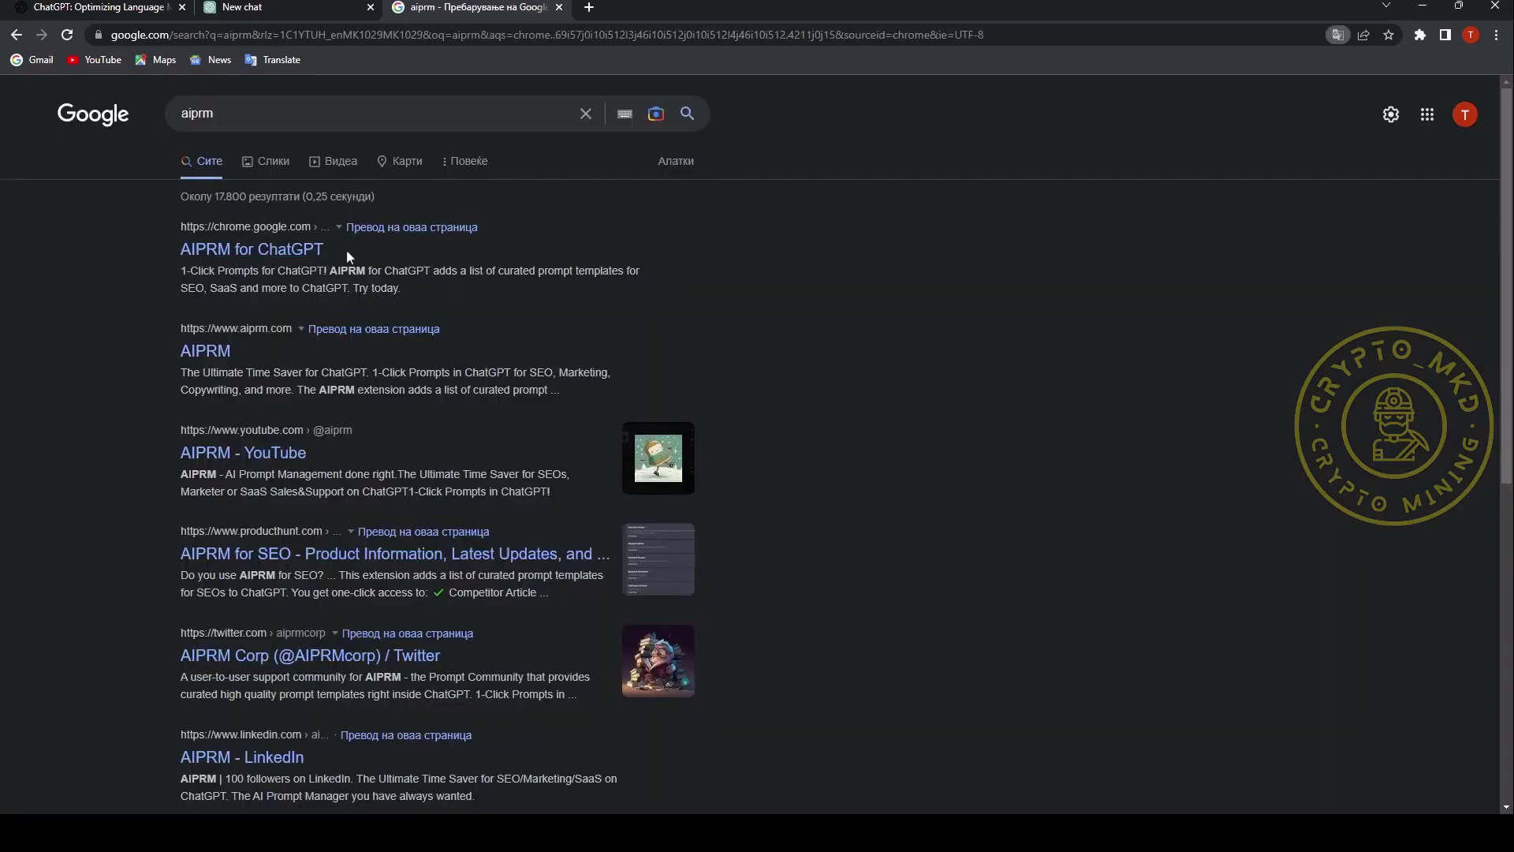
{"action": "left_click", "coordinate": [251, 250]}
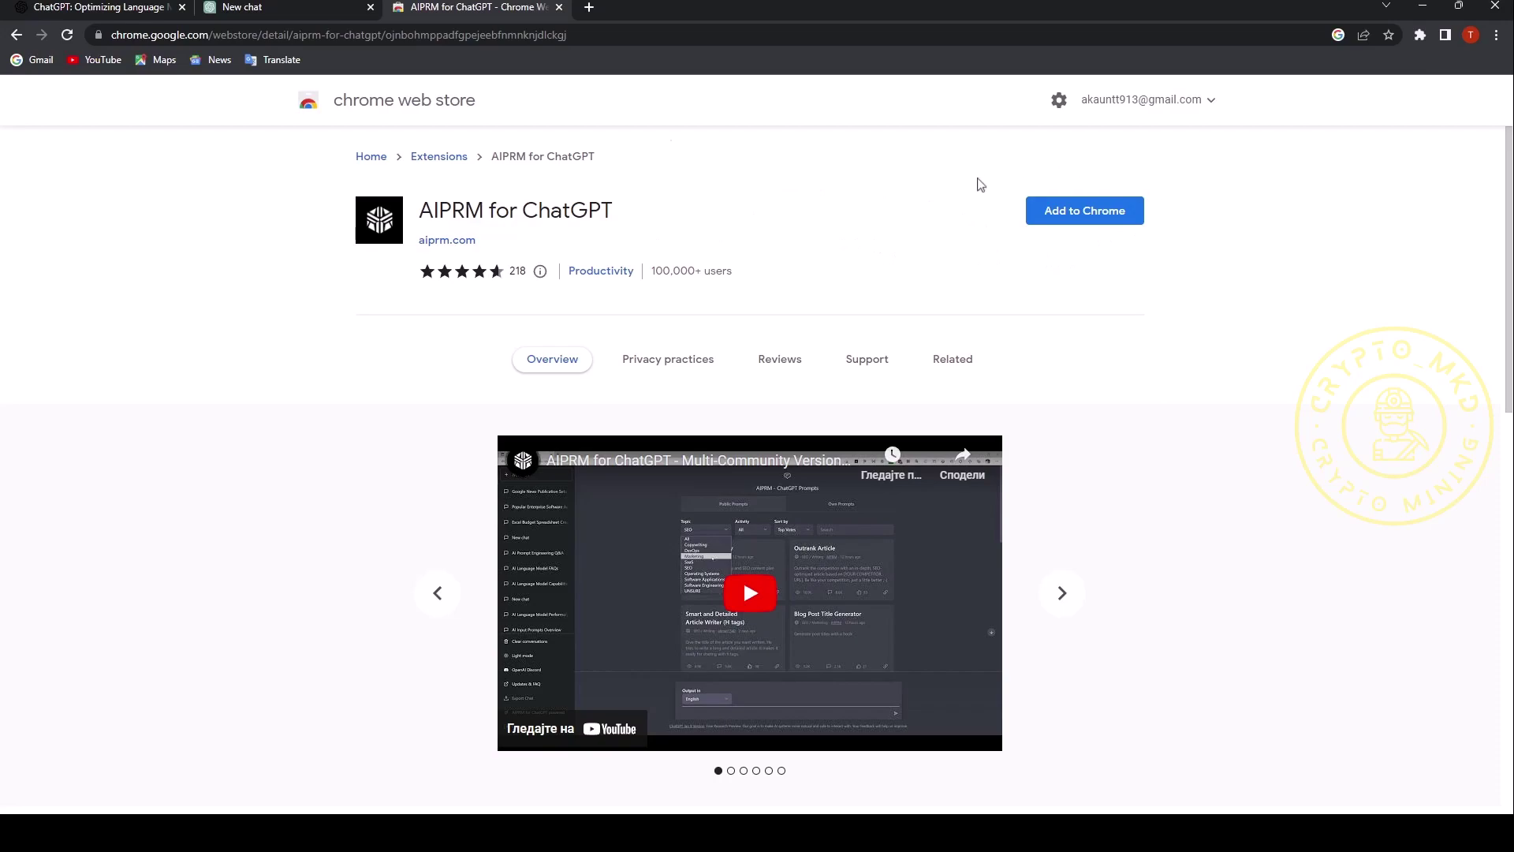
Add AIPRM for ChatGPT to Chrome and accept its Community Mode terms.
{"action": "left_click", "coordinate": [1073, 218]}
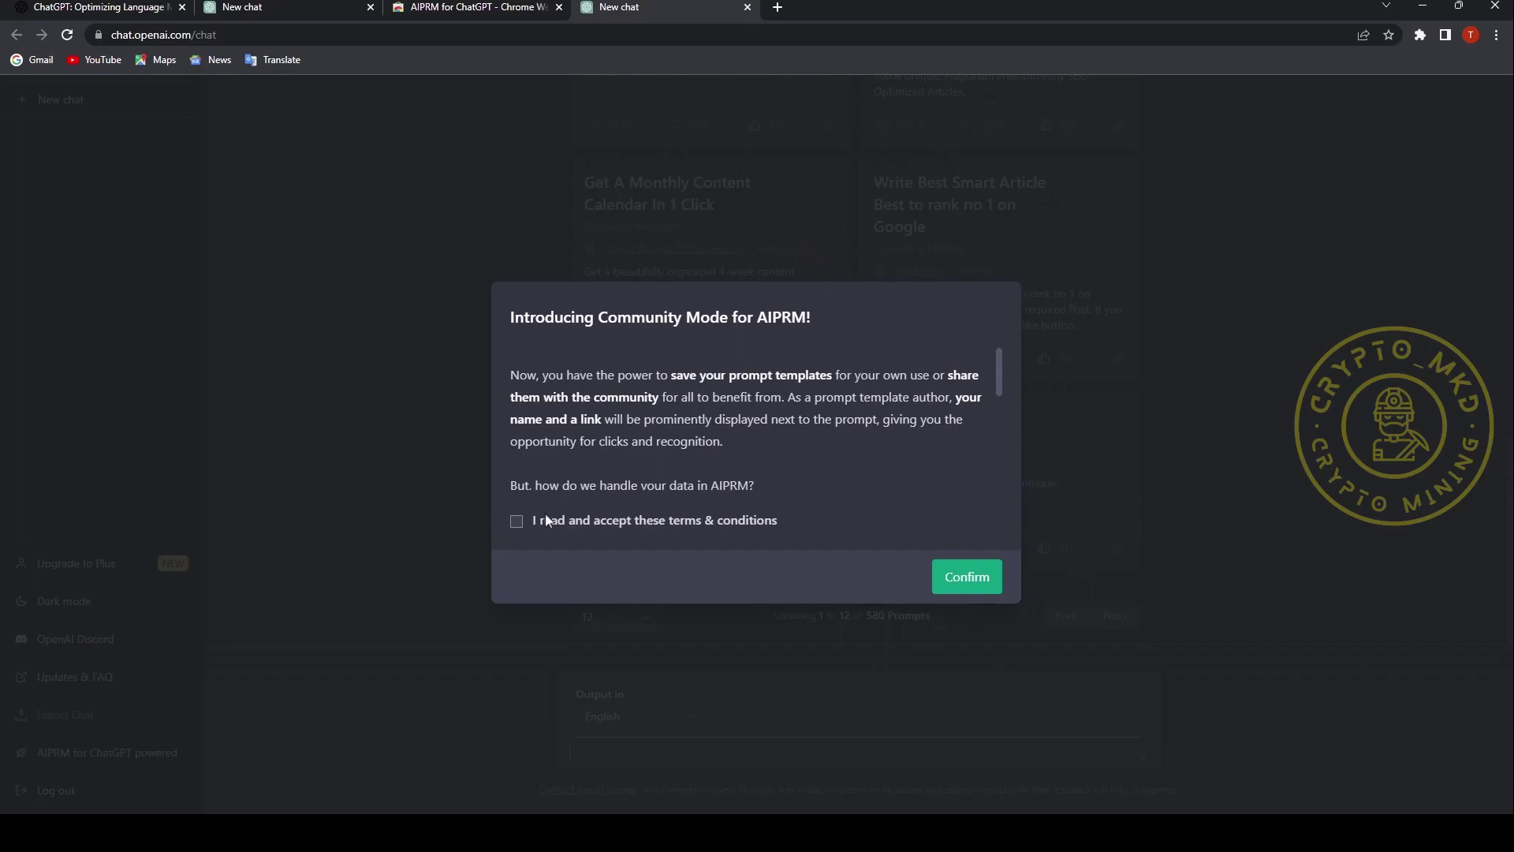
{"action": "left_click", "coordinate": [518, 523]}
{"action": "left_click", "coordinate": [959, 576]}
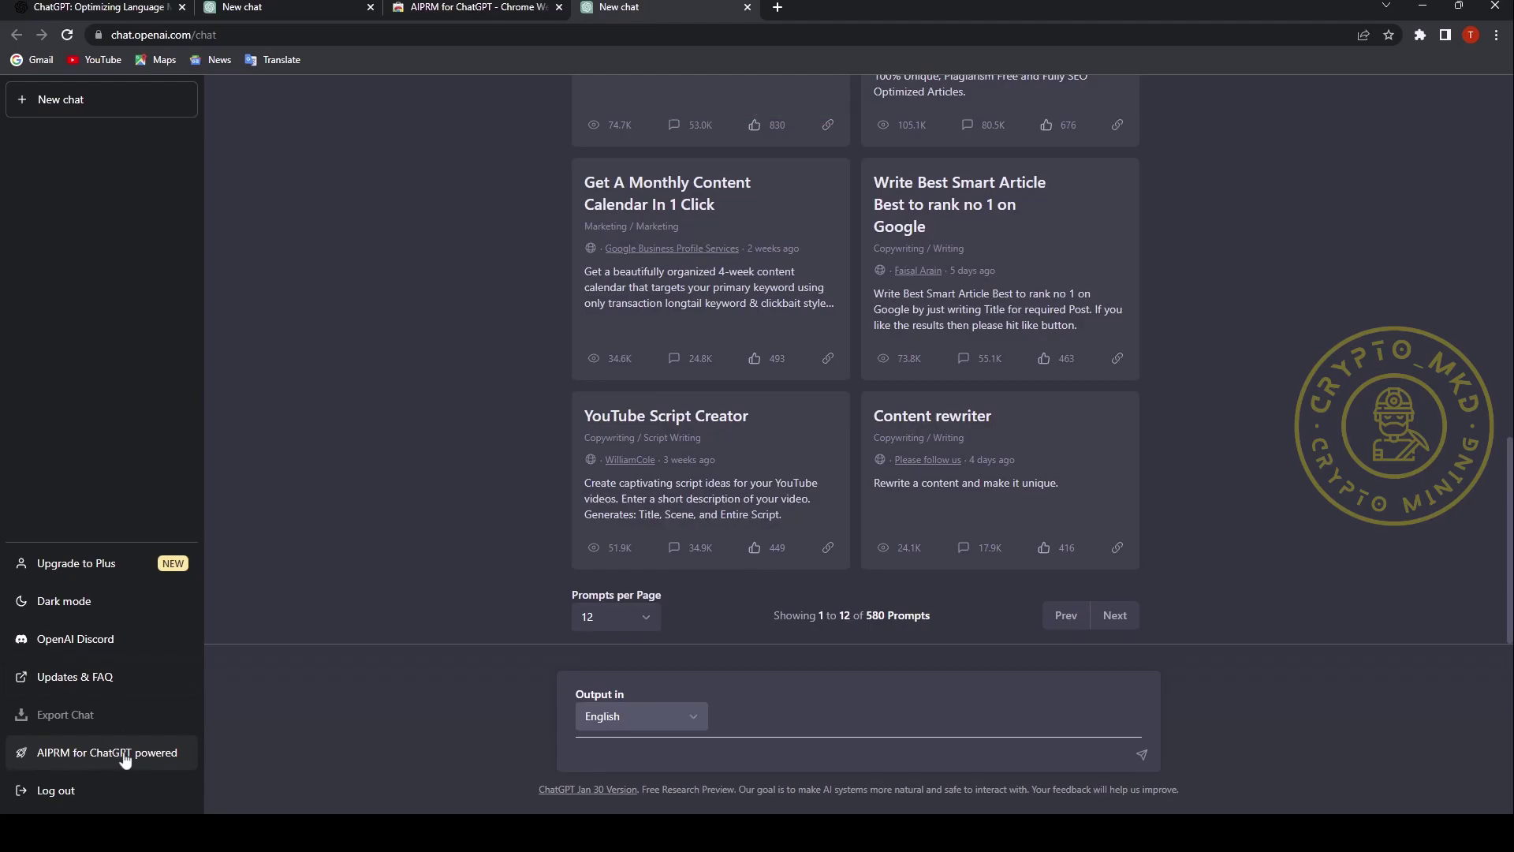
{"action": "scroll", "coordinate": [946, 513], "scroll_direction": "up", "scroll_amount": 10}
{"action": "scroll", "coordinate": [954, 520], "scroll_direction": "up", "scroll_amount": 3}
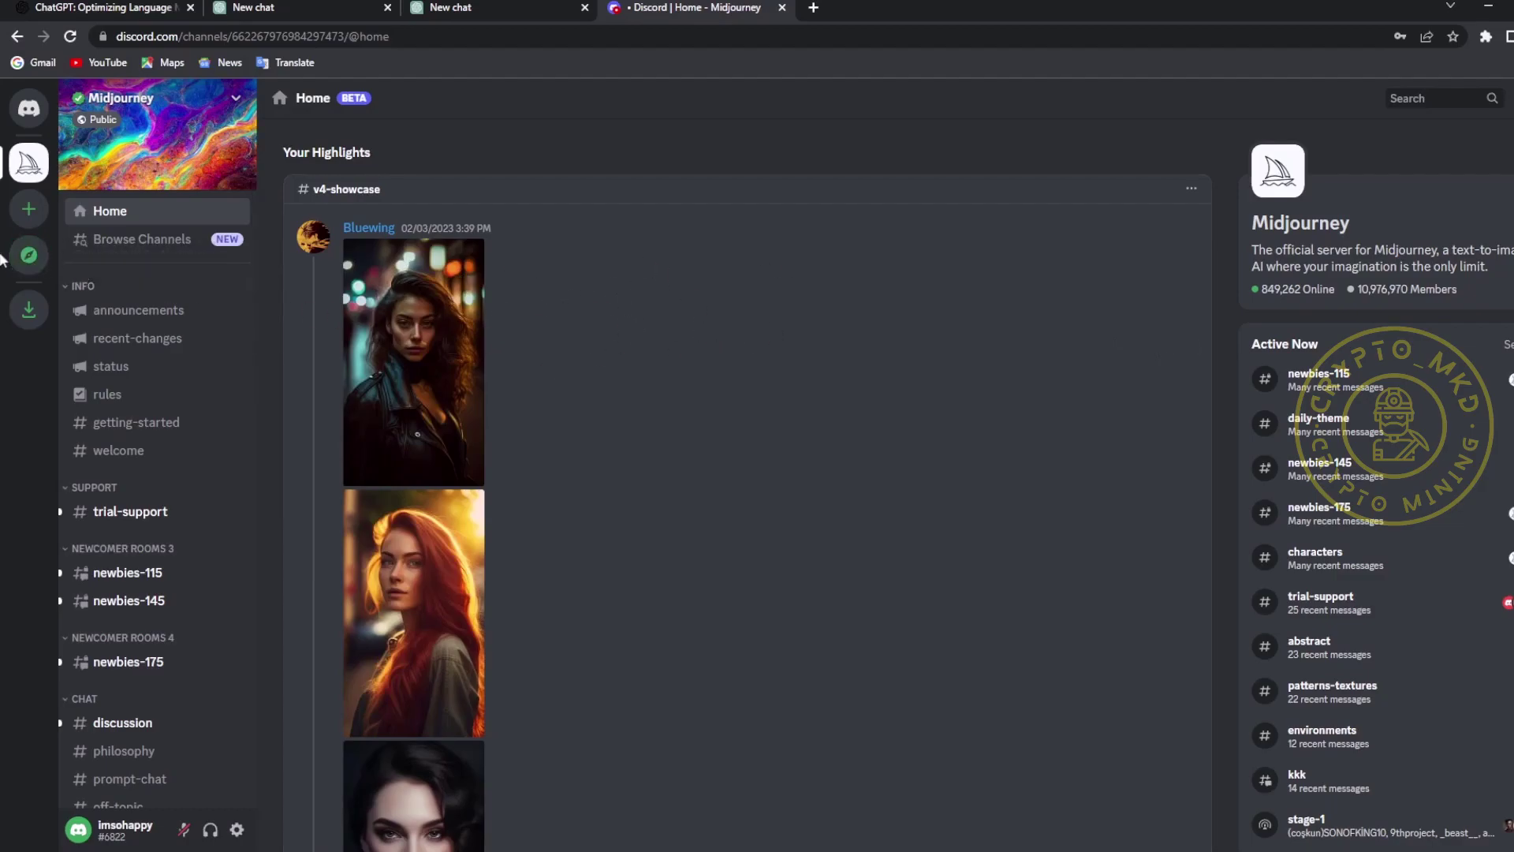
Find the official Midjourney server through server discovery and open its #newbies-115 channel.
{"action": "left_click", "coordinate": [29, 256]}
{"action": "type", "text": "midjourney"}
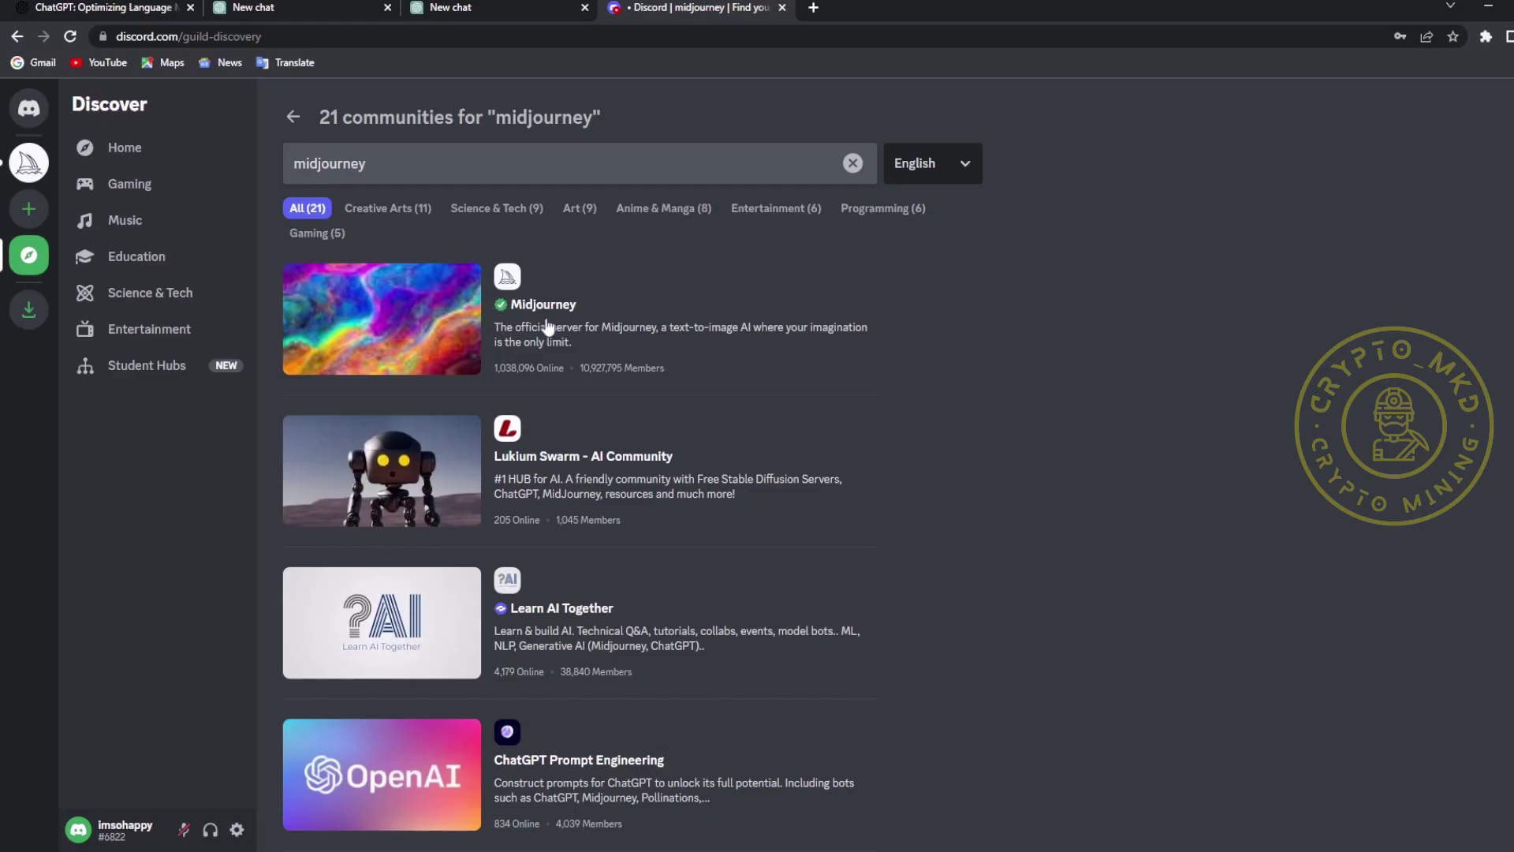
{"action": "left_click", "coordinate": [650, 341]}
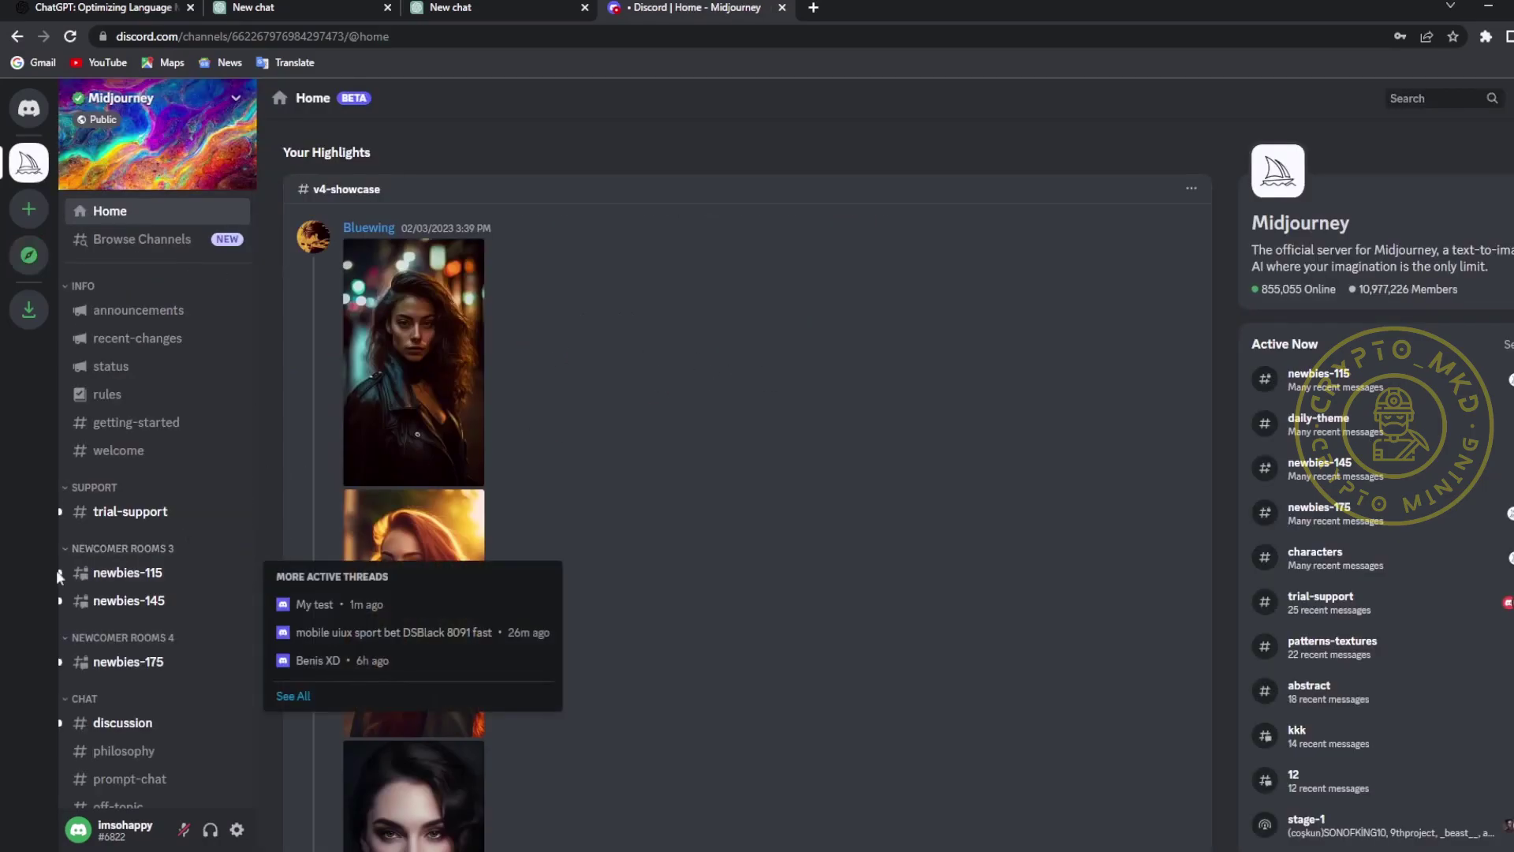
{"action": "left_click", "coordinate": [107, 573]}
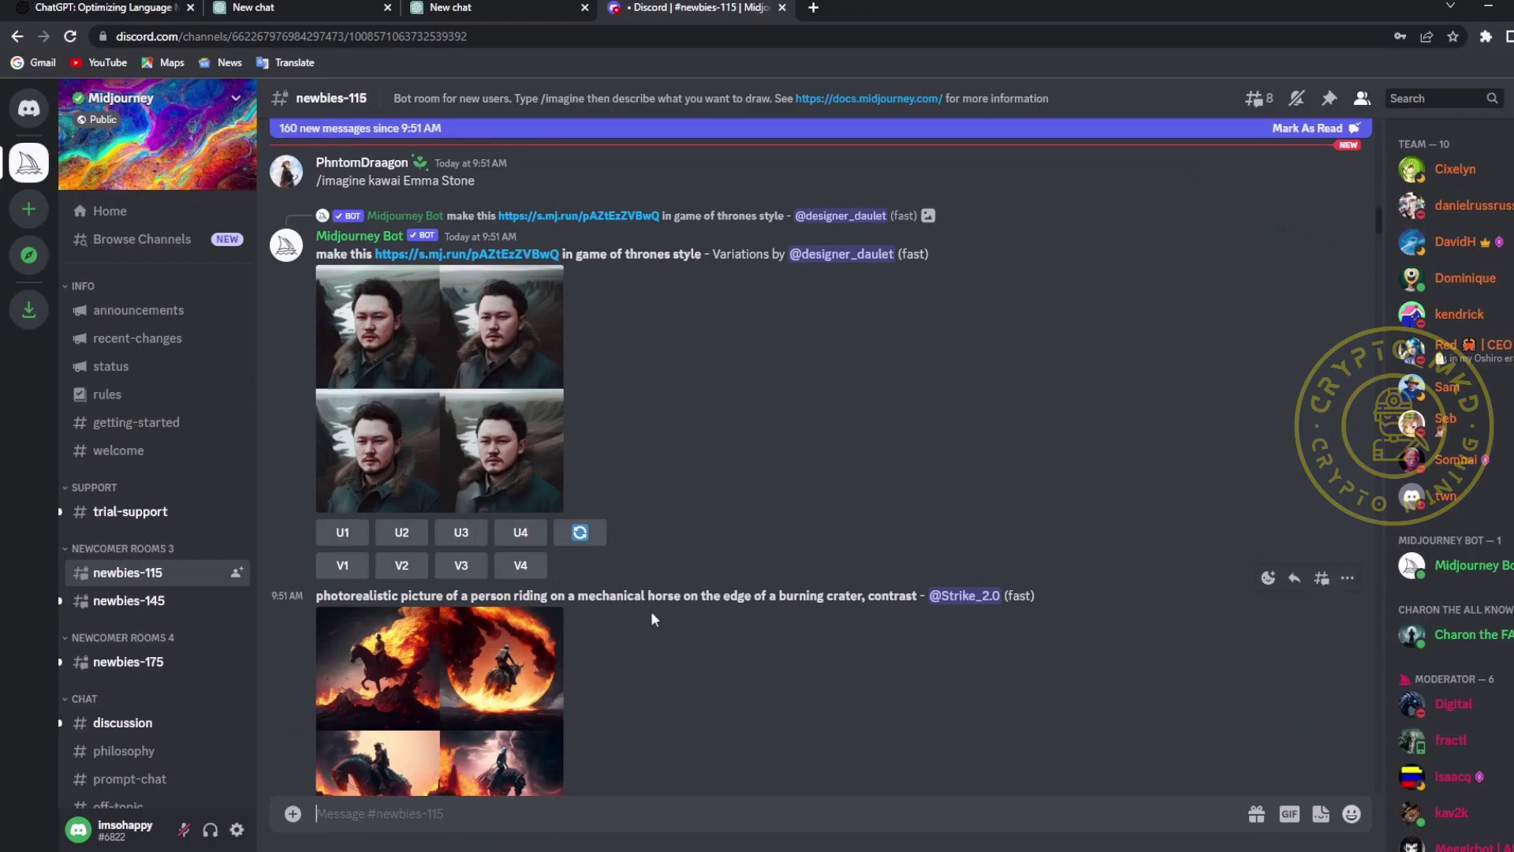
{"action": "scroll", "coordinate": [678, 610], "scroll_direction": "down", "scroll_amount": 2}
{"action": "scroll", "coordinate": [678, 610], "scroll_direction": "down", "scroll_amount": 4}
{"action": "scroll", "coordinate": [680, 612], "scroll_direction": "down", "scroll_amount": 7}
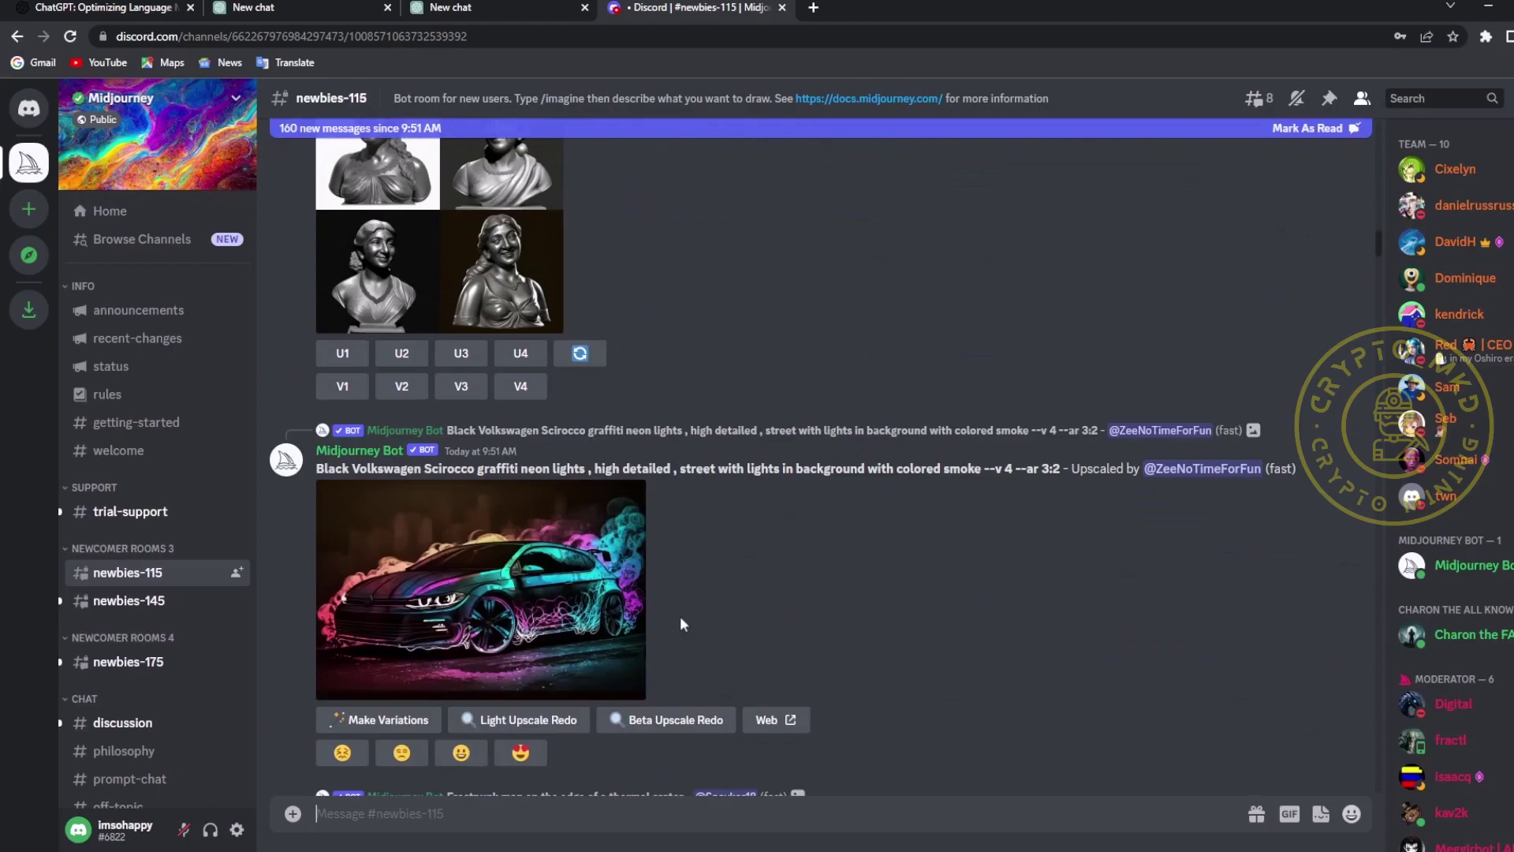
{"action": "scroll", "coordinate": [680, 617], "scroll_direction": "down", "scroll_amount": 5}
{"action": "scroll", "coordinate": [680, 616], "scroll_direction": "down", "scroll_amount": 5}
{"action": "scroll", "coordinate": [680, 617], "scroll_direction": "down", "scroll_amount": 5}
{"action": "scroll", "coordinate": [680, 617], "scroll_direction": "down", "scroll_amount": 5}
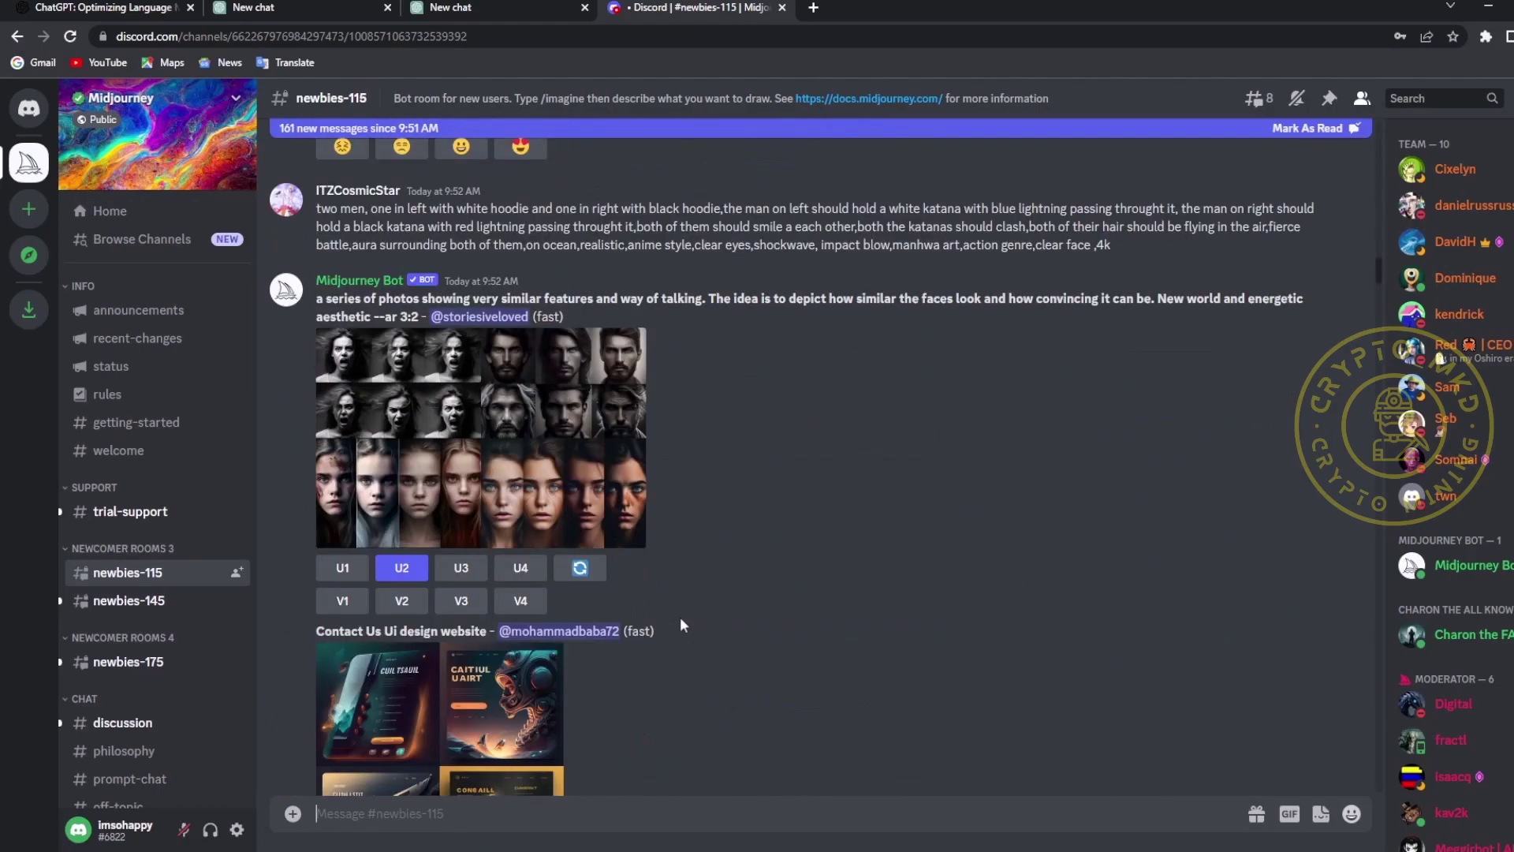
{"action": "scroll", "coordinate": [680, 617], "scroll_direction": "down", "scroll_amount": 5}
{"action": "scroll", "coordinate": [680, 617], "scroll_direction": "down", "scroll_amount": 5}
{"action": "scroll", "coordinate": [680, 616], "scroll_direction": "down", "scroll_amount": 5}
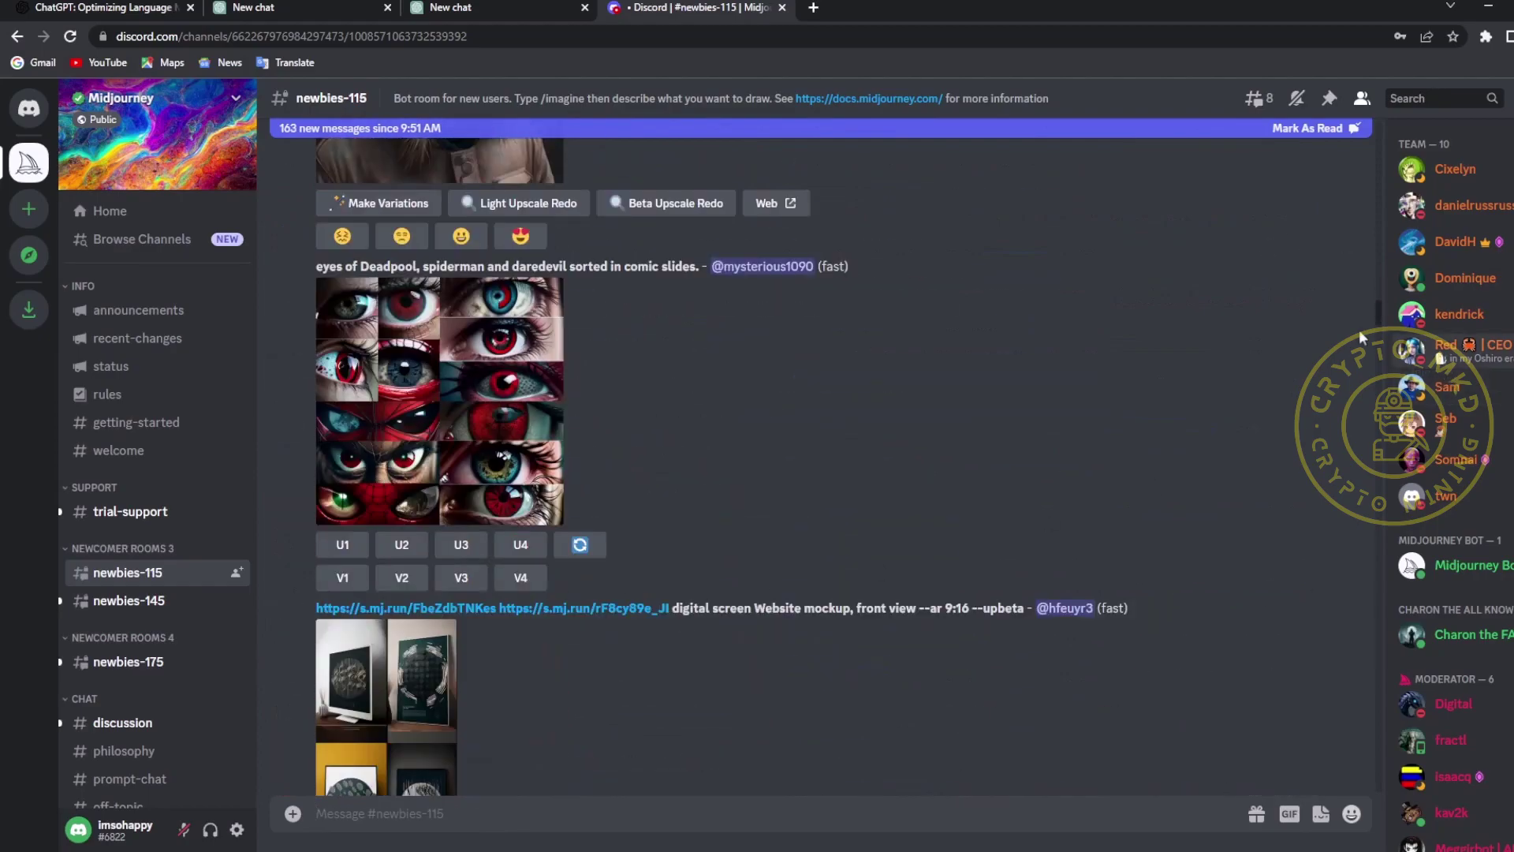
{"action": "left_click_drag", "start_coordinate": [1379, 304], "coordinate": [1365, 786]}
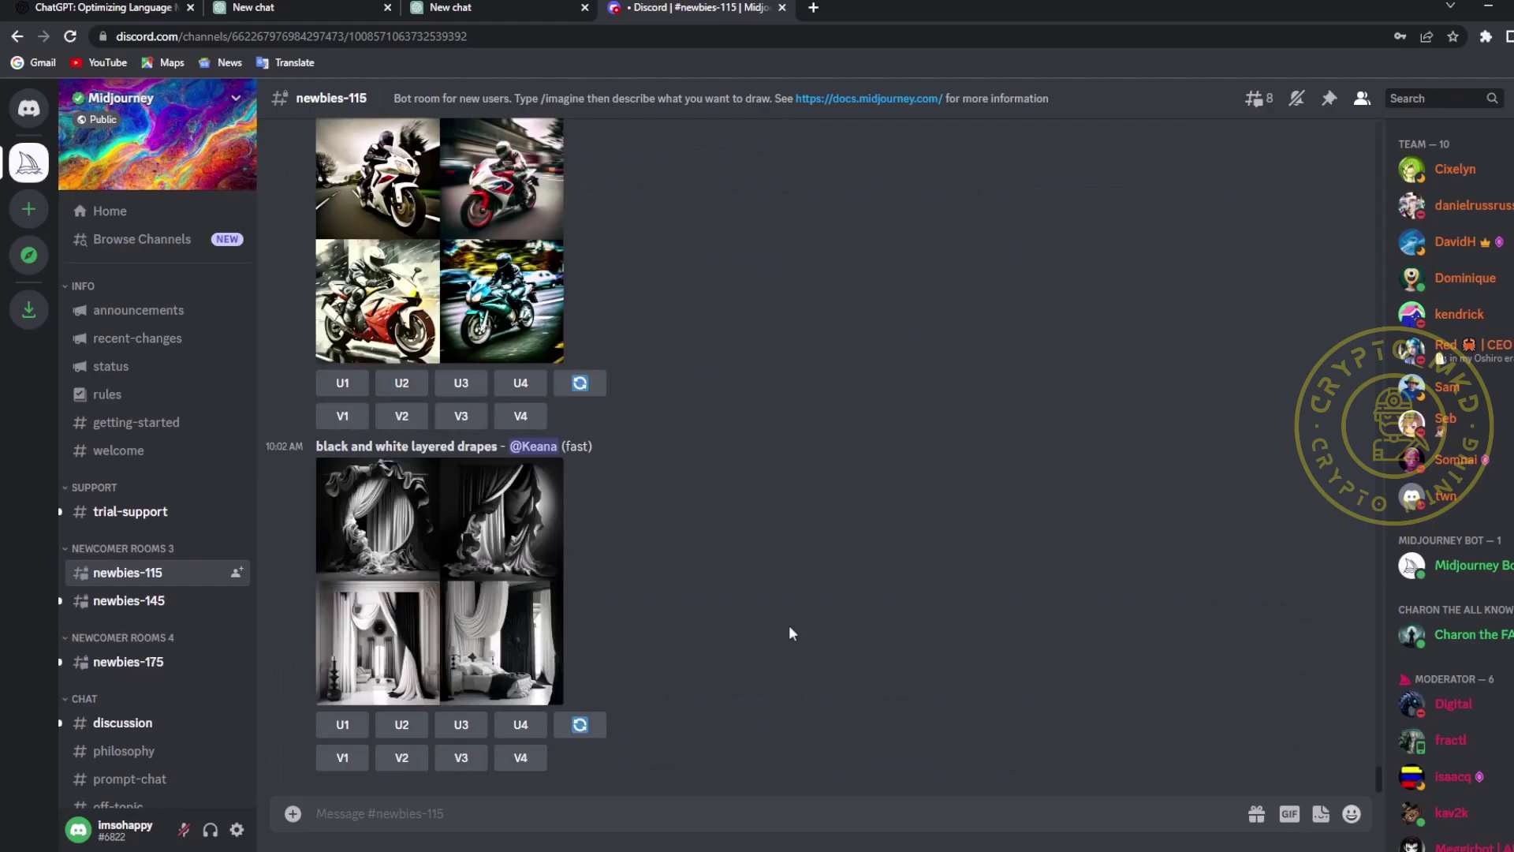
{"action": "left_click", "coordinate": [28, 108]}
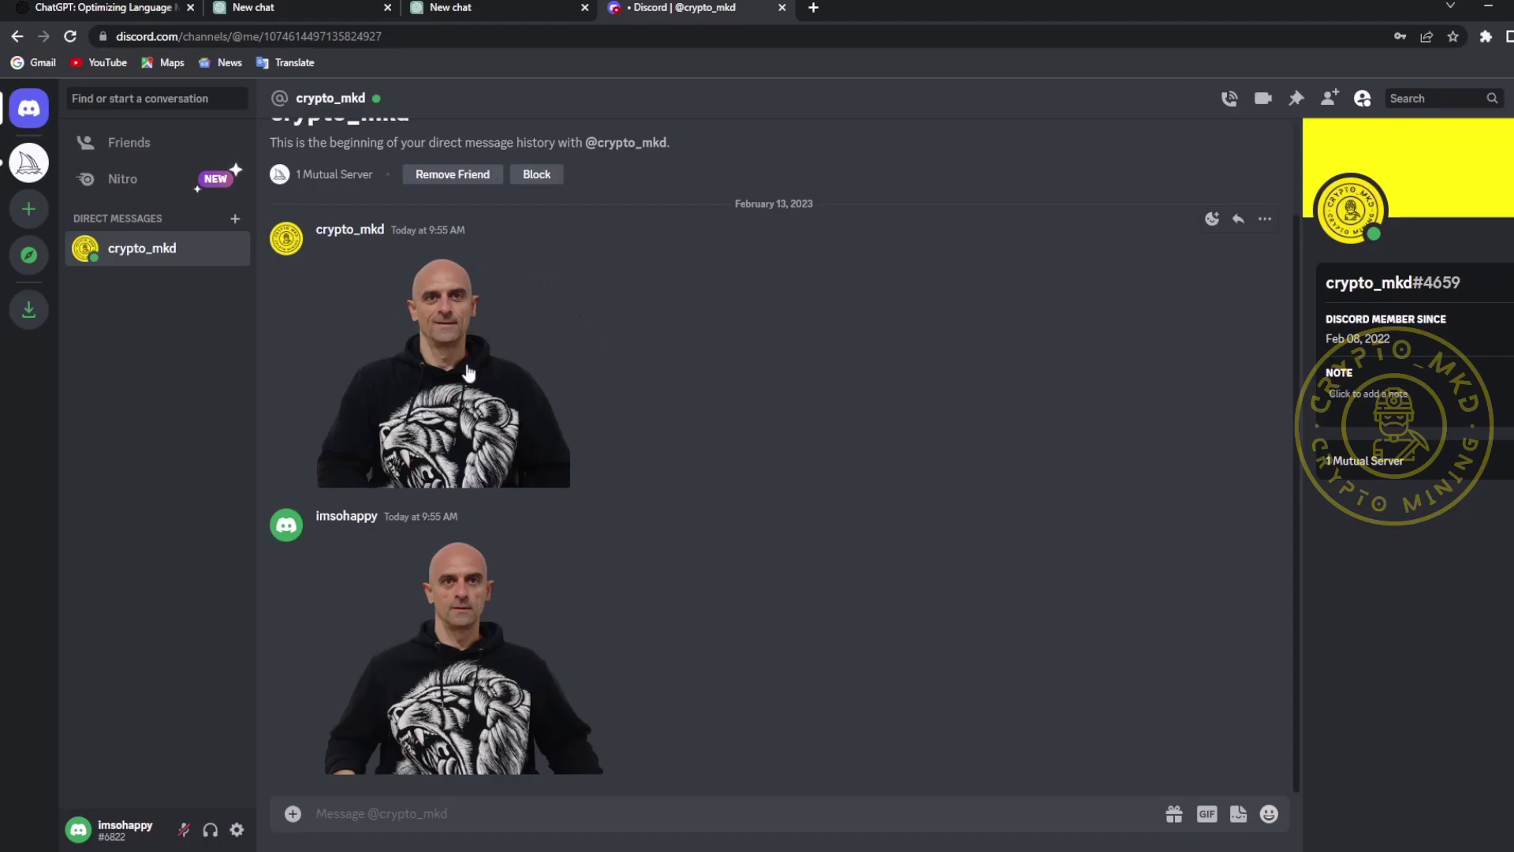
Open the first bald hoodie photo in its own browser tab and select its URL.
{"action": "left_click", "coordinate": [466, 364]}
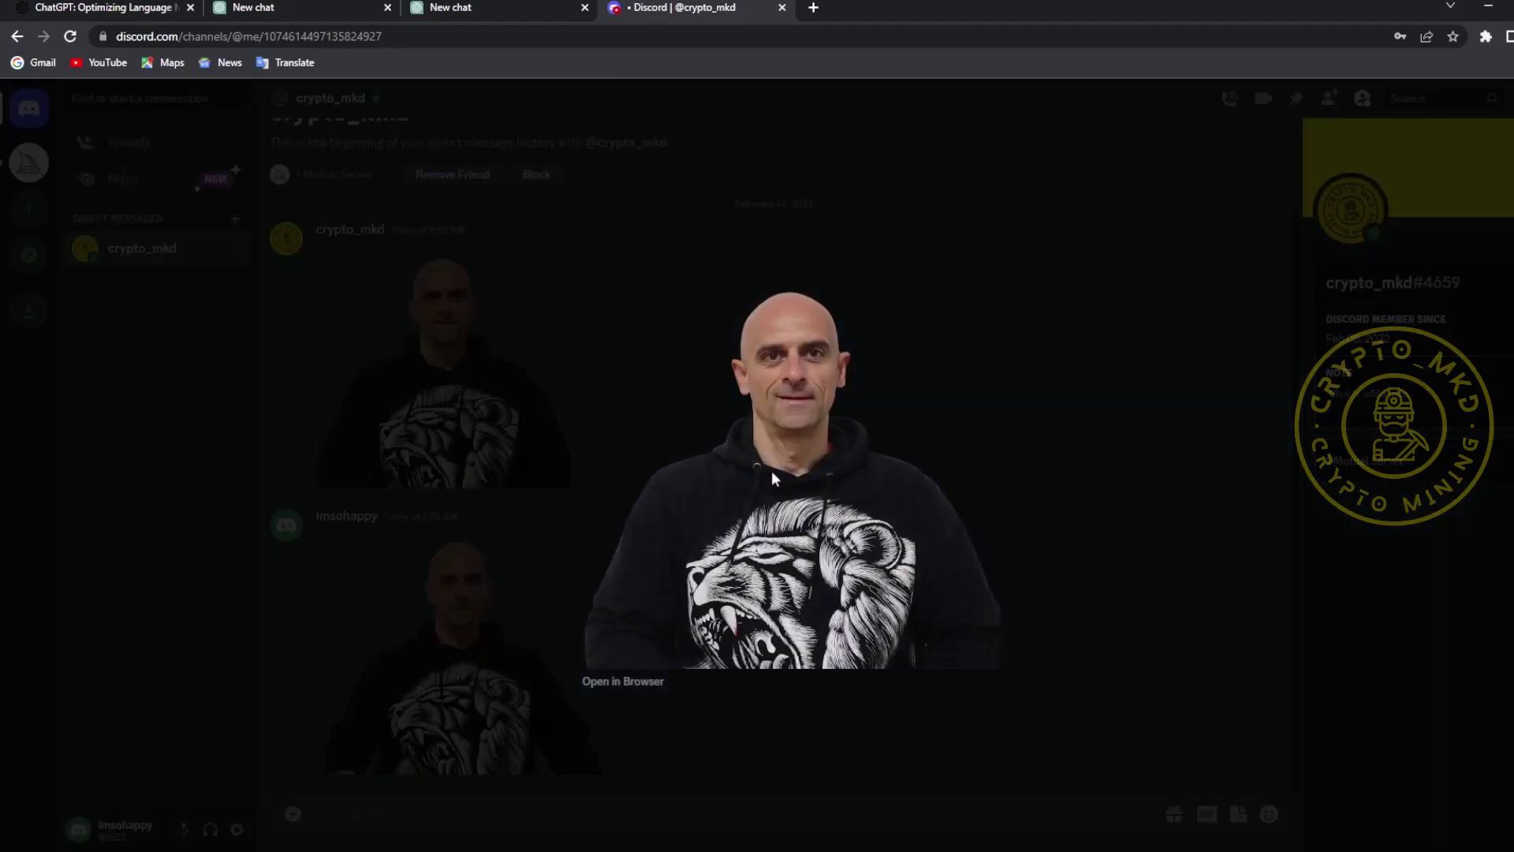
{"action": "left_click", "coordinate": [623, 683]}
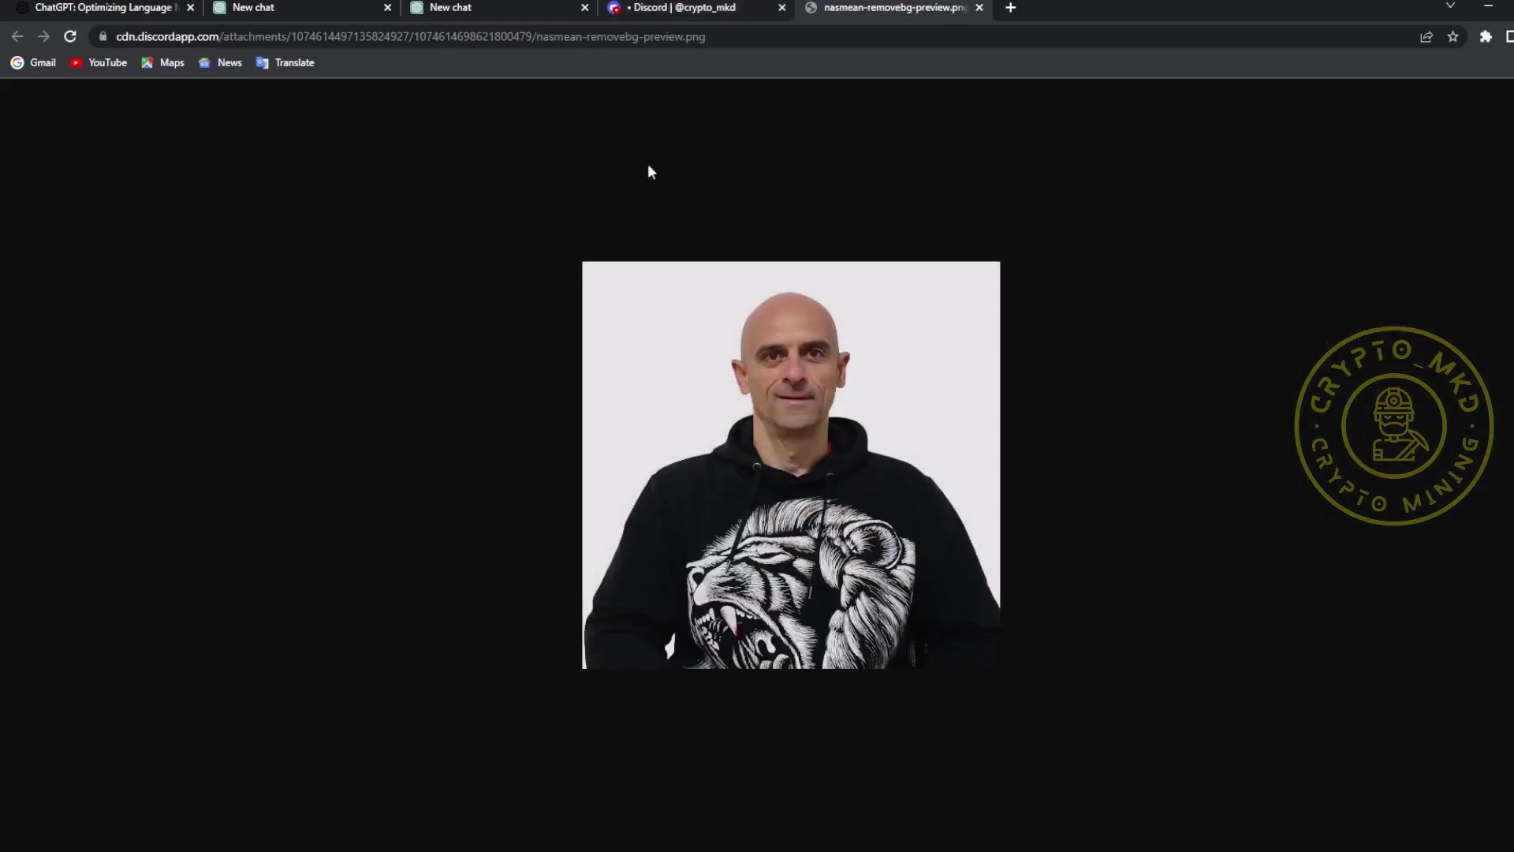
{"action": "left_click", "coordinate": [619, 38]}
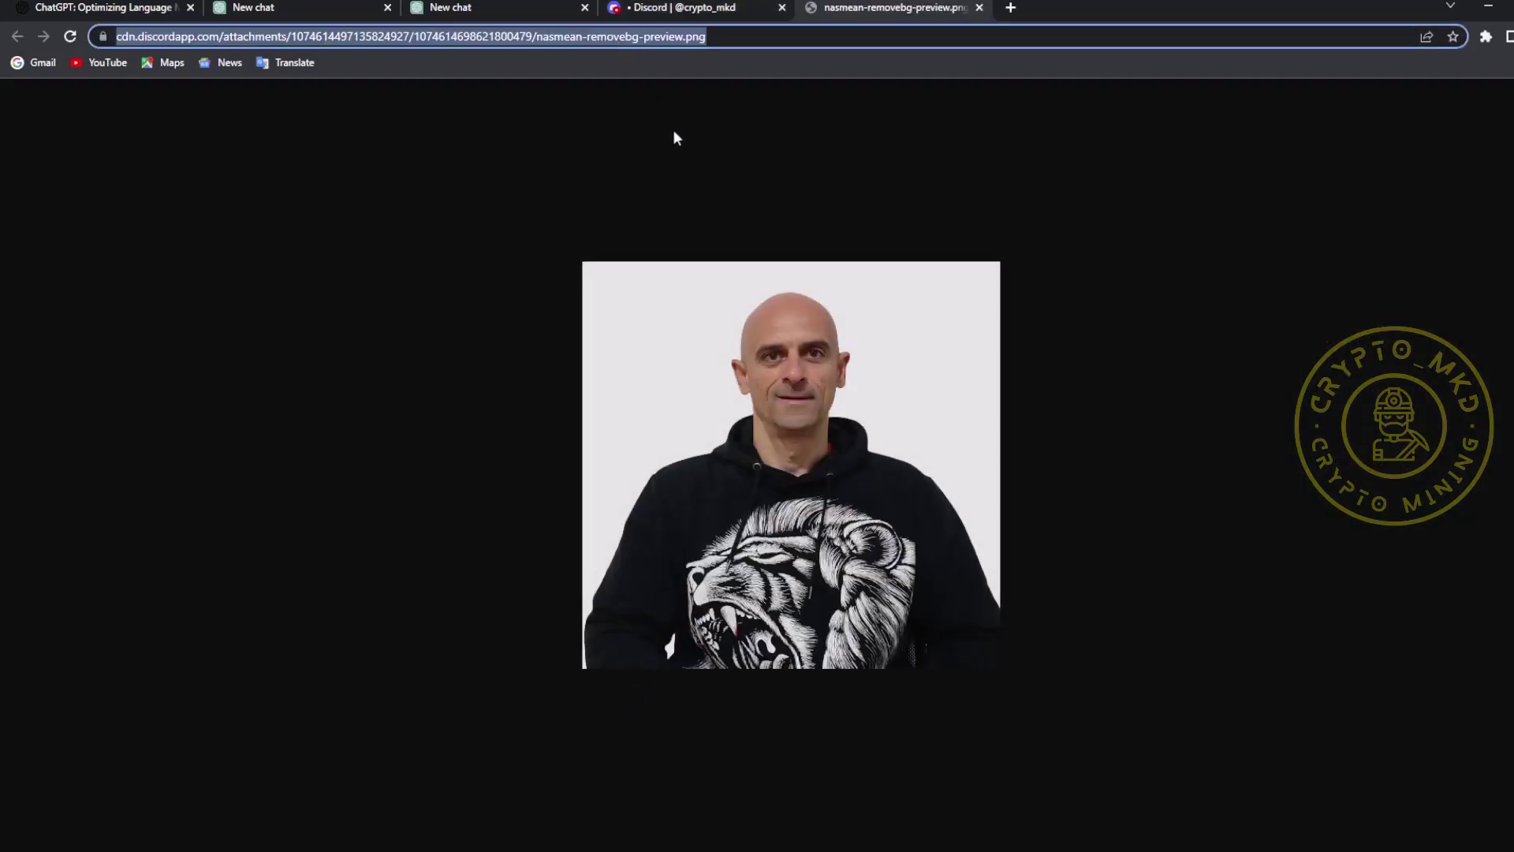
Return to Discord, close the photo preview, and go back to Midjourney's newbies-115 channel.
{"action": "left_click", "coordinate": [724, 6]}
{"action": "left_click", "coordinate": [515, 627]}
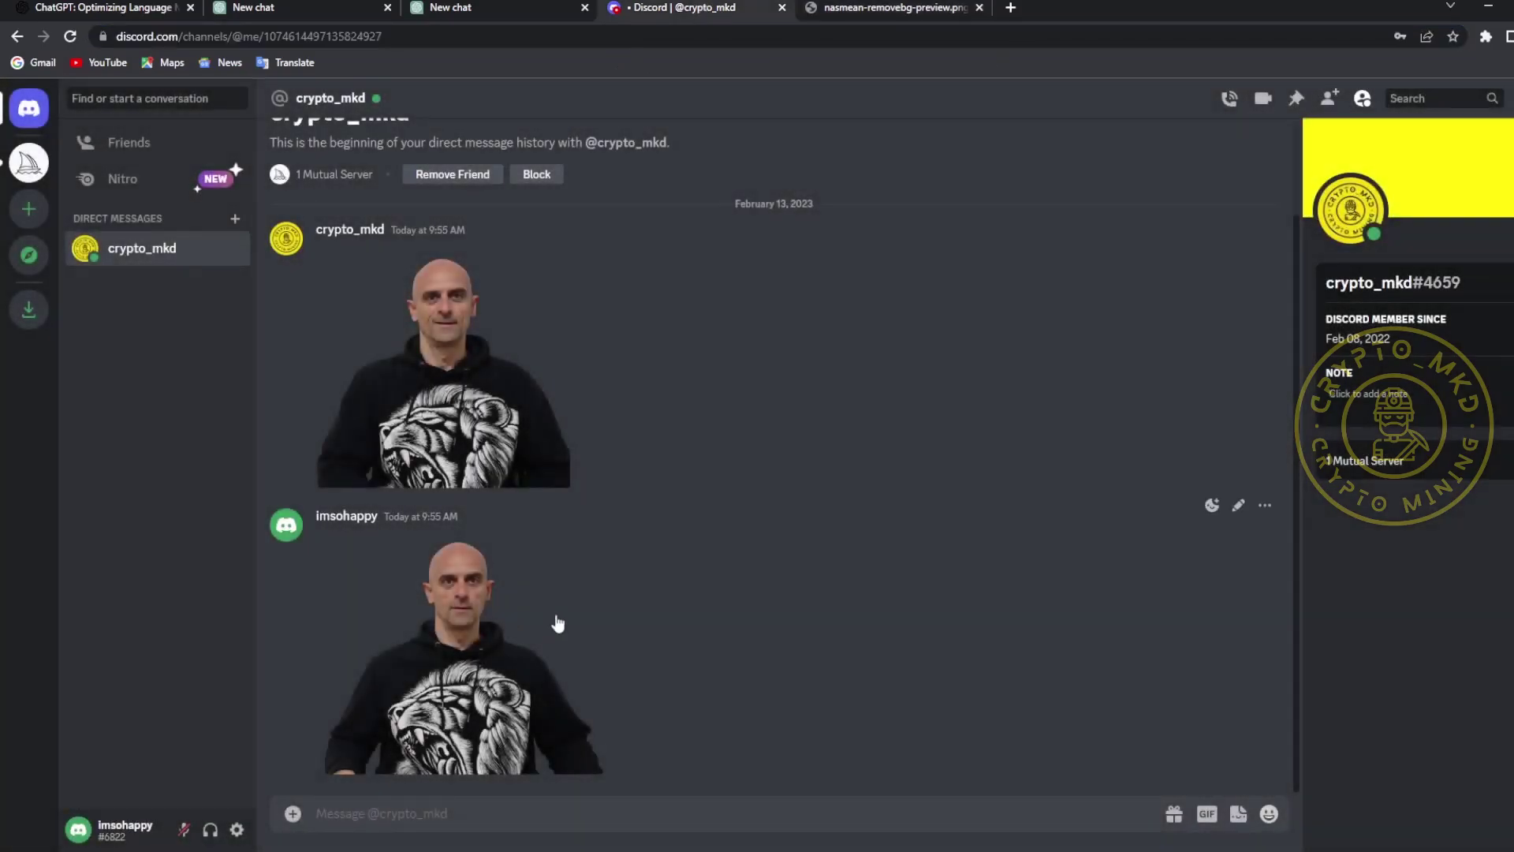
{"action": "left_click", "coordinate": [29, 164]}
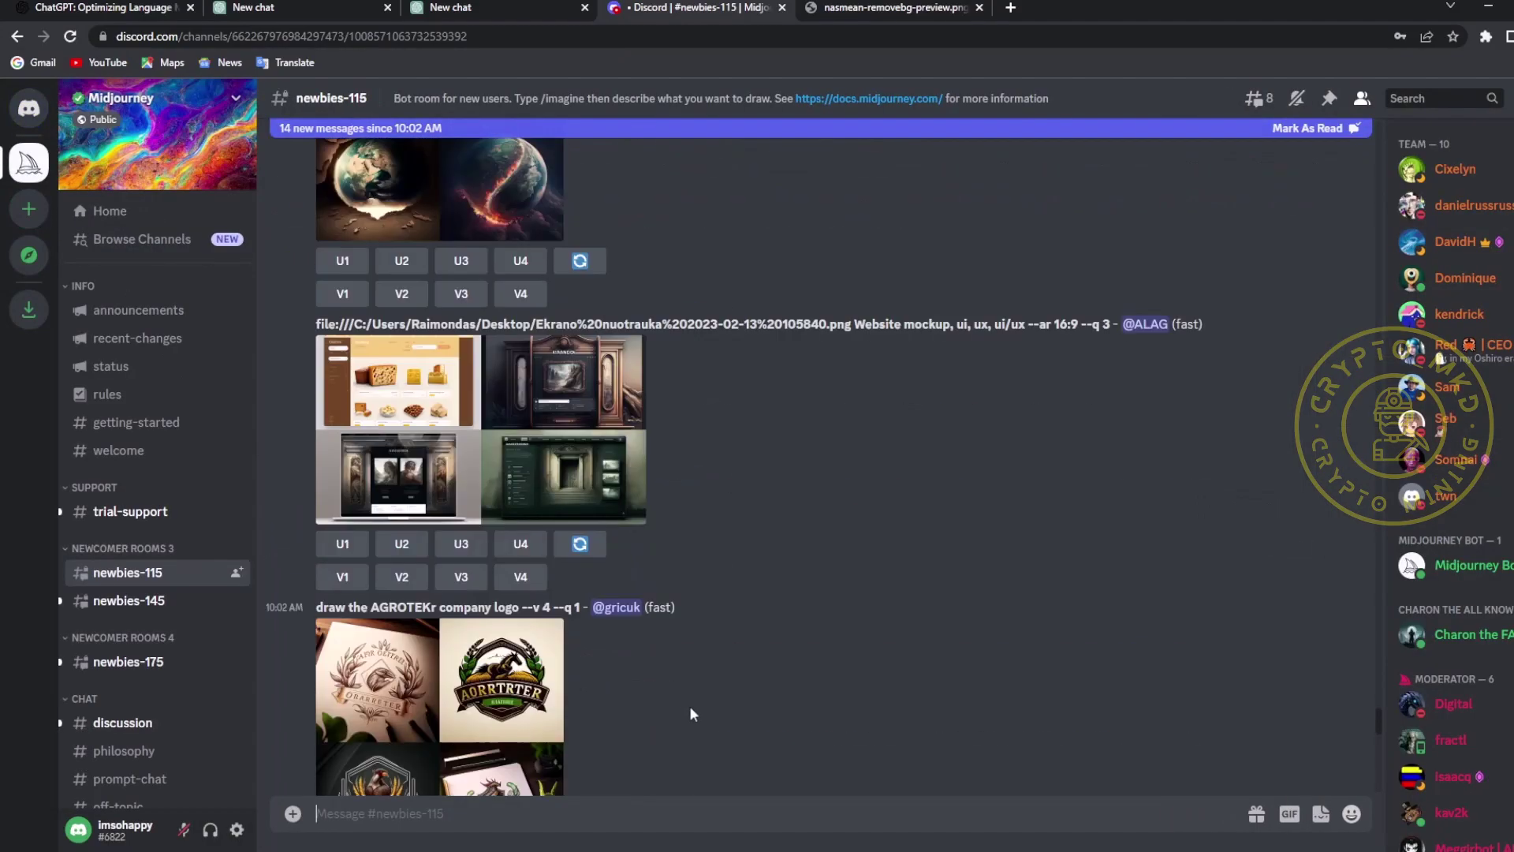
Submit a male avatar /imagine prompt built on the pasted hoodie photo link.
{"action": "left_click_drag", "start_coordinate": [1378, 722], "coordinate": [1372, 793]}
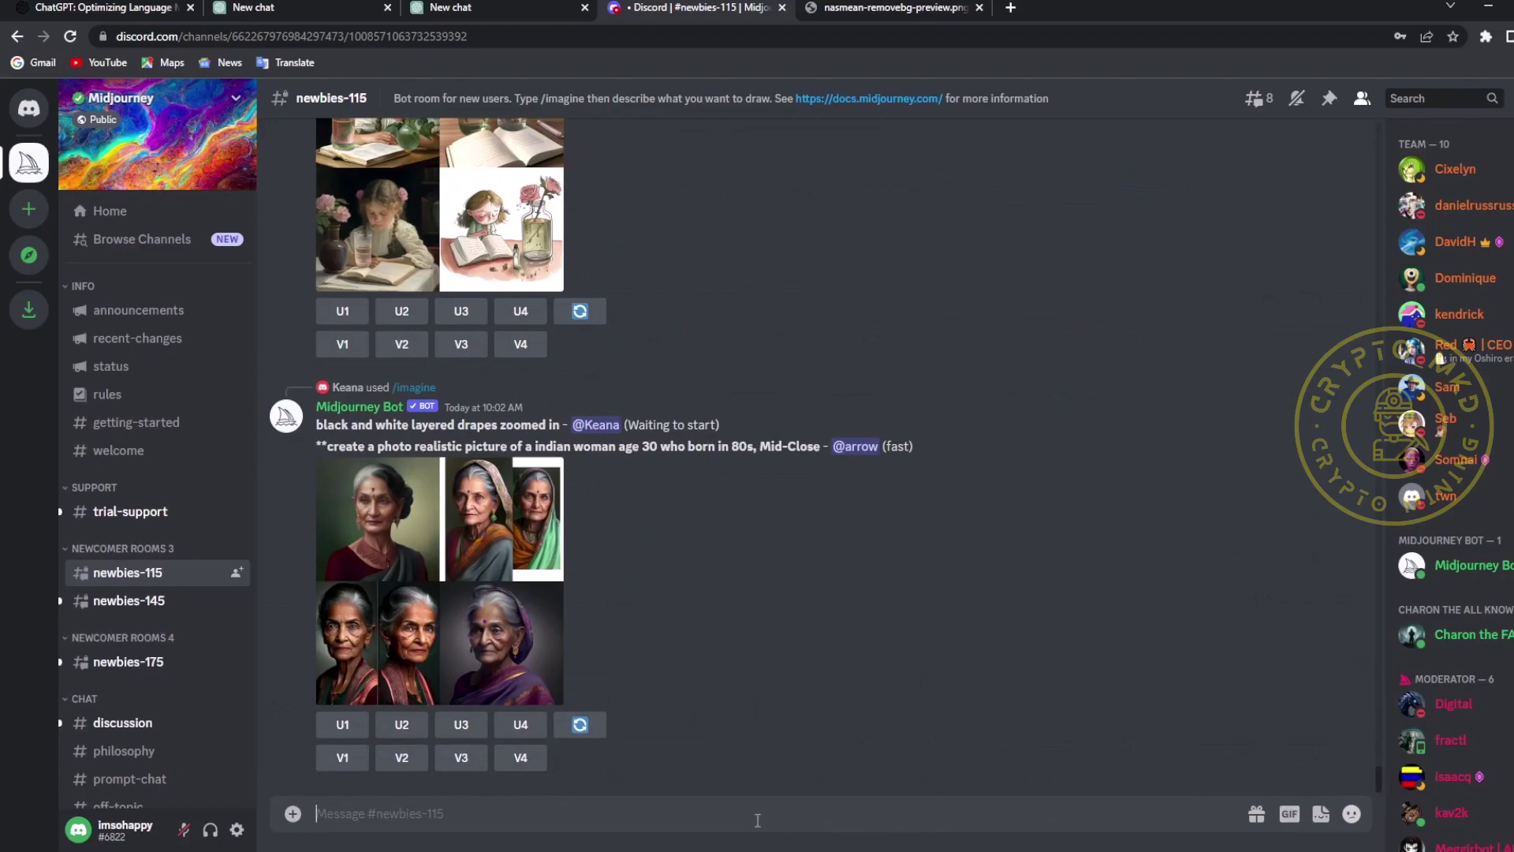
{"action": "type", "text": "/ima"}
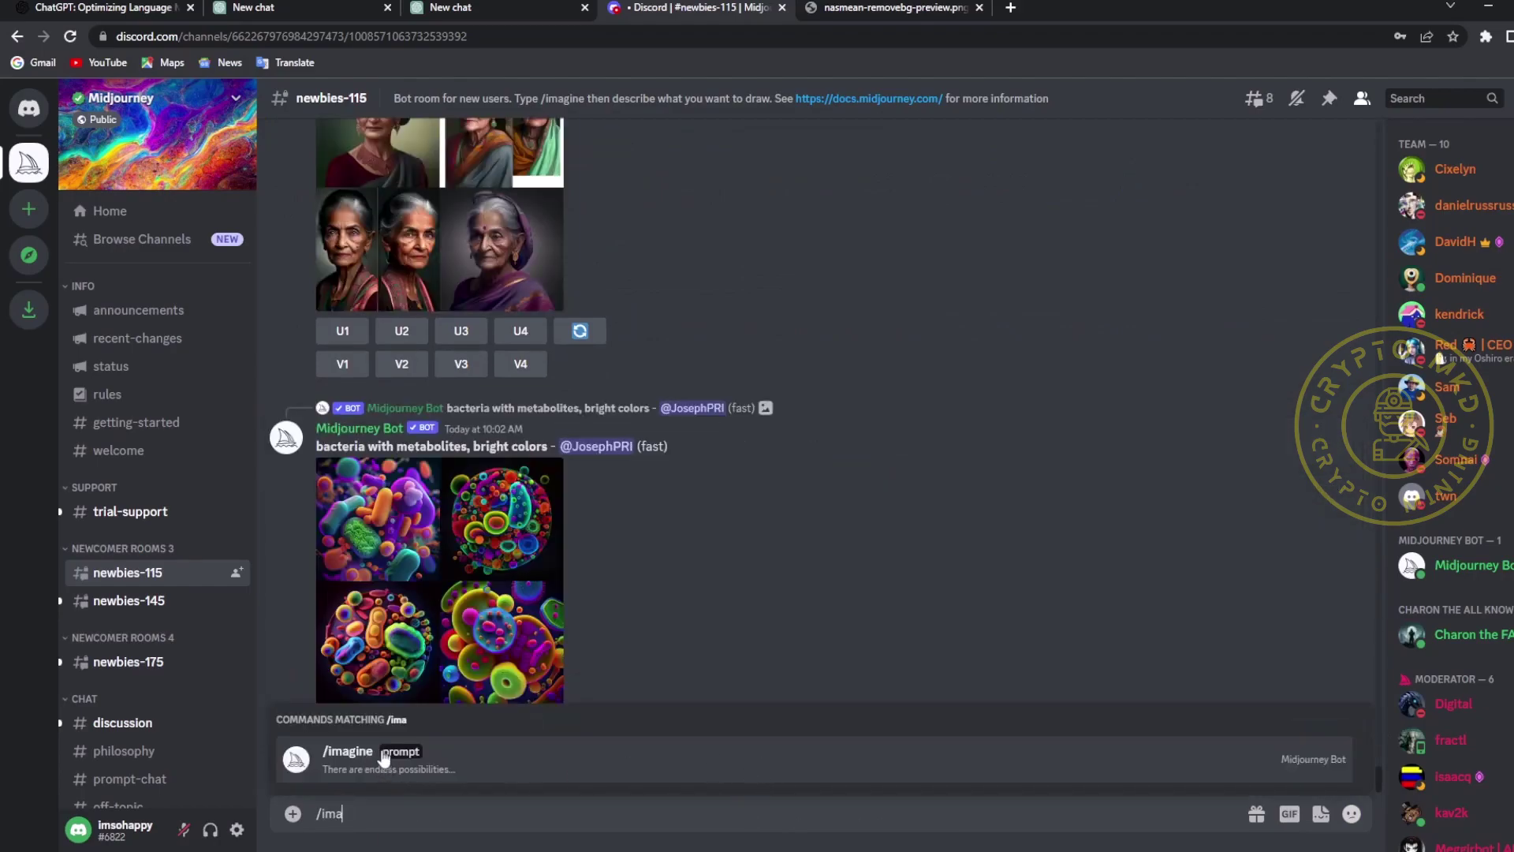
{"action": "left_click", "coordinate": [417, 763]}
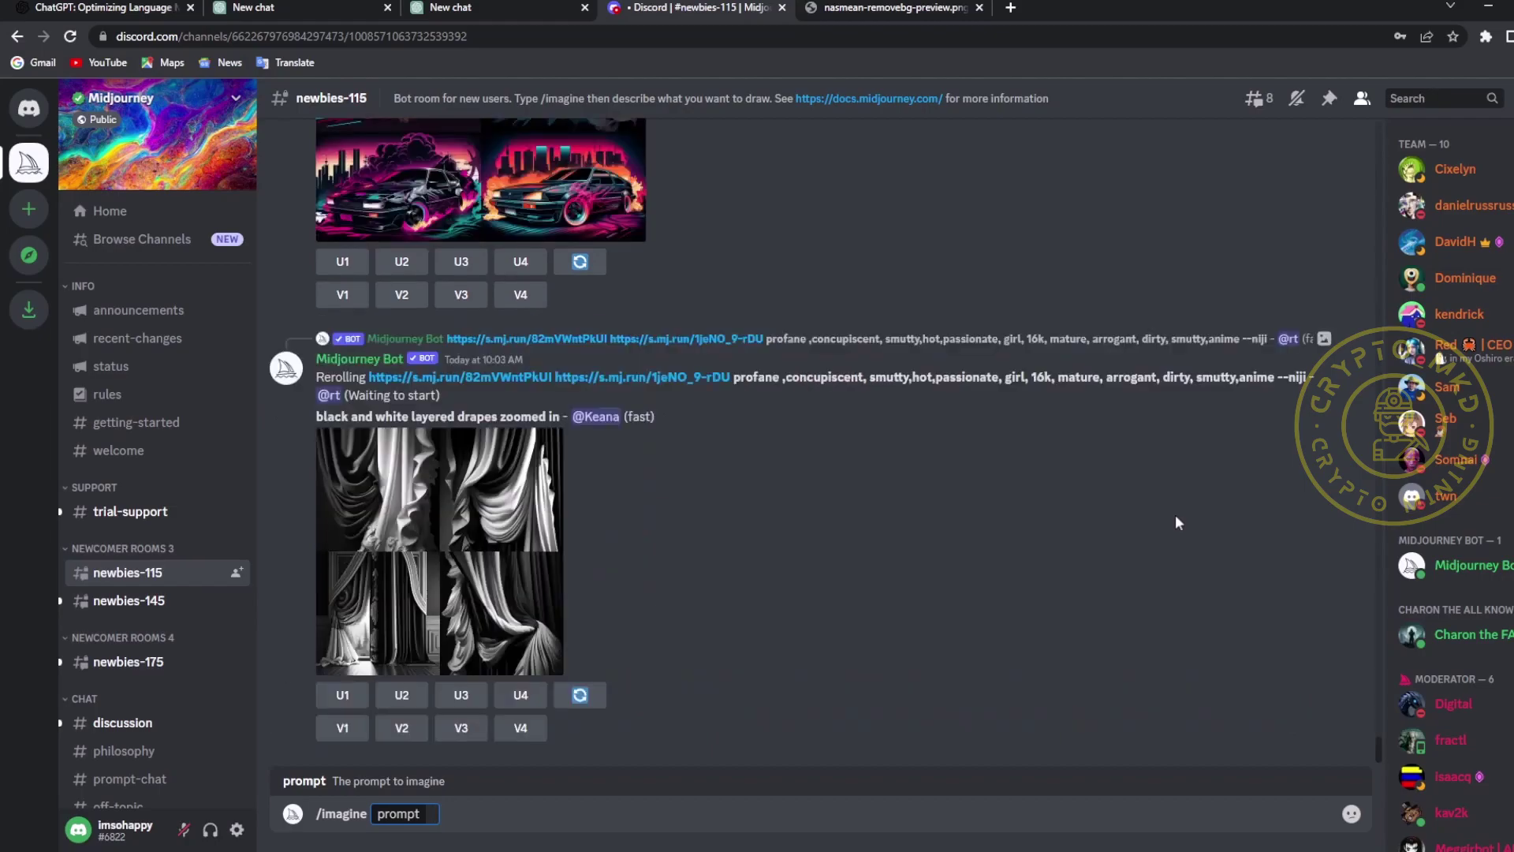
{"action": "key", "text": "ctrl+v"}
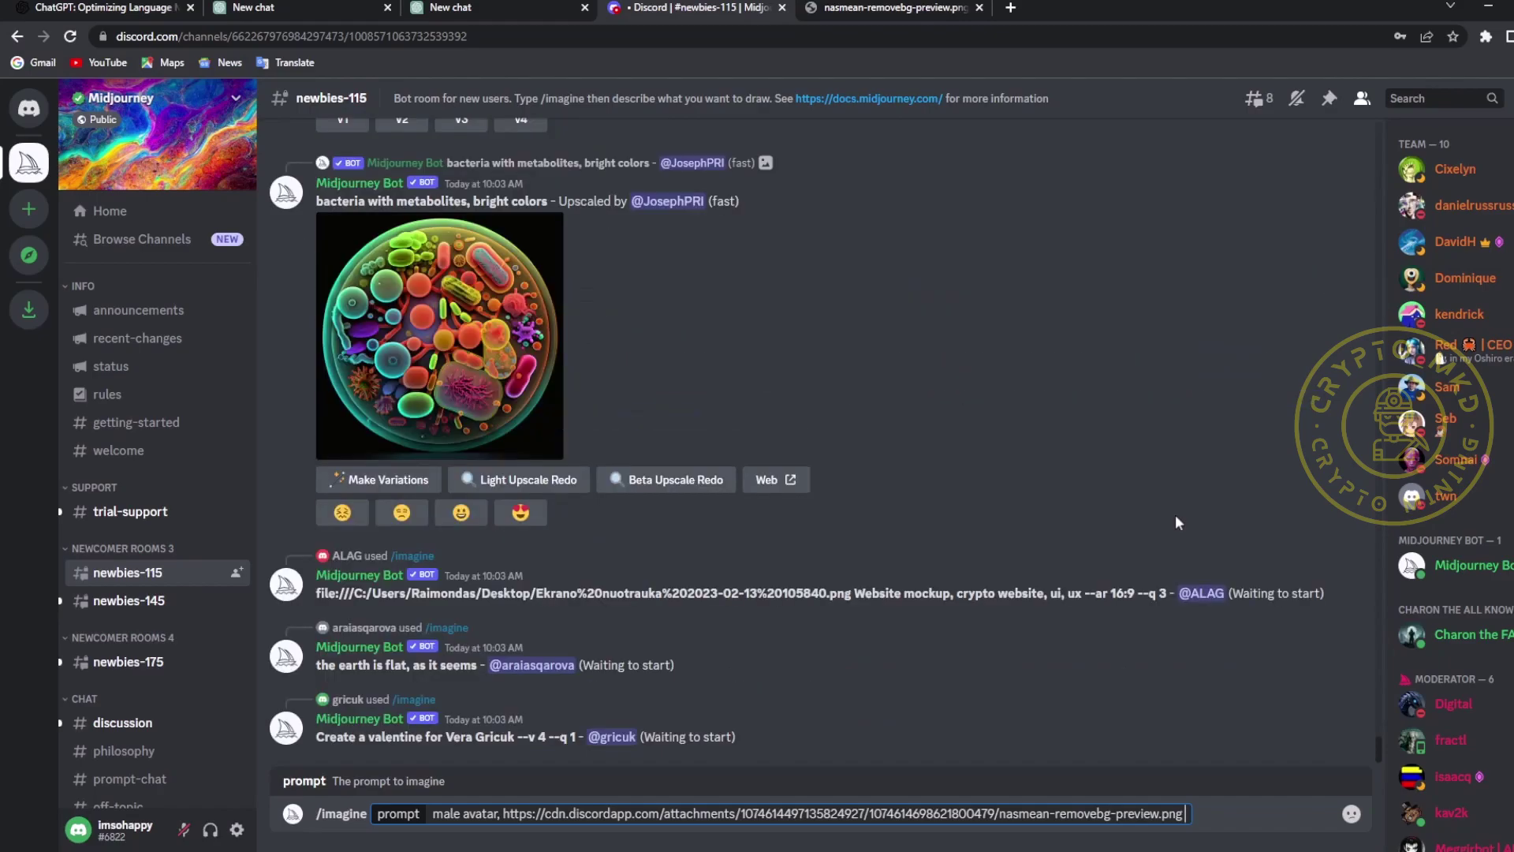
{"action": "type", "text": "--v 4"}
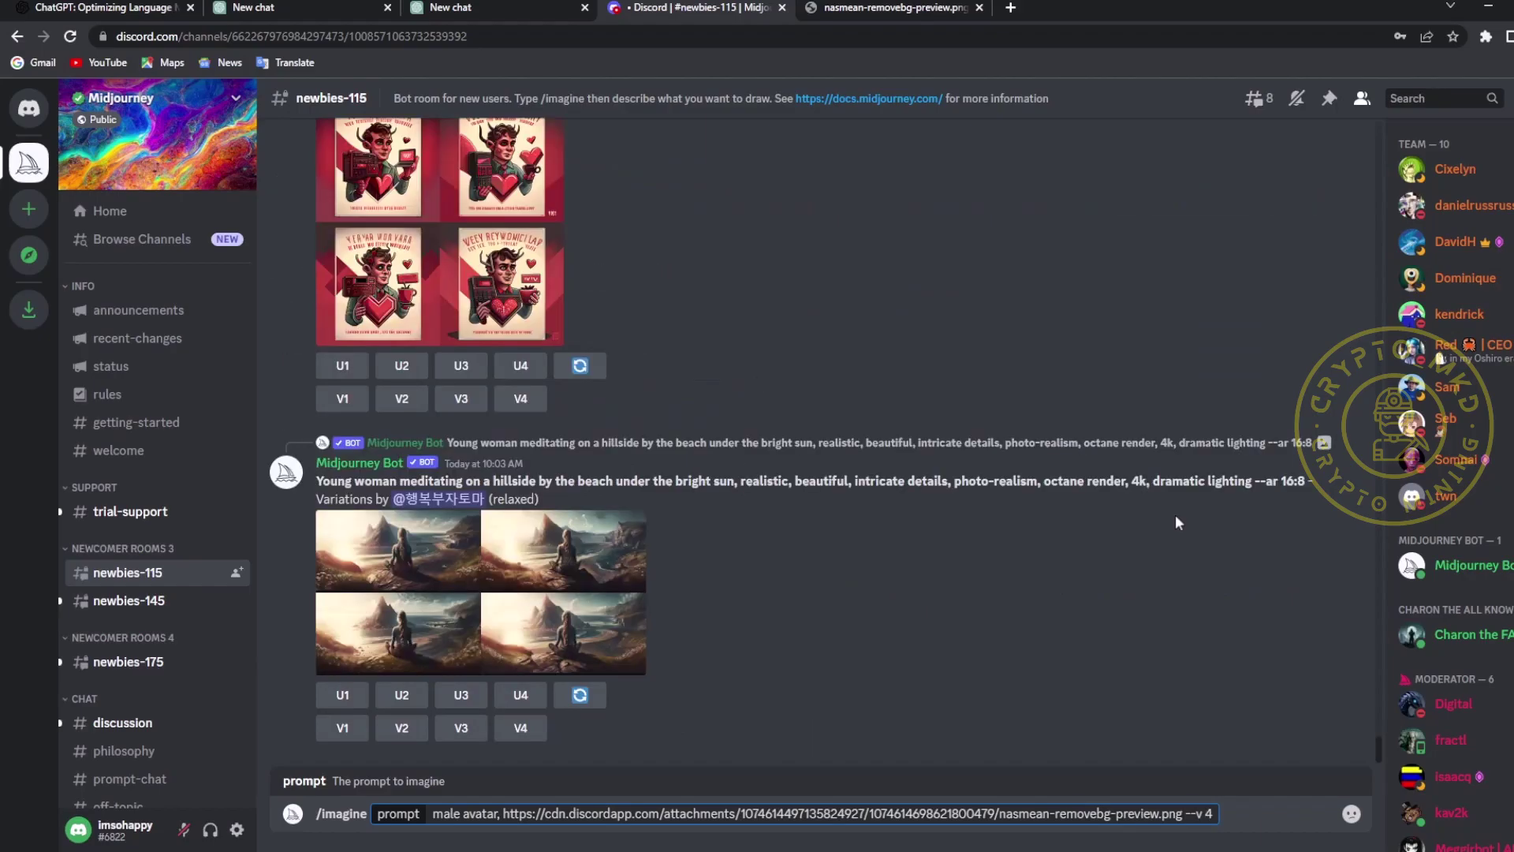
{"action": "key", "text": "Return"}
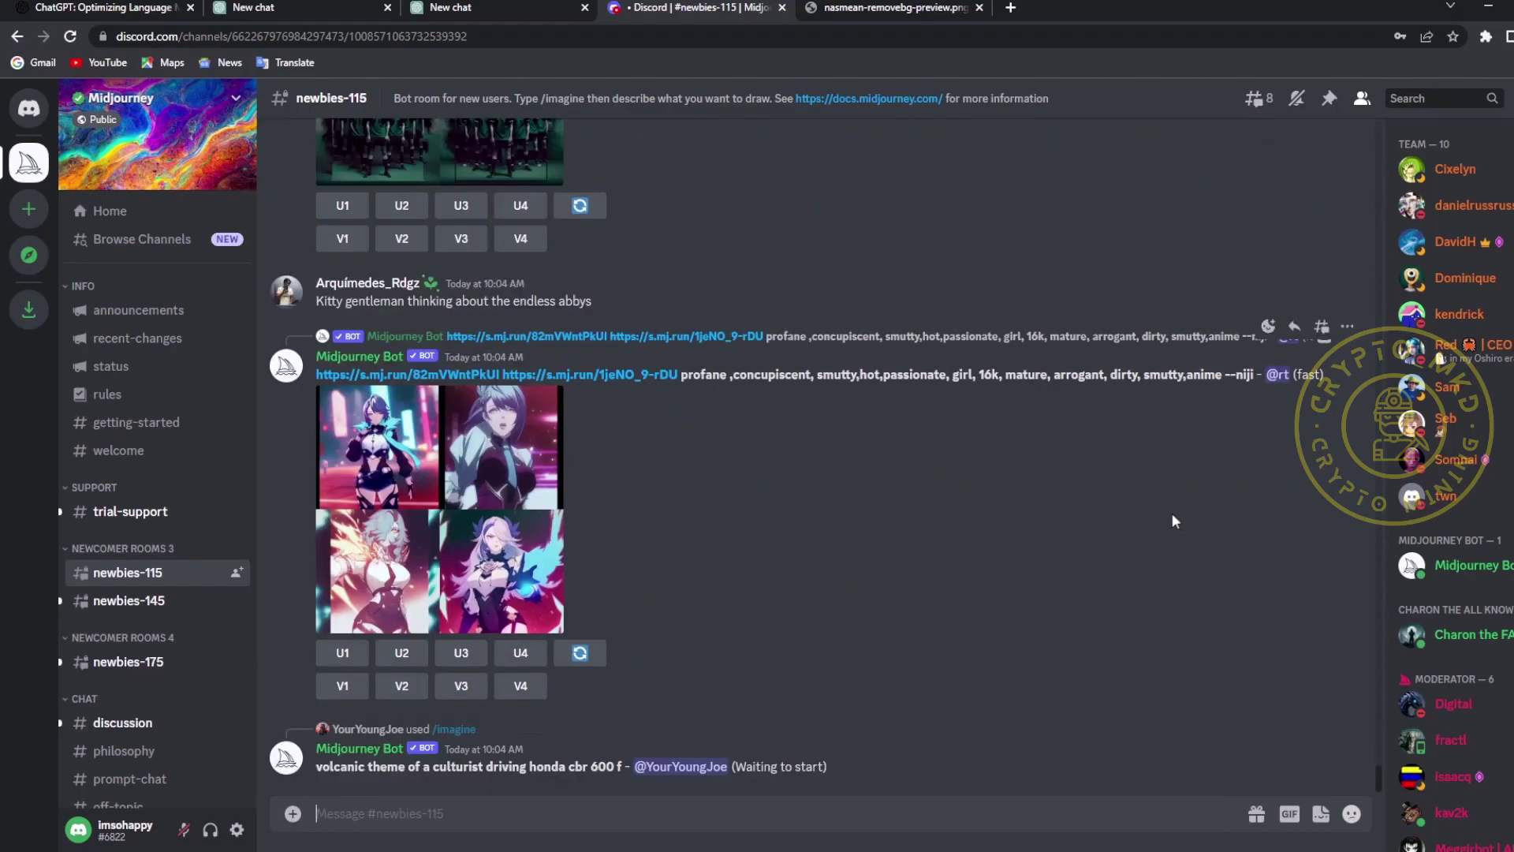
Scroll the channel until the finished male avatar grid is visible.
{"action": "scroll", "coordinate": [988, 545], "scroll_direction": "up", "scroll_amount": 5}
{"action": "scroll", "coordinate": [988, 542], "scroll_direction": "up", "scroll_amount": 5}
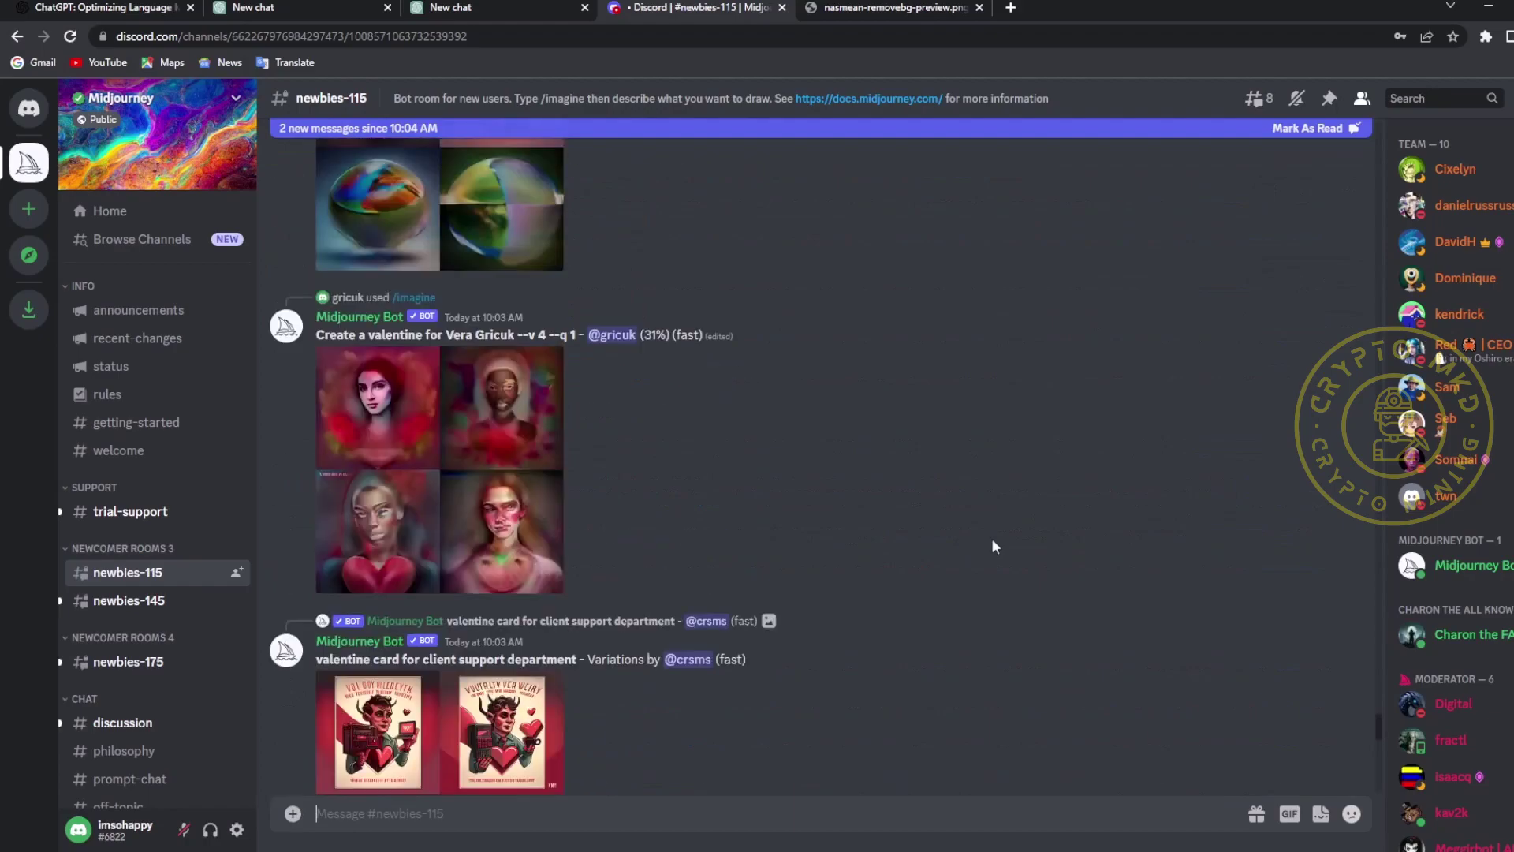
{"action": "scroll", "coordinate": [991, 538], "scroll_direction": "up", "scroll_amount": 5}
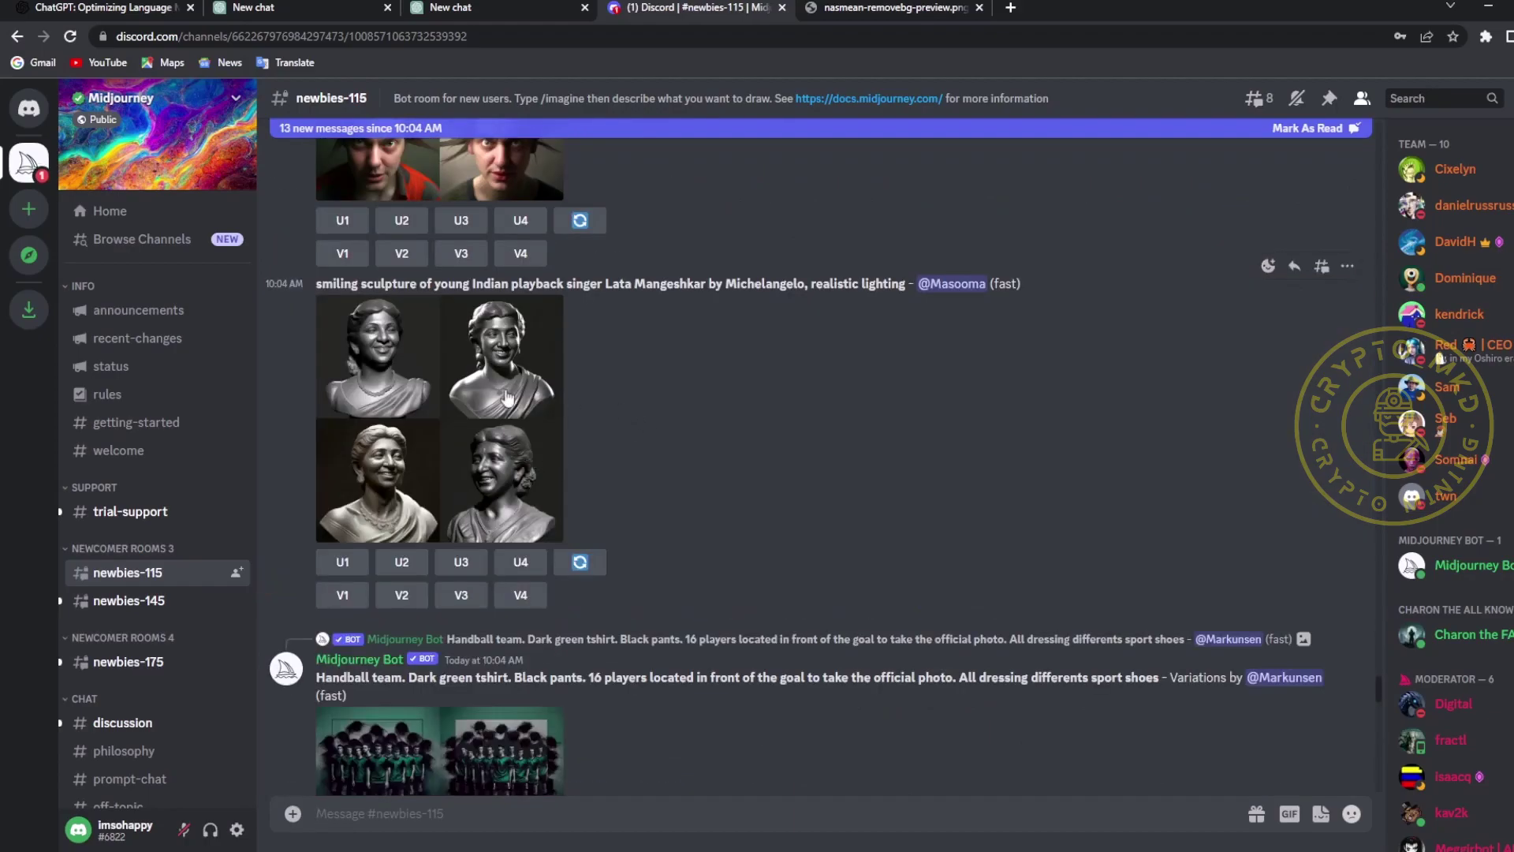
{"action": "scroll", "coordinate": [681, 533], "scroll_direction": "up", "scroll_amount": 5}
{"action": "scroll", "coordinate": [681, 533], "scroll_direction": "up", "scroll_amount": 3}
{"action": "scroll", "coordinate": [682, 533], "scroll_direction": "up", "scroll_amount": 4}
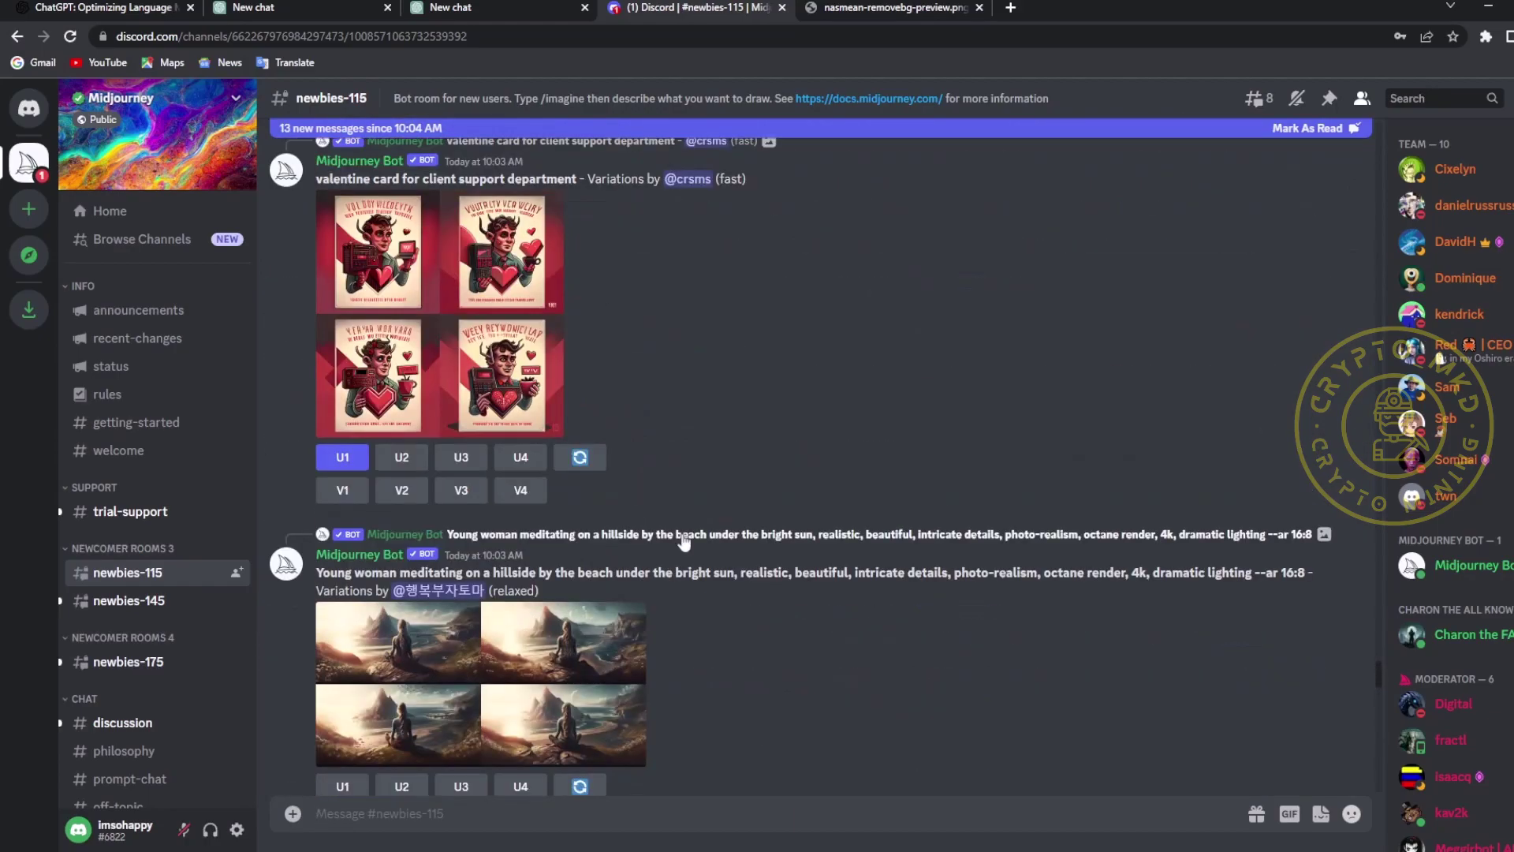
{"action": "scroll", "coordinate": [681, 533], "scroll_direction": "down", "scroll_amount": 13}
{"action": "scroll", "coordinate": [682, 535], "scroll_direction": "down", "scroll_amount": 10}
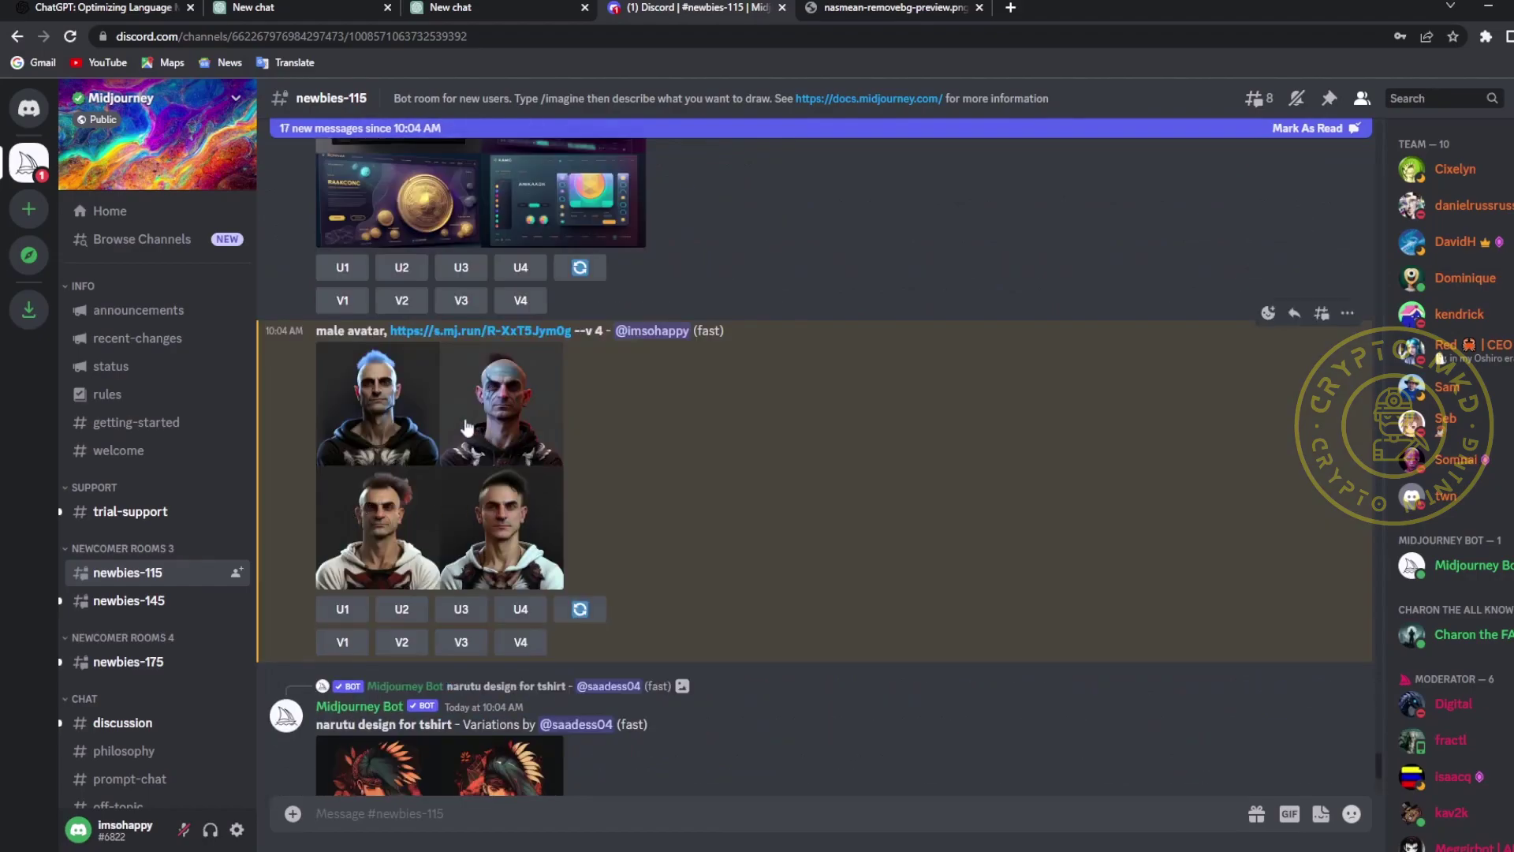
Resend the copied male avatar prompt with ', bald, muscular,' inserted before --v 4.
{"action": "left_click_drag", "start_coordinate": [318, 332], "coordinate": [603, 337]}
{"action": "key", "text": "ctrl+c"}
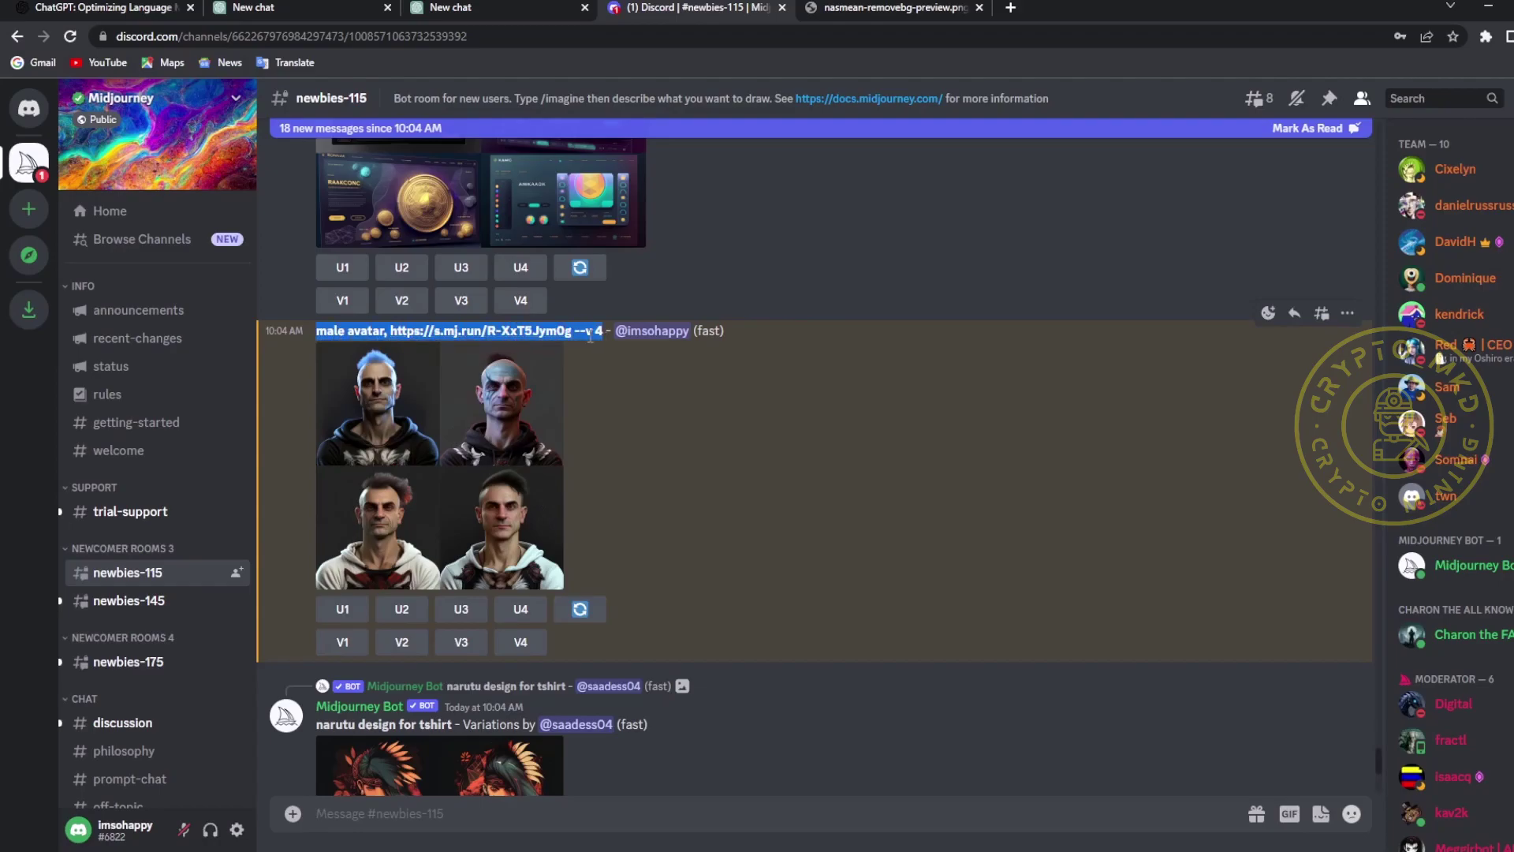
{"action": "left_click", "coordinate": [453, 810]}
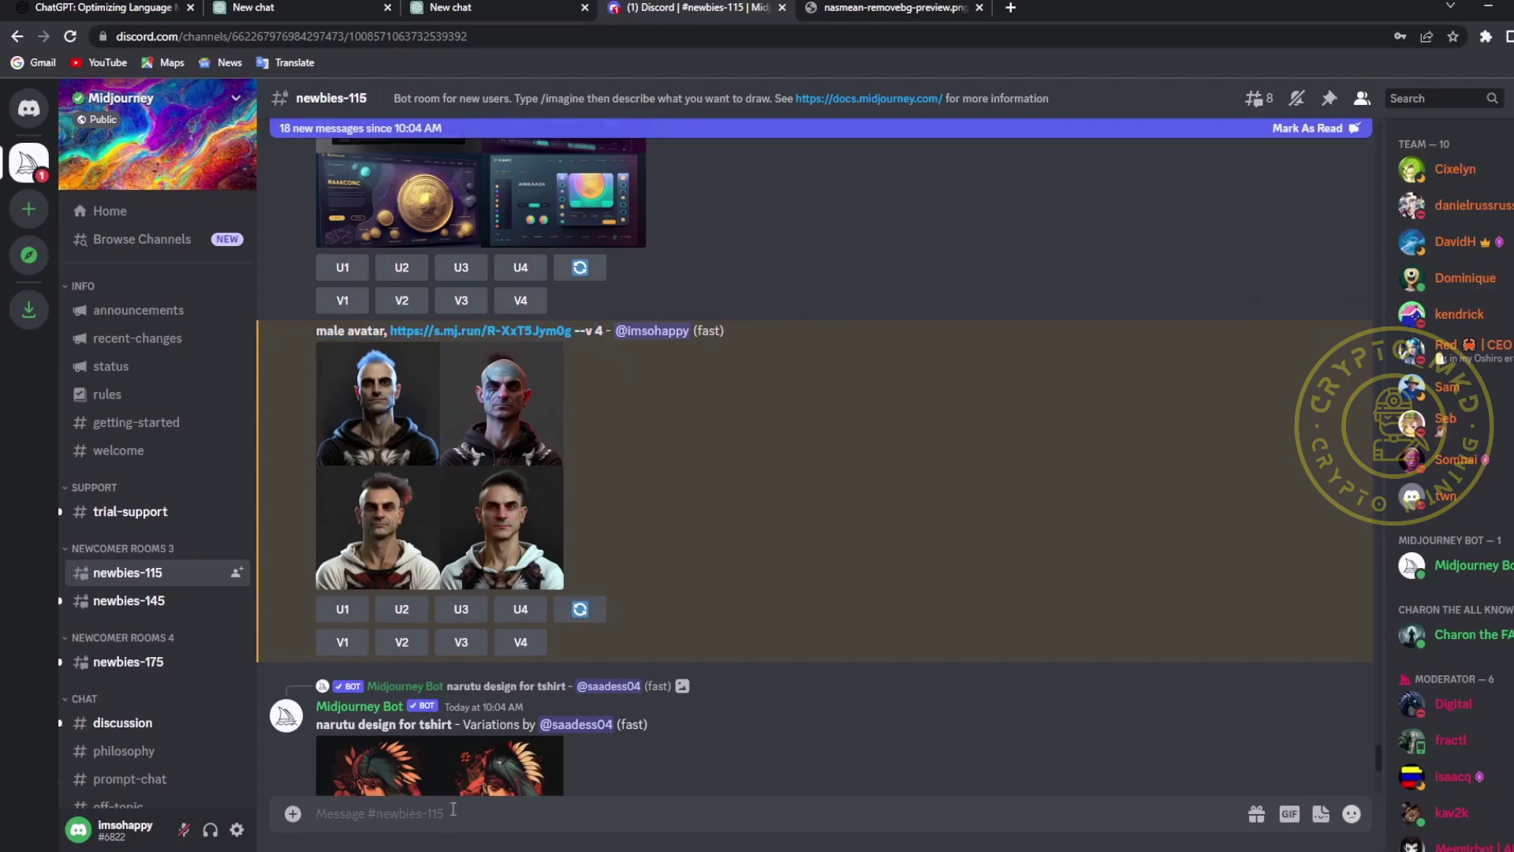
{"action": "type", "text": "/imagine"}
{"action": "key", "text": "Tab"}
{"action": "key", "text": "ctrl+v"}
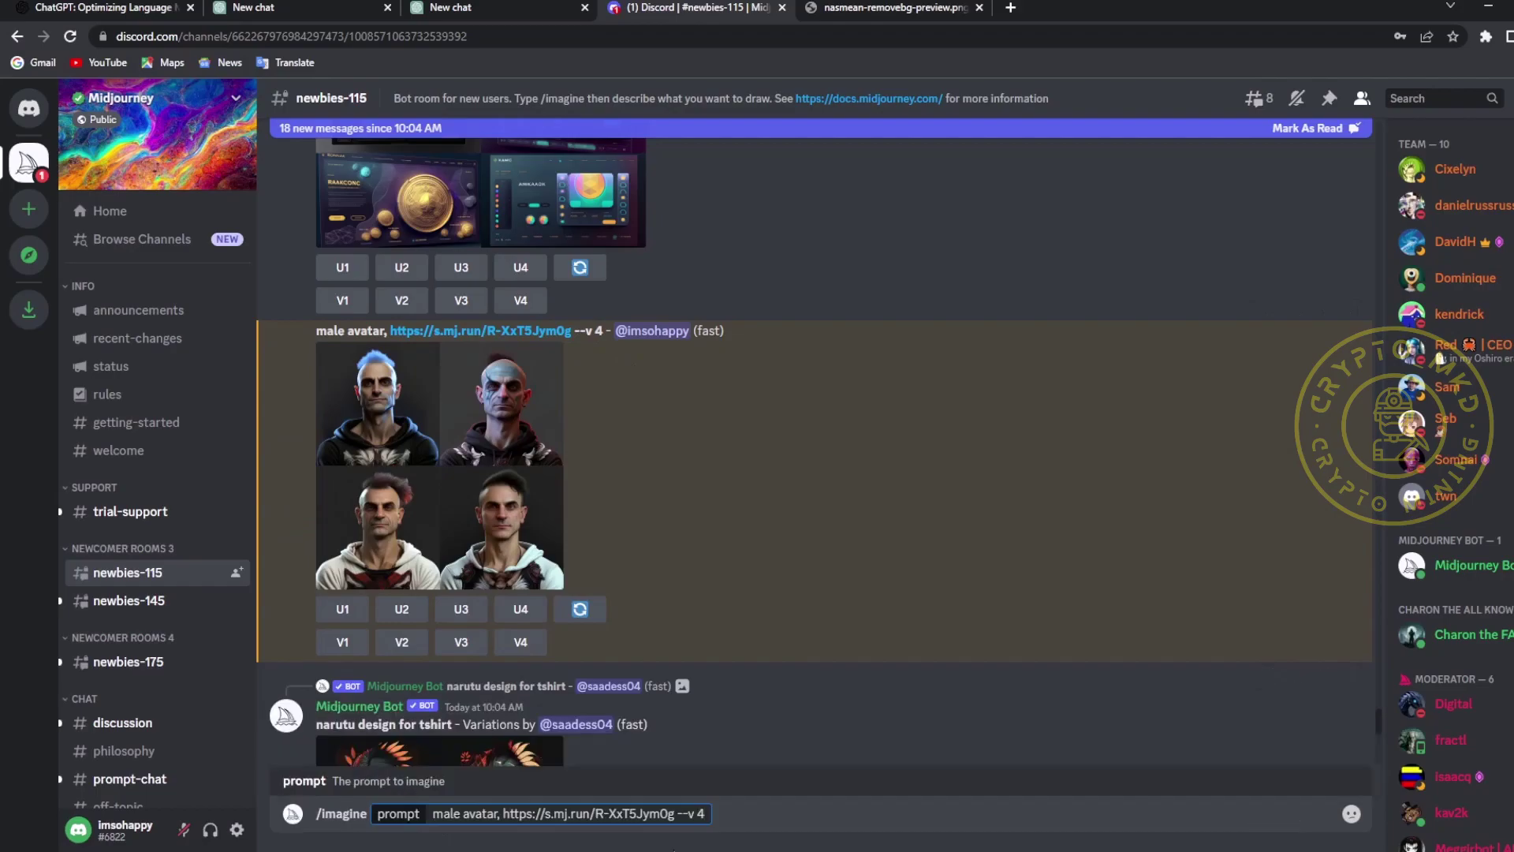
{"action": "left_click", "coordinate": [675, 813]}
{"action": "type", "text": ", bald, muscular,"}
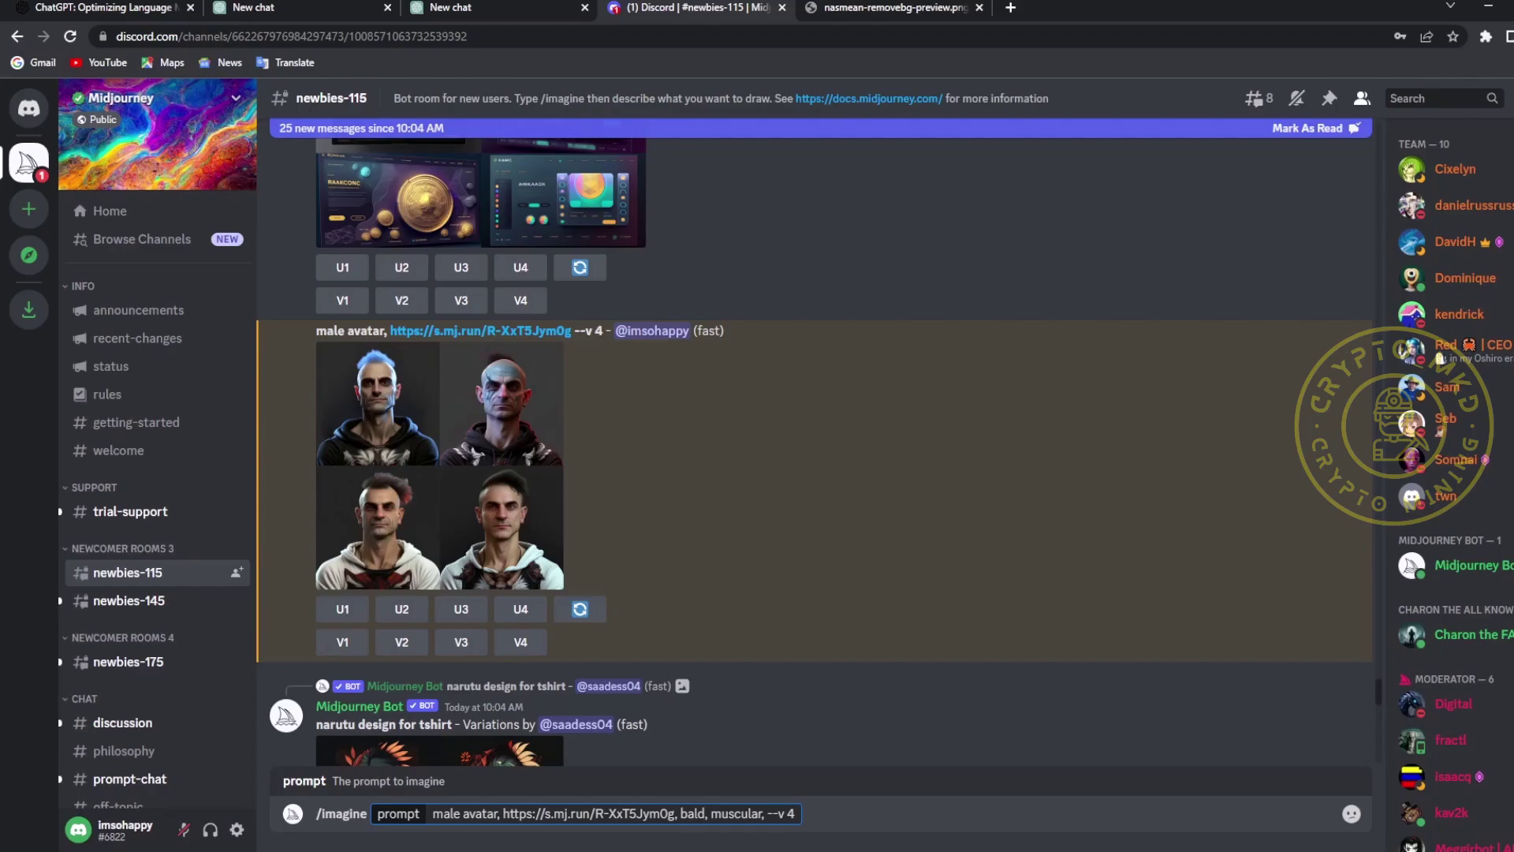
{"action": "key", "text": "Return"}
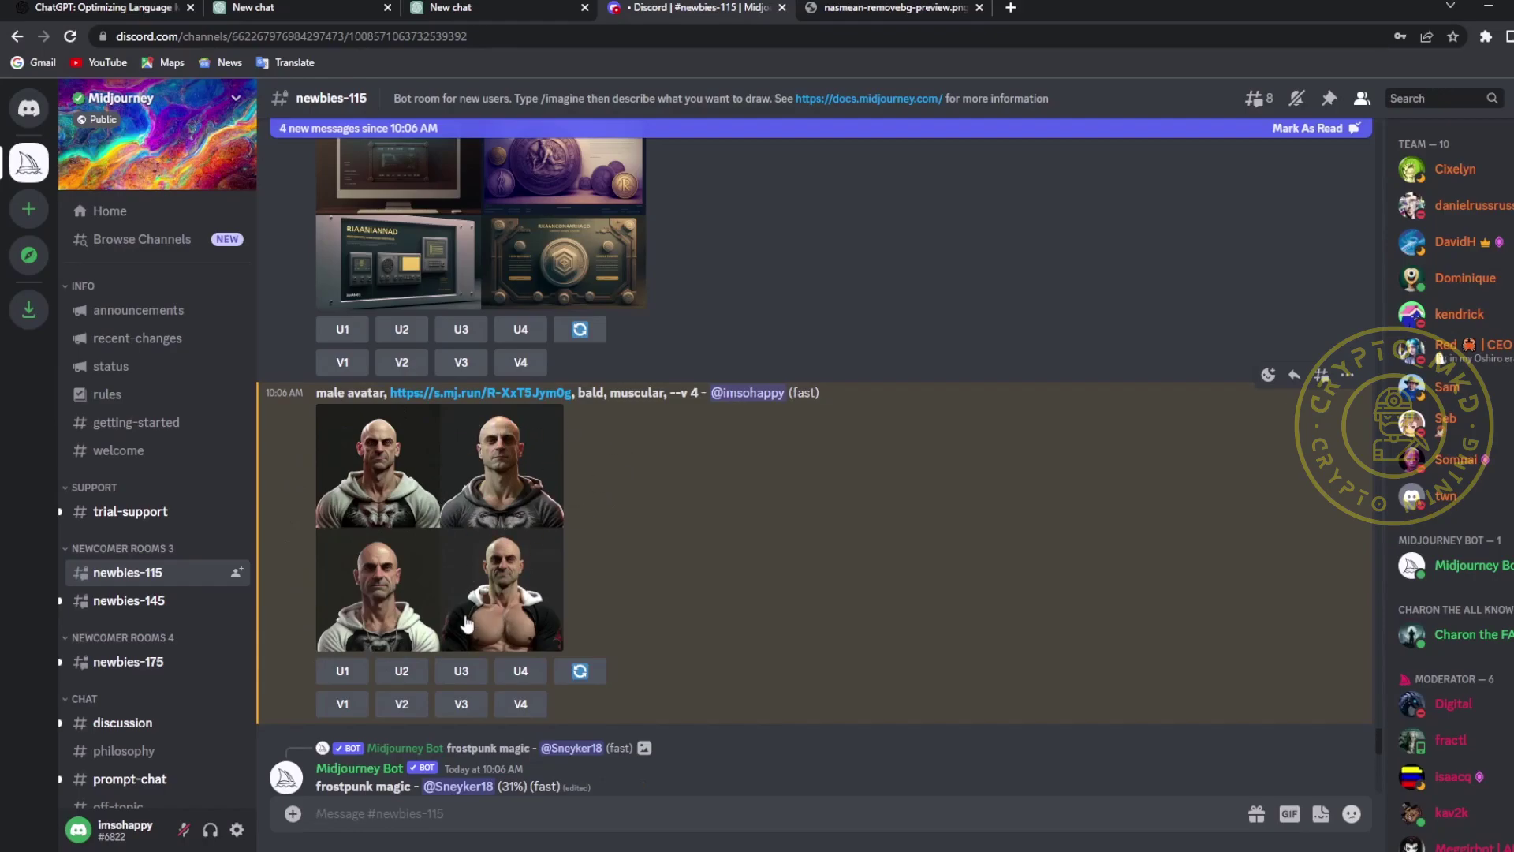
Make variations of avatar 2, upscale variation 3, and open it full-size in the browser.
{"action": "left_click", "coordinate": [402, 703]}
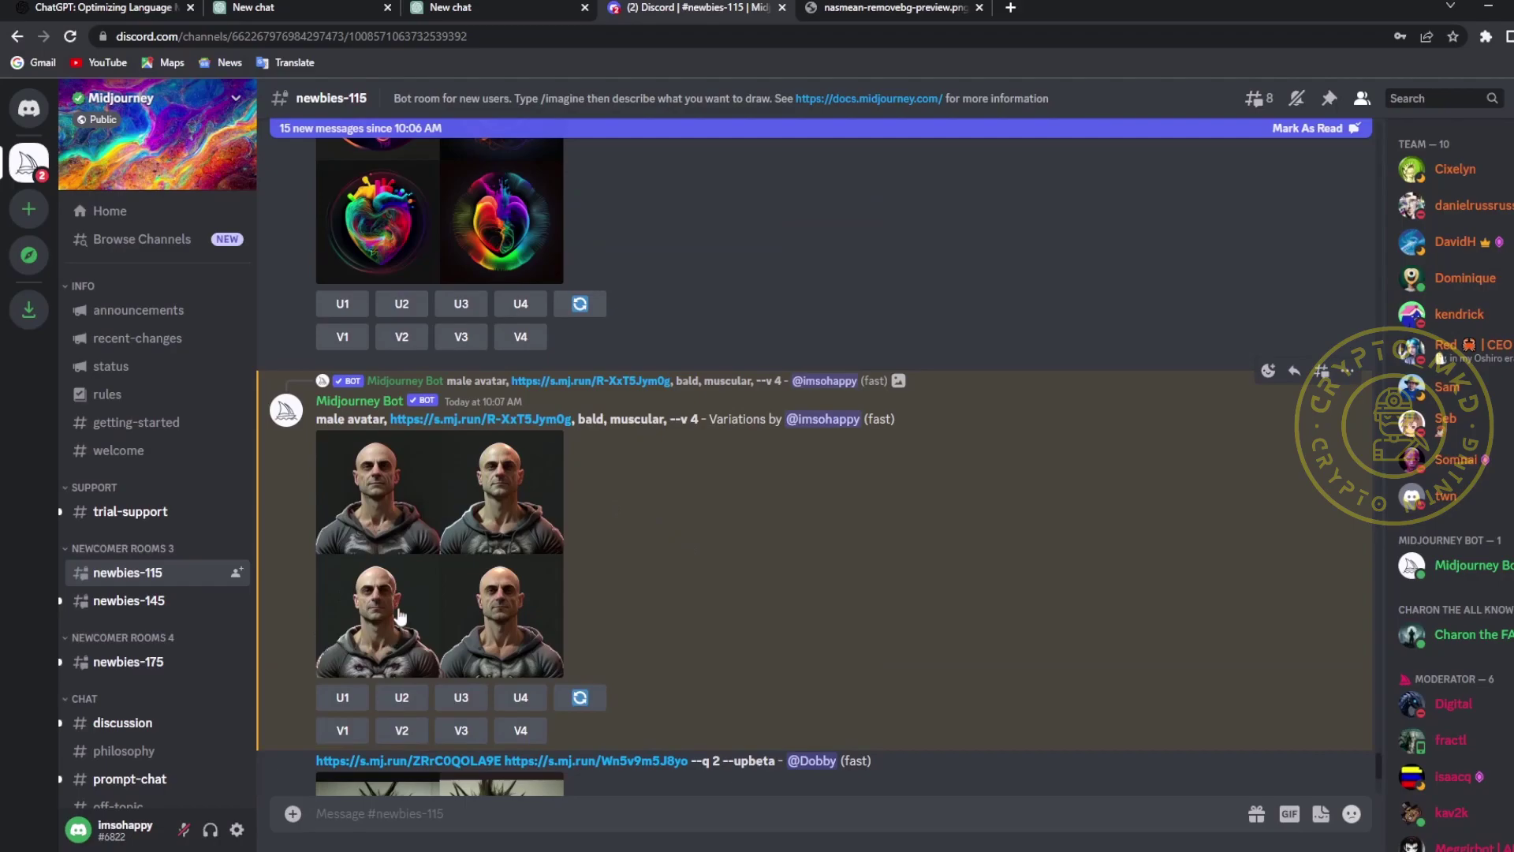
{"action": "left_click", "coordinate": [460, 697]}
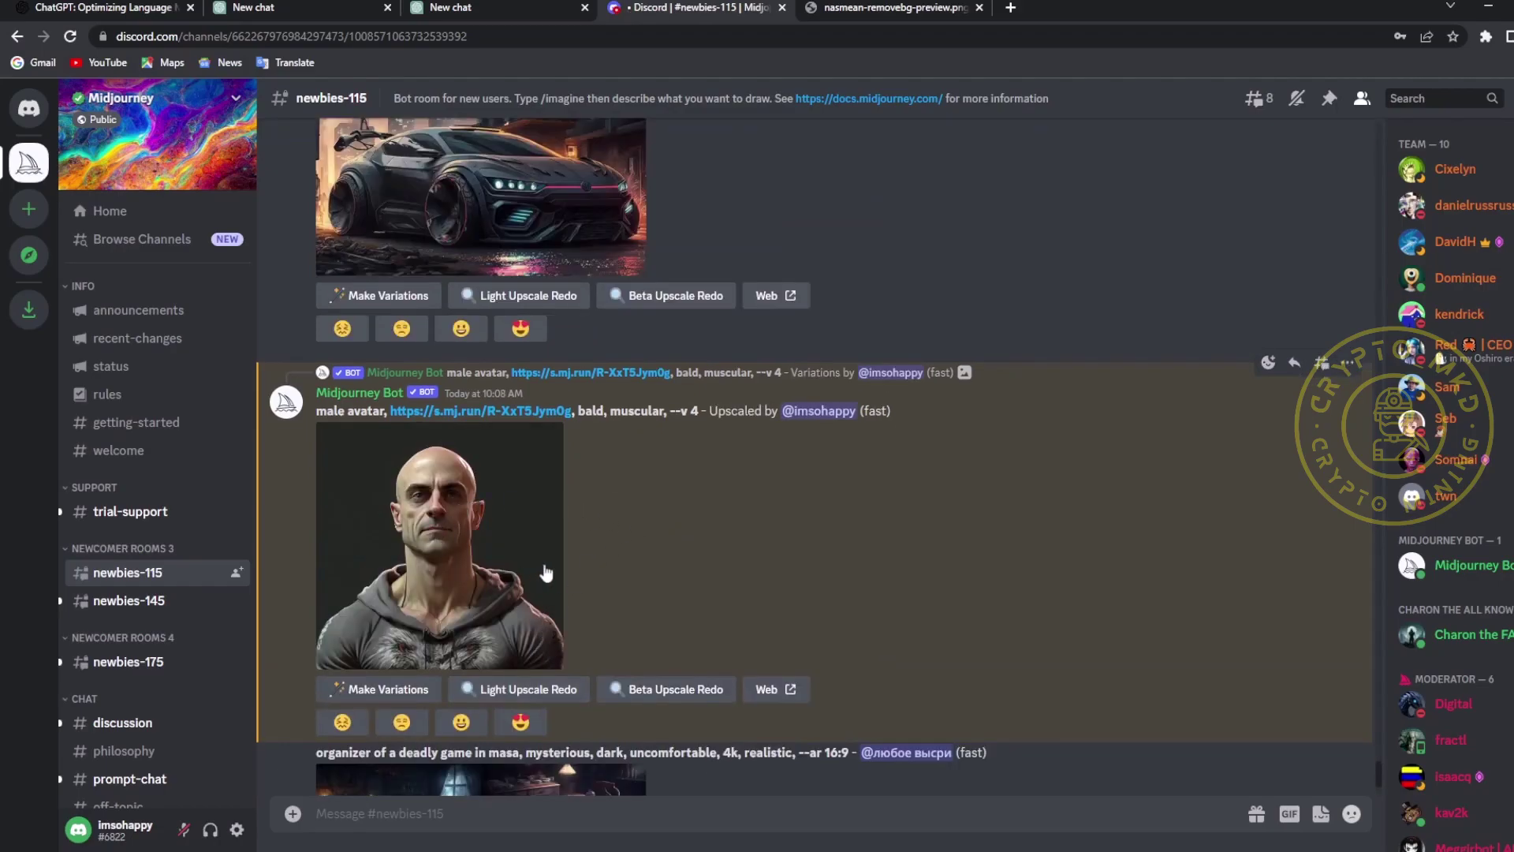
{"action": "left_click", "coordinate": [482, 532]}
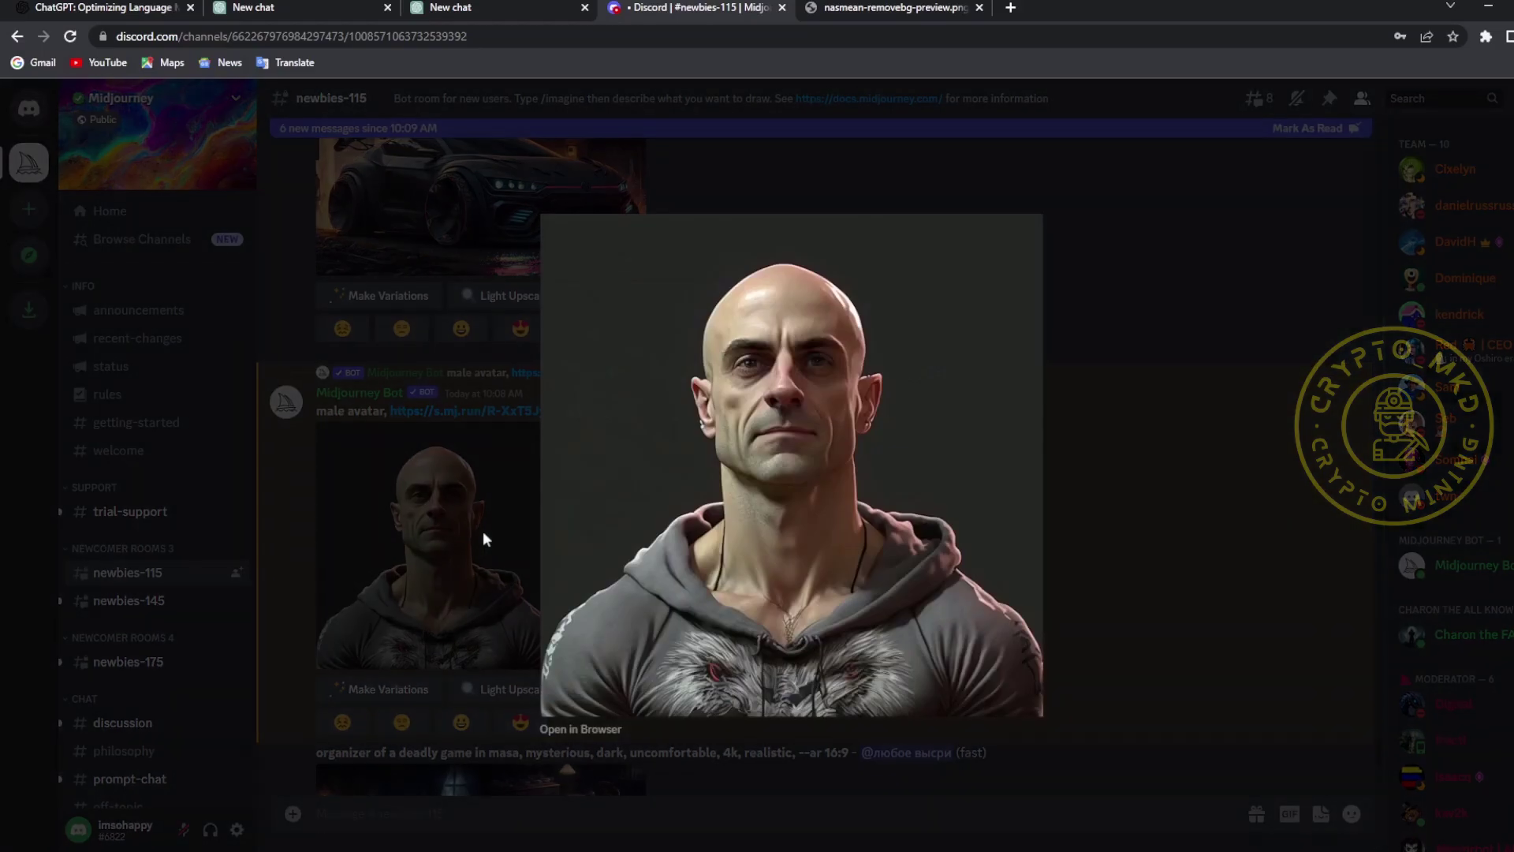
{"action": "left_click", "coordinate": [568, 814]}
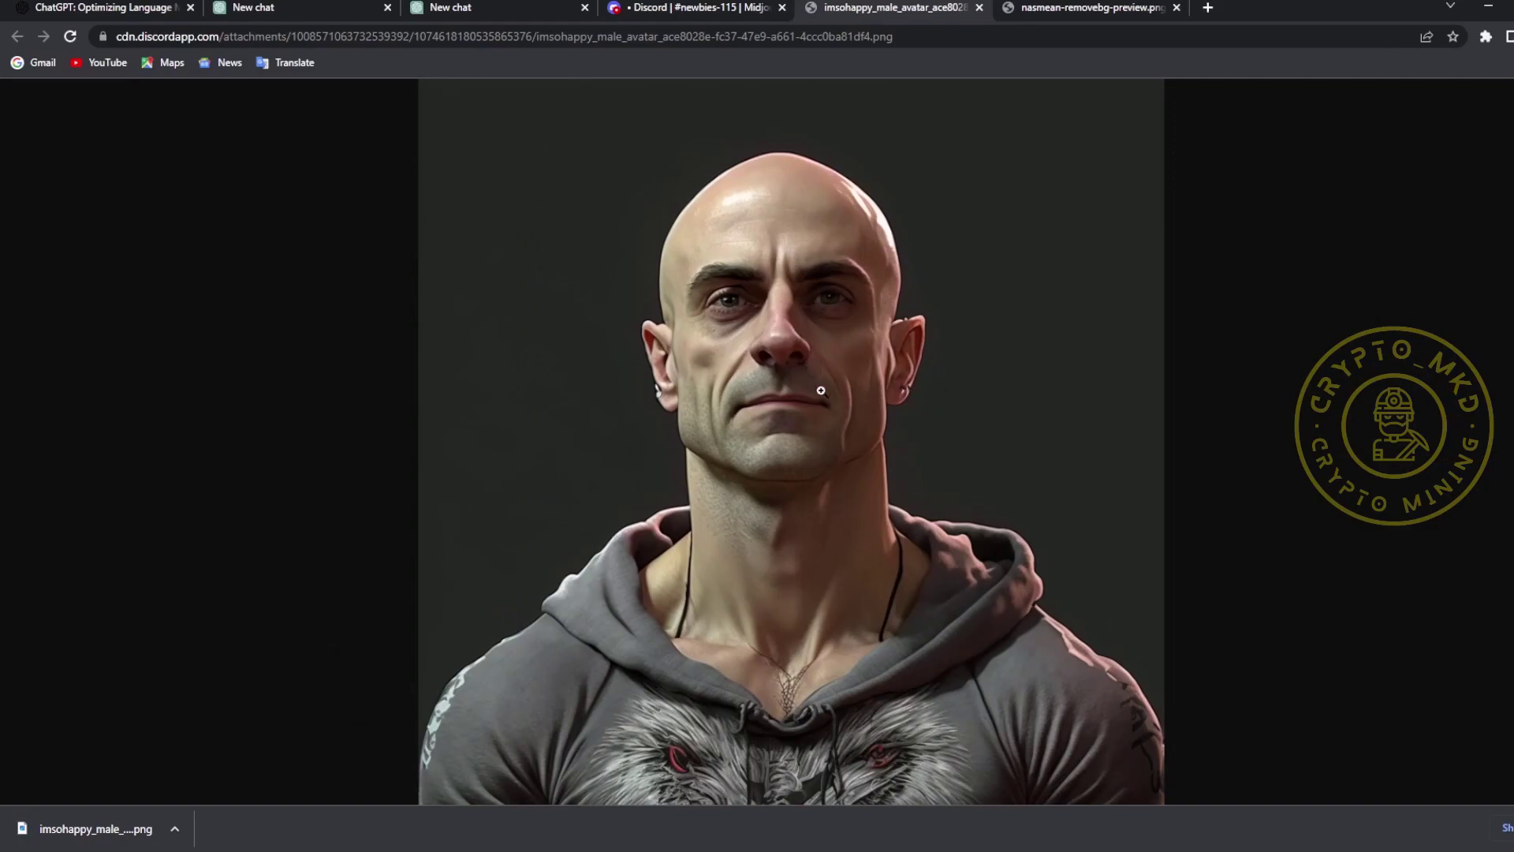
Return to the Discord tab and scroll down the newbies-115 channel.
{"action": "key", "text": "ctrl+shift+Tab"}
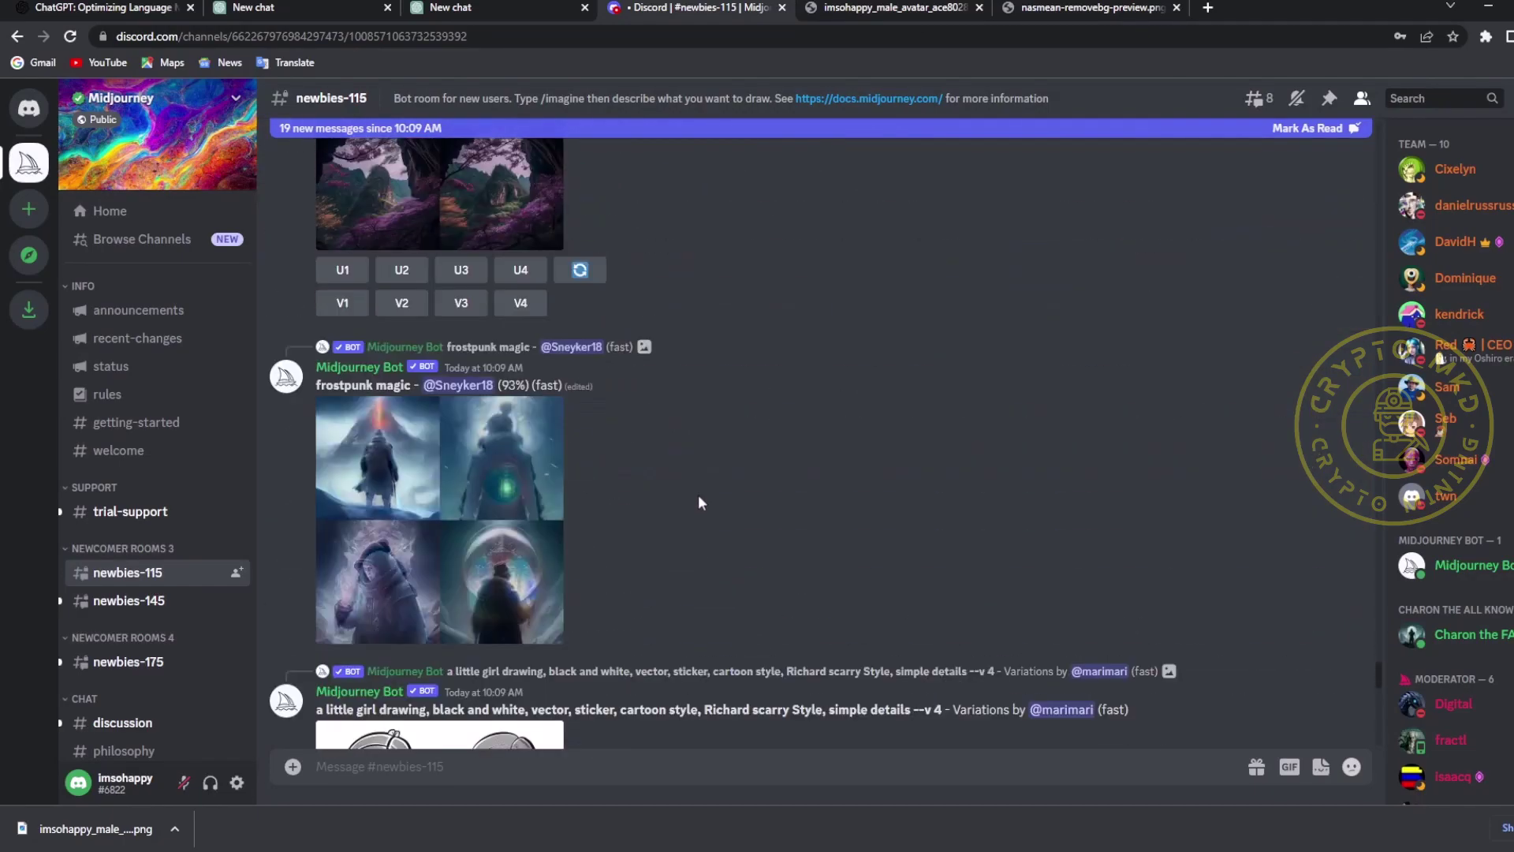
{"action": "scroll", "coordinate": [751, 607], "scroll_direction": "down", "scroll_amount": 5}
{"action": "scroll", "coordinate": [751, 607], "scroll_direction": "down", "scroll_amount": 5}
{"action": "scroll", "coordinate": [750, 607], "scroll_direction": "down", "scroll_amount": 5}
{"action": "scroll", "coordinate": [751, 607], "scroll_direction": "down", "scroll_amount": 5}
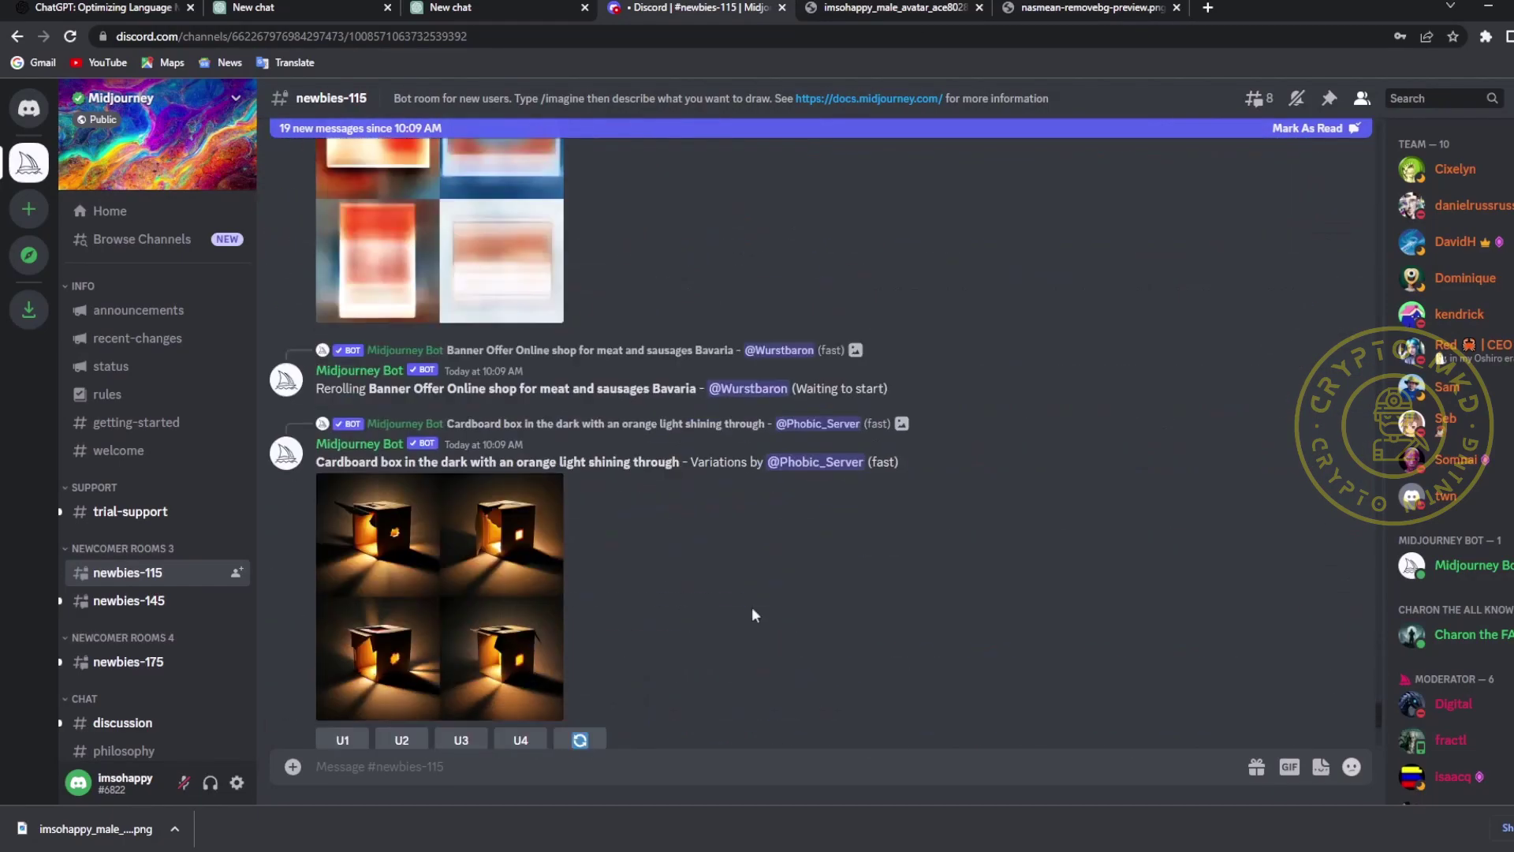
{"action": "scroll", "coordinate": [753, 607], "scroll_direction": "down", "scroll_amount": 5}
{"action": "scroll", "coordinate": [754, 608], "scroll_direction": "down", "scroll_amount": 5}
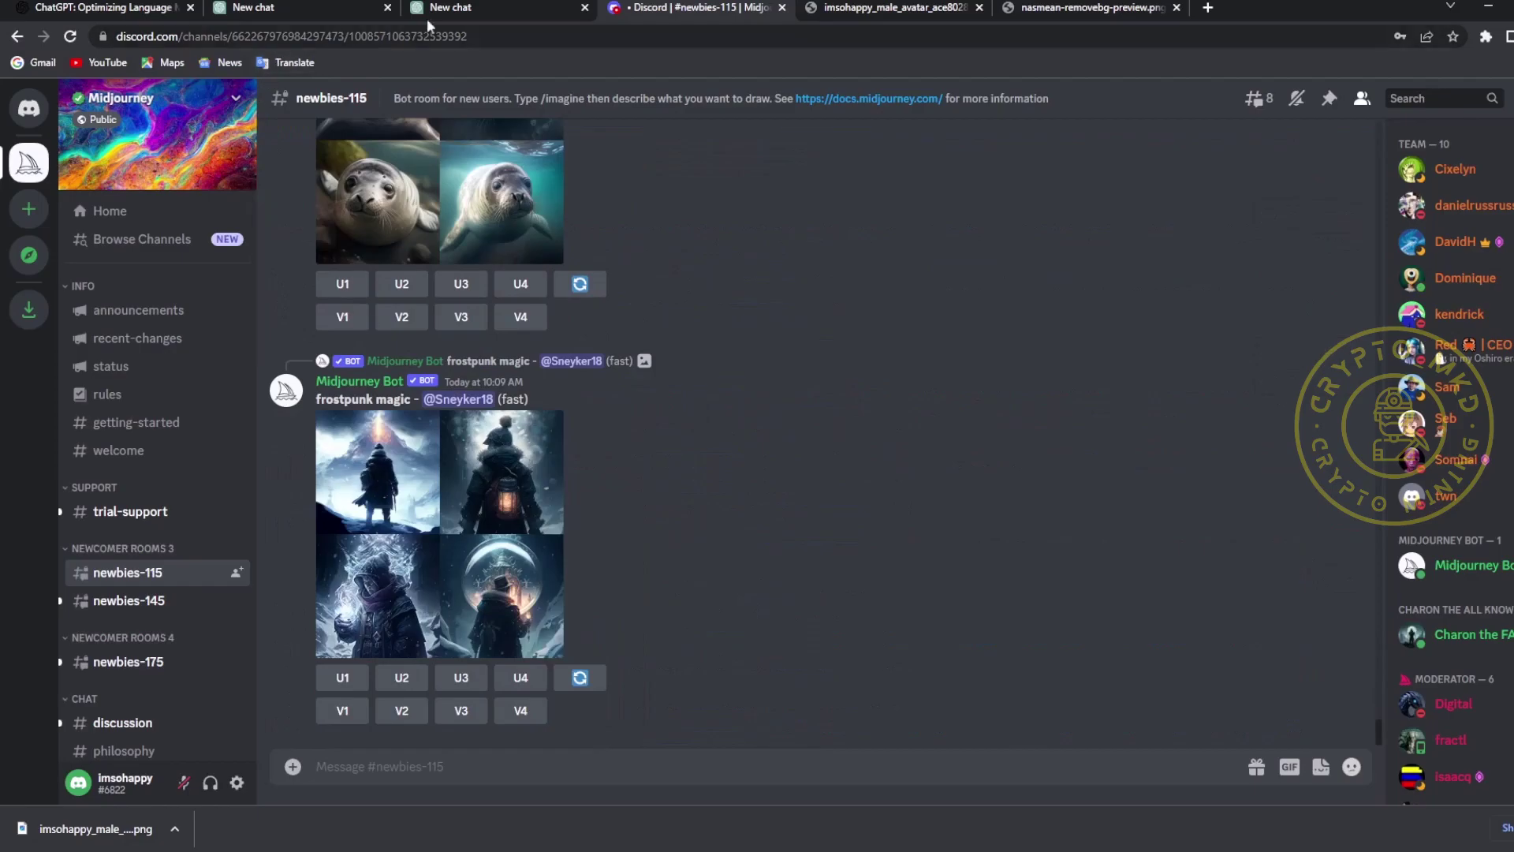
In ChatGPT, search the AIPRM public prompt templates for 'mid'.
{"action": "left_click", "coordinate": [494, 8]}
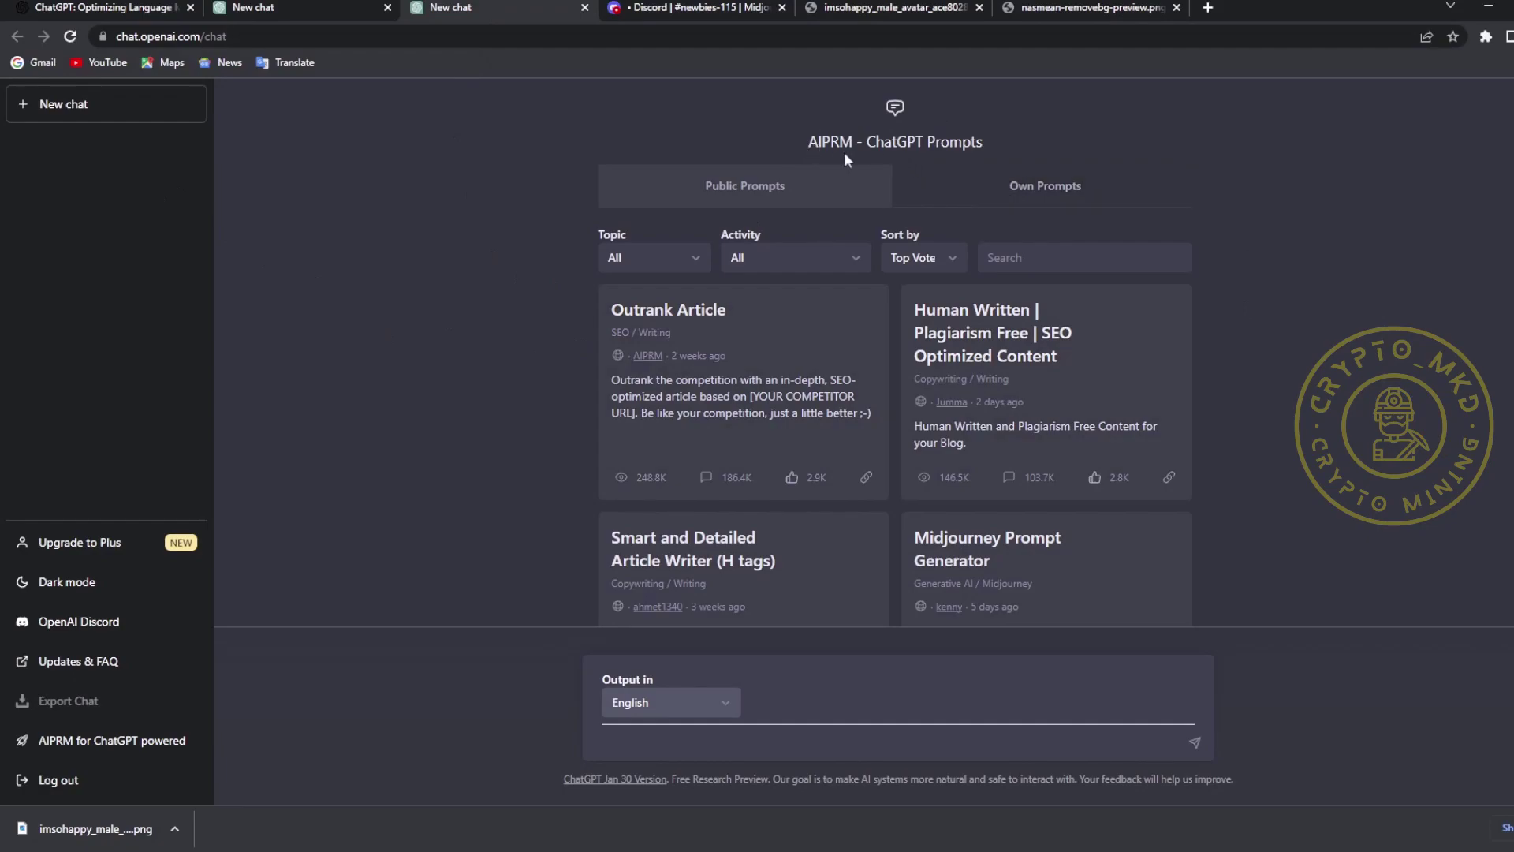
{"action": "left_click", "coordinate": [1020, 260]}
{"action": "type", "text": "mi"}
{"action": "type", "text": "d"}
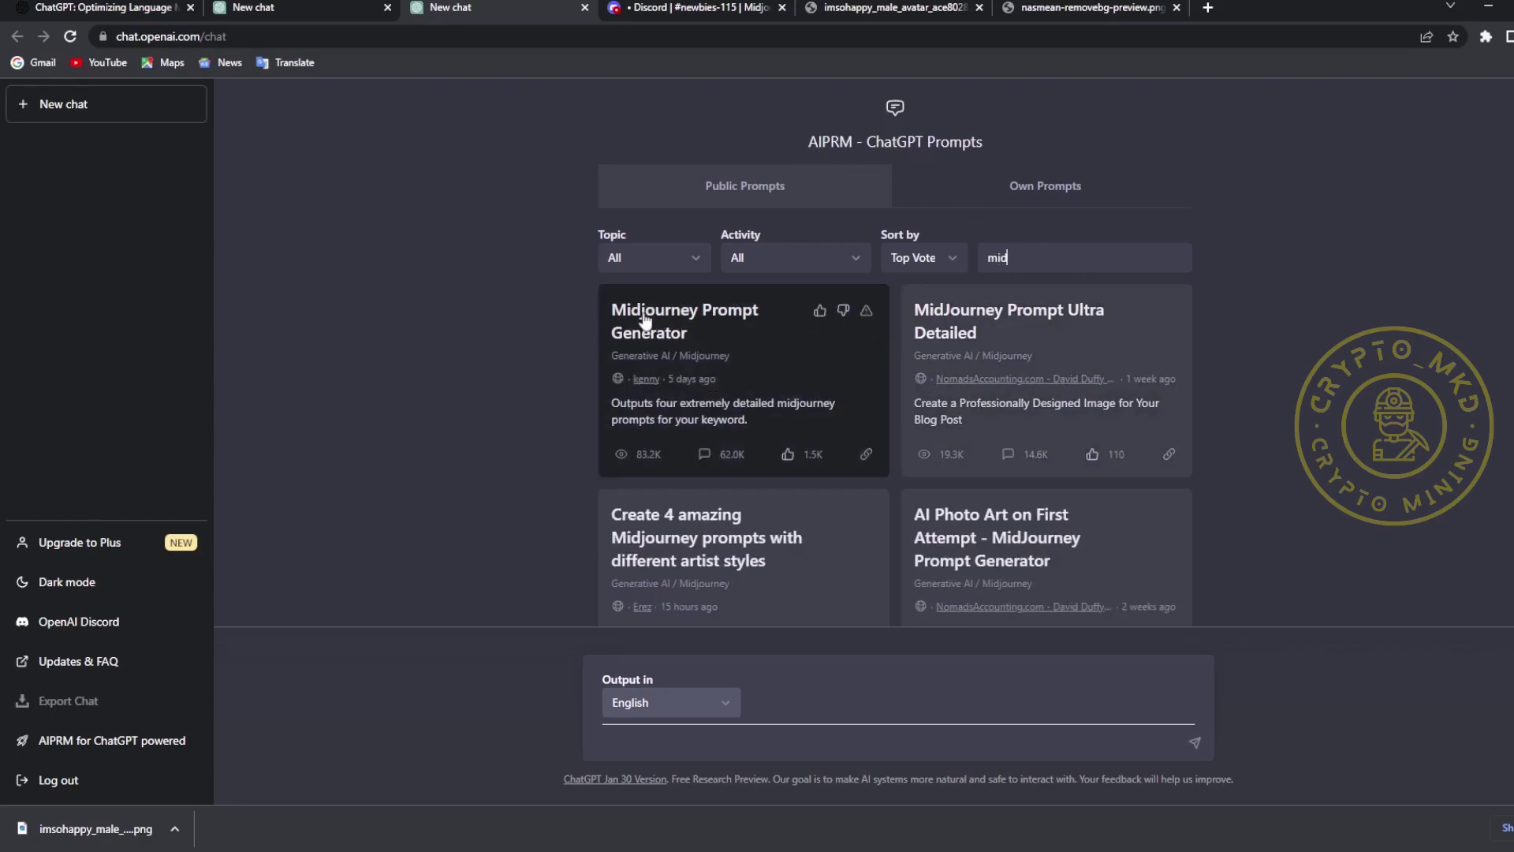
{"action": "scroll", "coordinate": [1020, 375], "scroll_direction": "down", "scroll_amount": 1}
{"action": "scroll", "coordinate": [1020, 375], "scroll_direction": "down", "scroll_amount": 4}
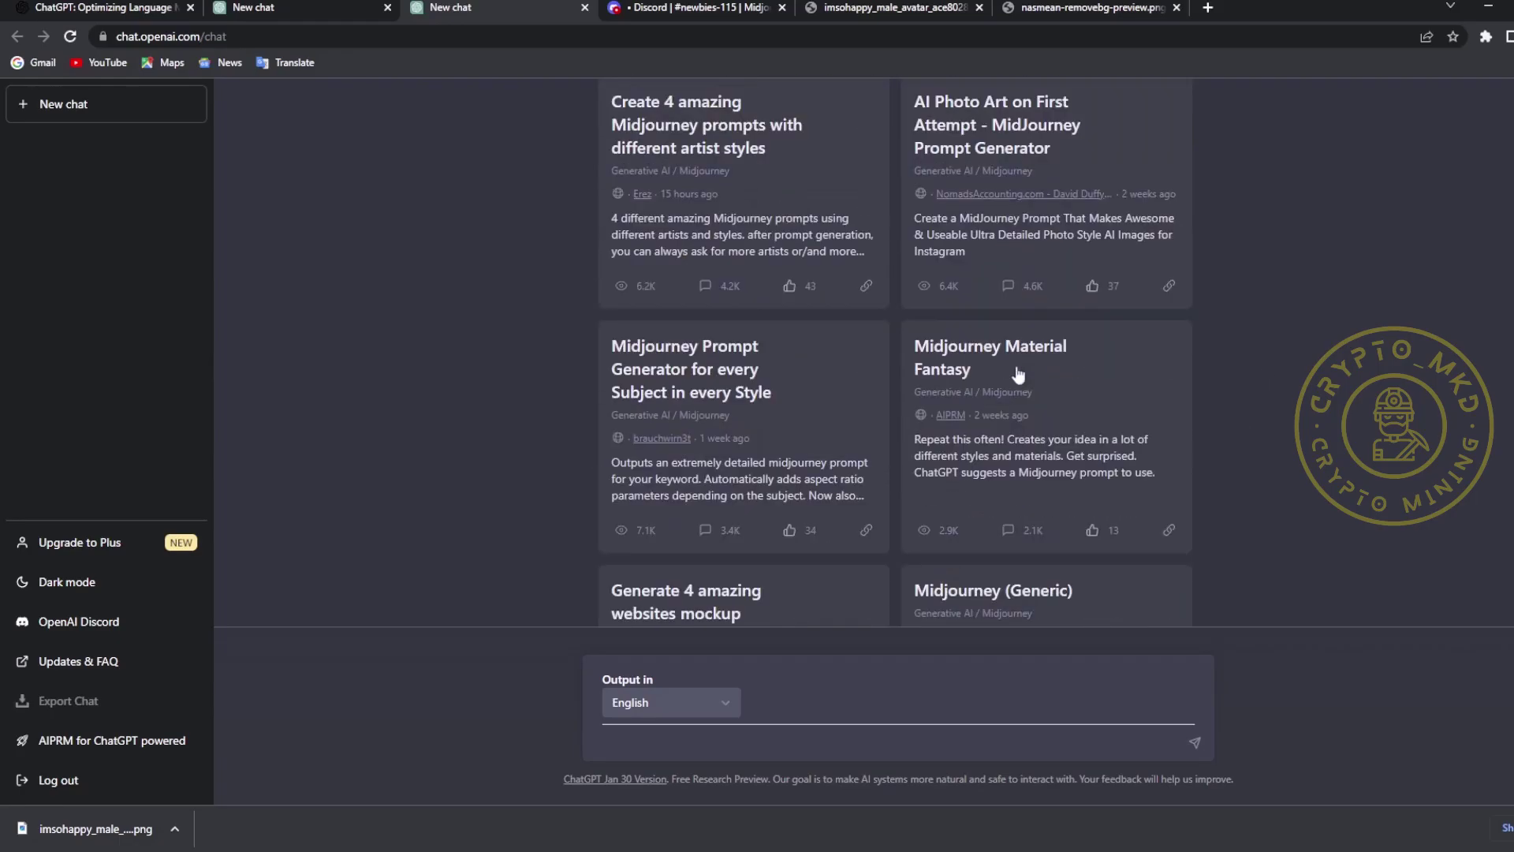
{"action": "scroll", "coordinate": [1018, 375], "scroll_direction": "down", "scroll_amount": 3}
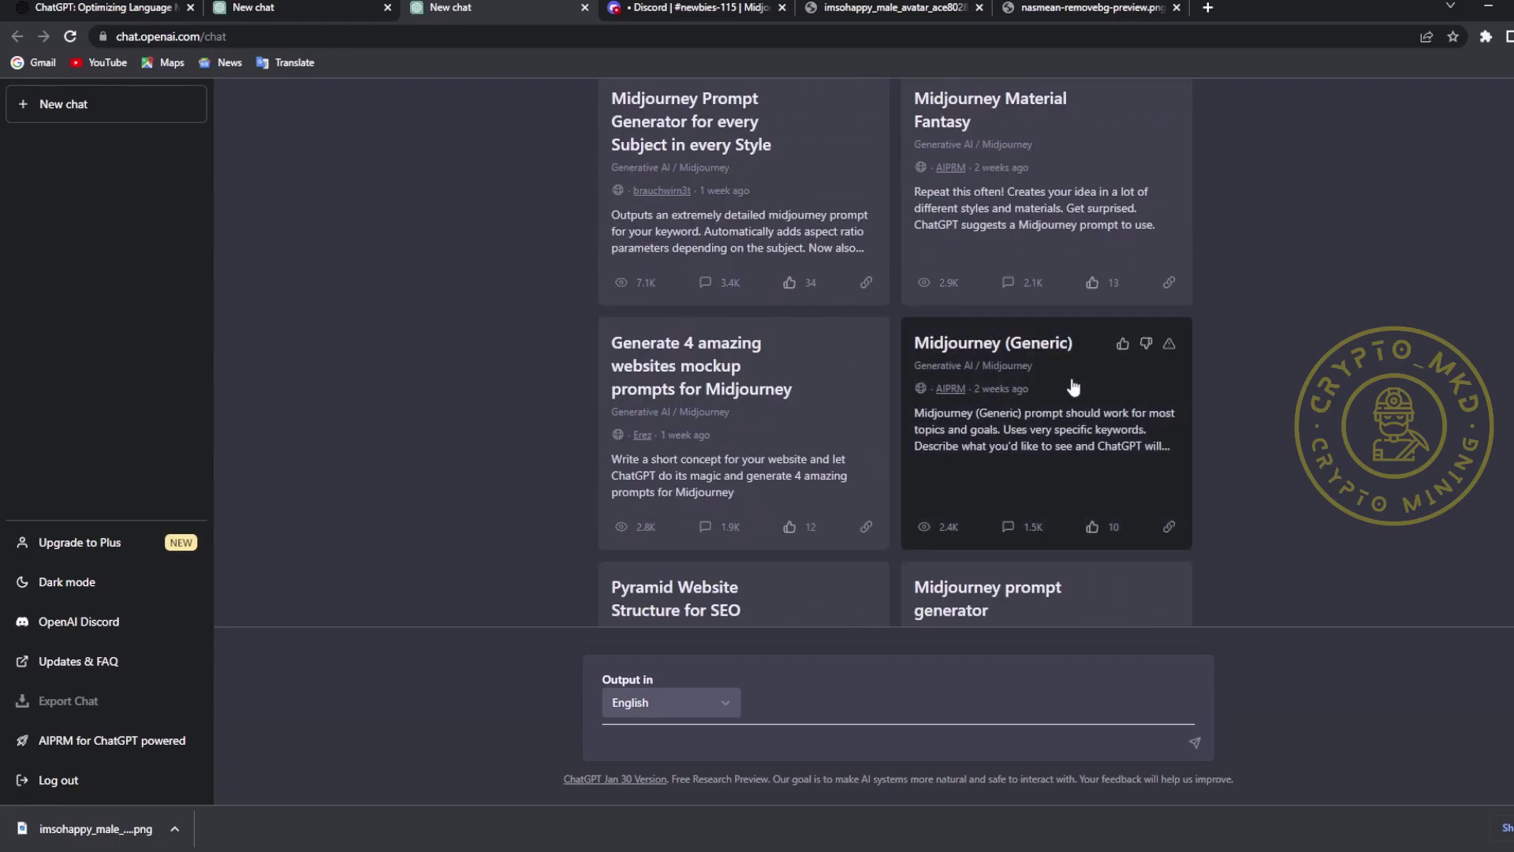
{"action": "scroll", "coordinate": [1073, 385], "scroll_direction": "up", "scroll_amount": 4}
{"action": "scroll", "coordinate": [1068, 385], "scroll_direction": "up", "scroll_amount": 4}
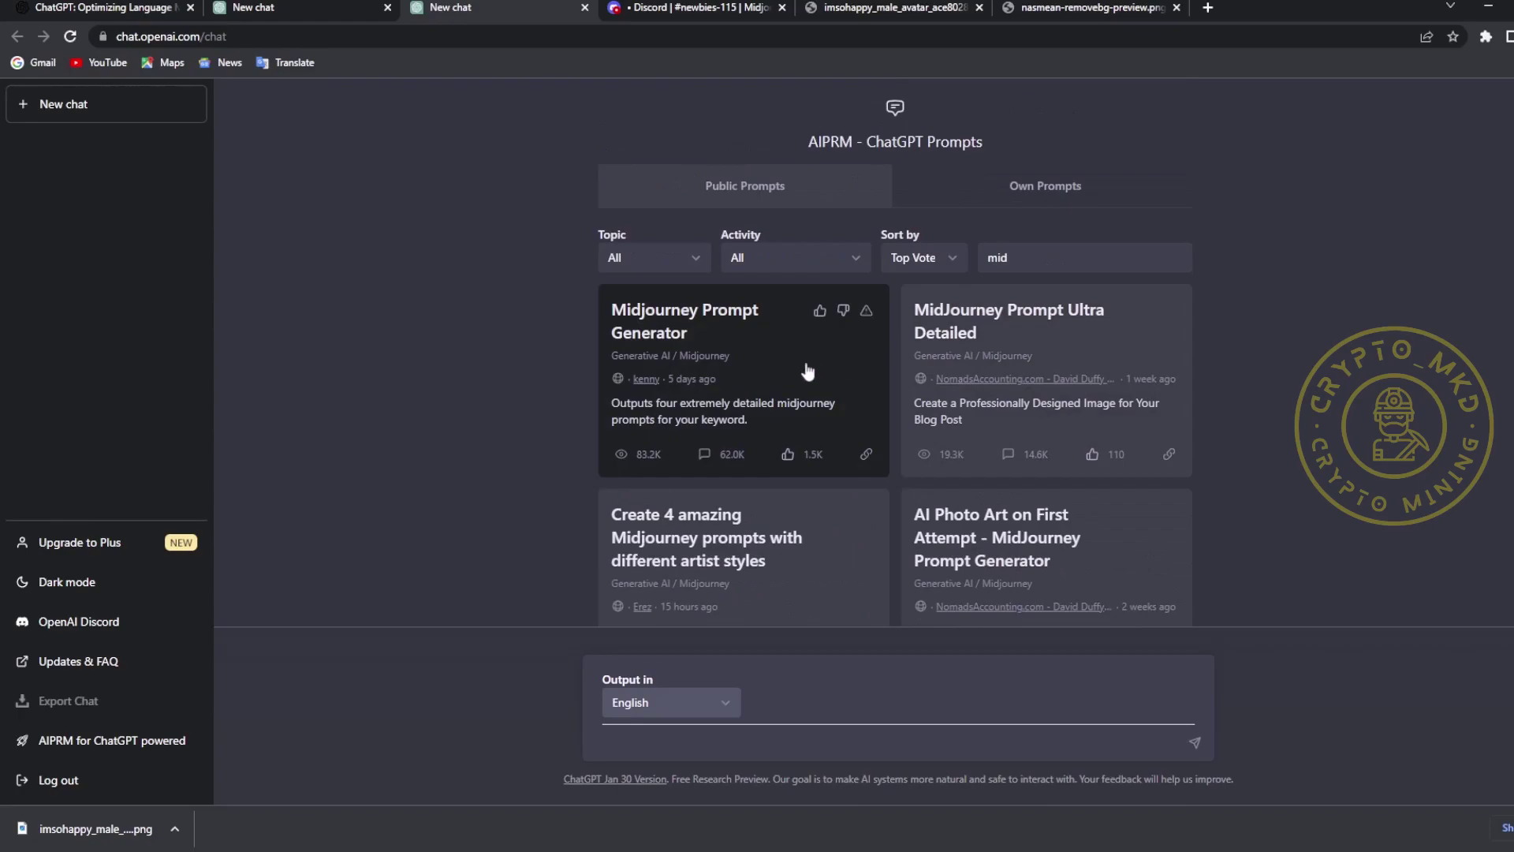
Run the Midjourney Prompt Generator template with the keyword 'male avatar, bald'.
{"action": "left_click", "coordinate": [791, 418]}
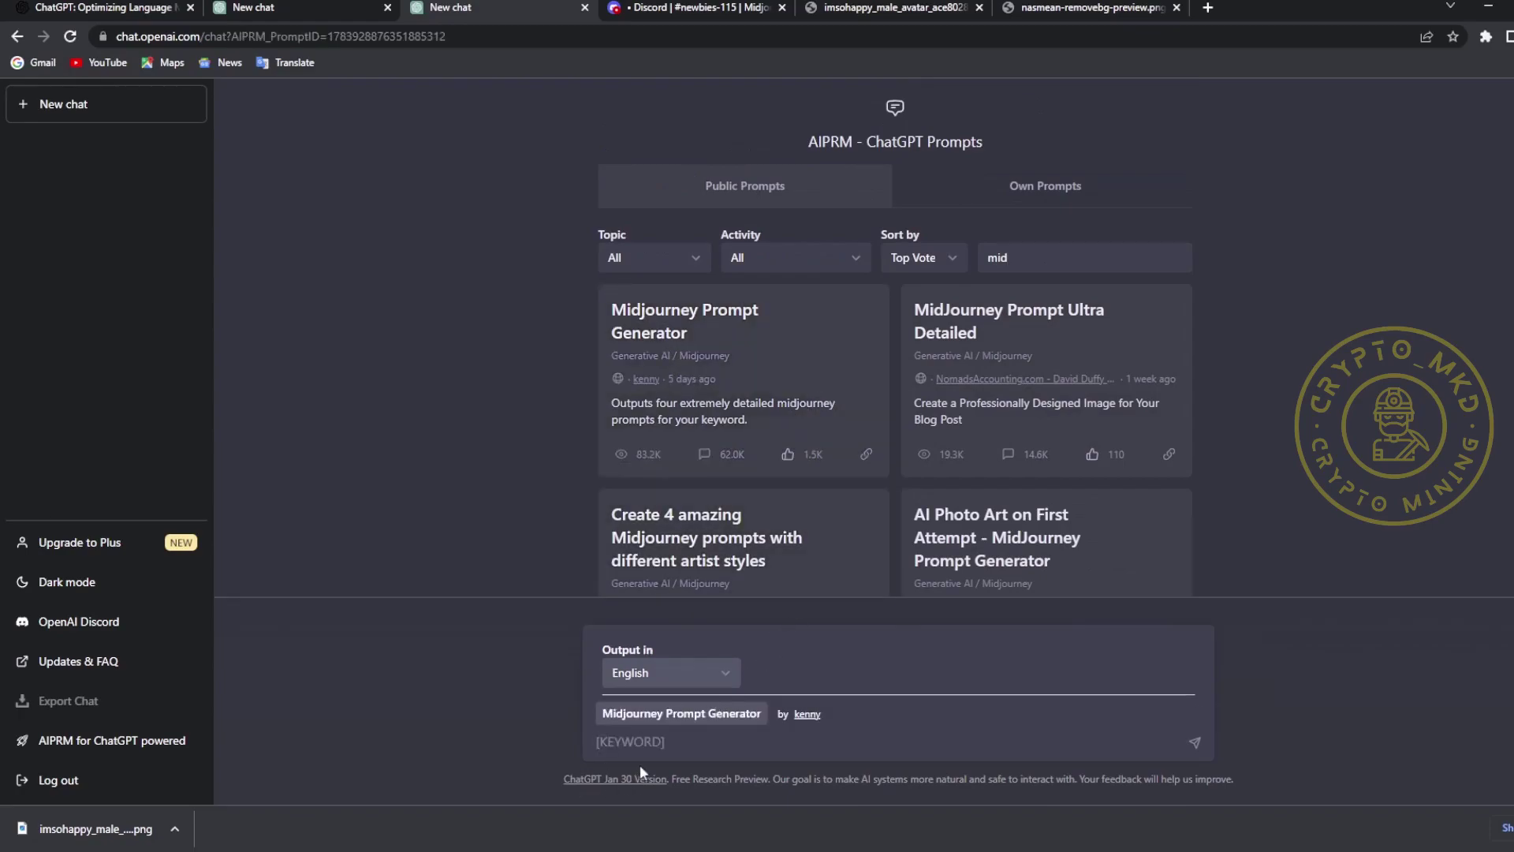
{"action": "type", "text": "male avatar"}
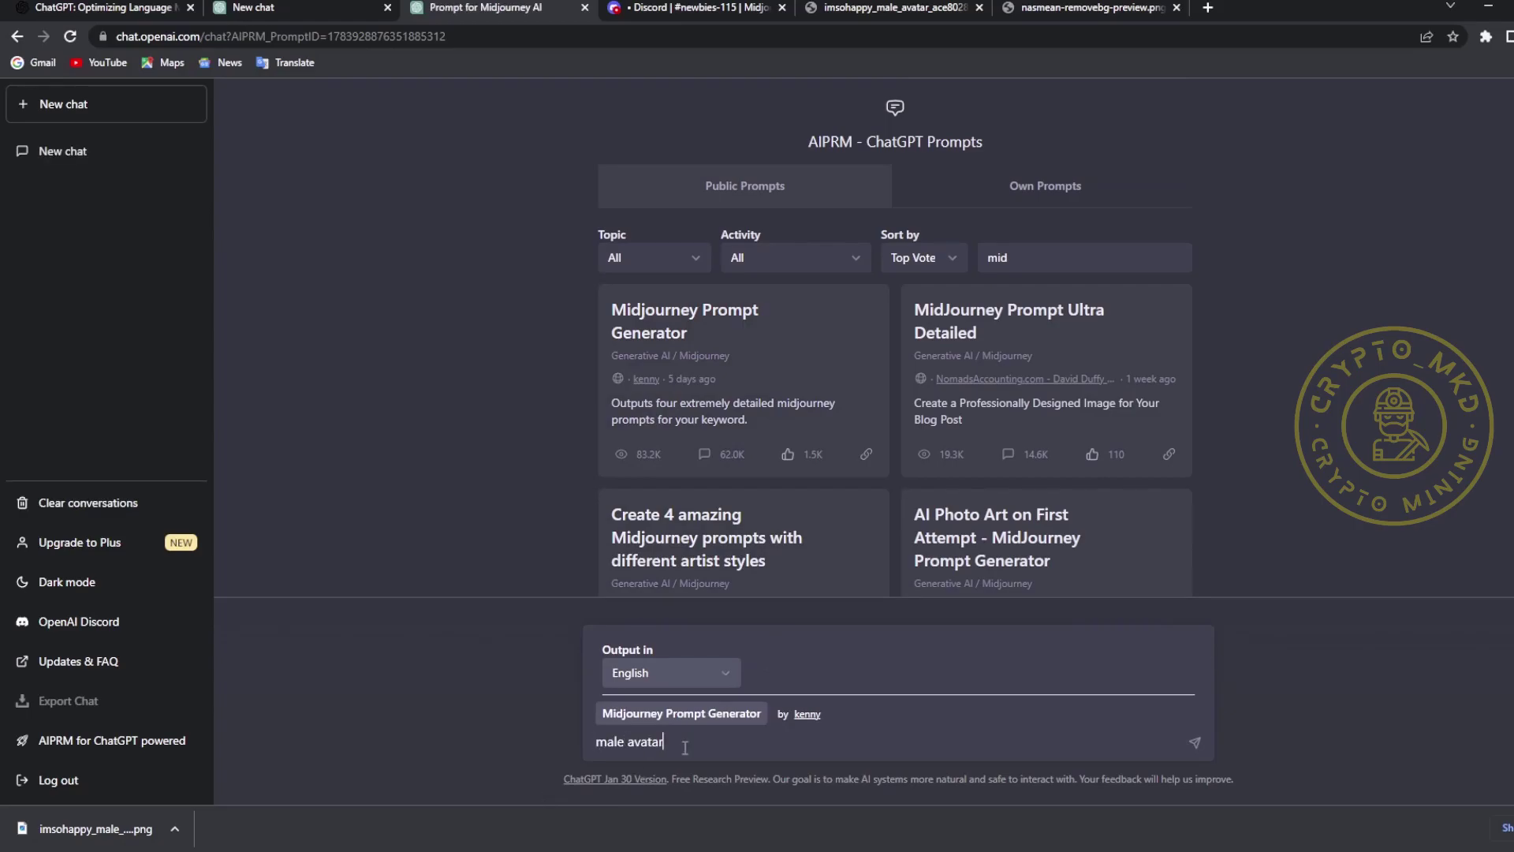
{"action": "type", "text": ", bald"}
{"action": "left_click", "coordinate": [1195, 744]}
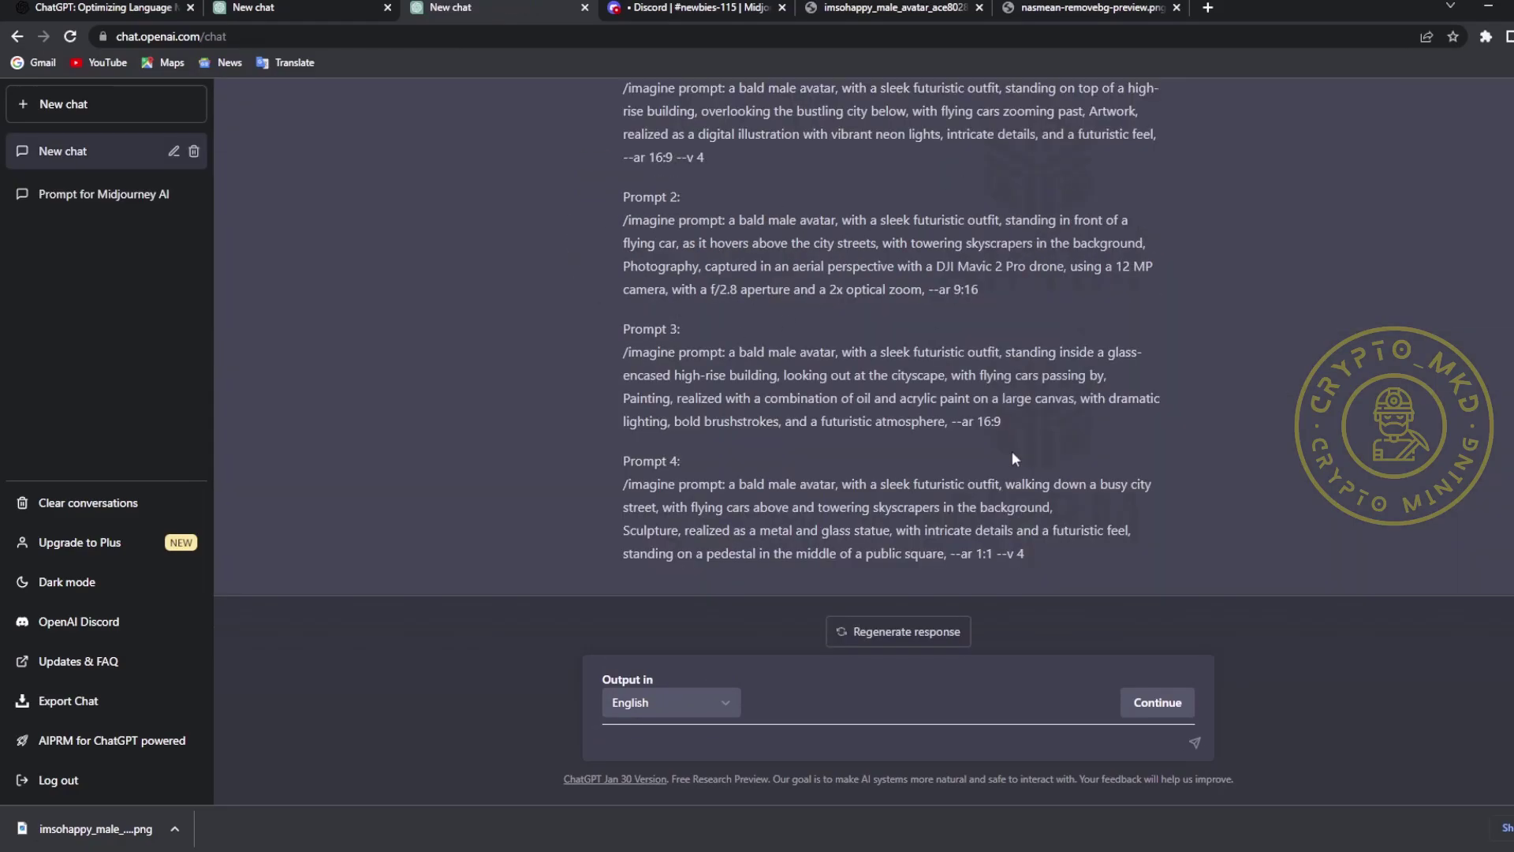
Scroll through ChatGPT's four futuristic bald-male-avatar Midjourney prompts to review them.
{"action": "scroll", "coordinate": [1014, 452], "scroll_direction": "up", "scroll_amount": 2}
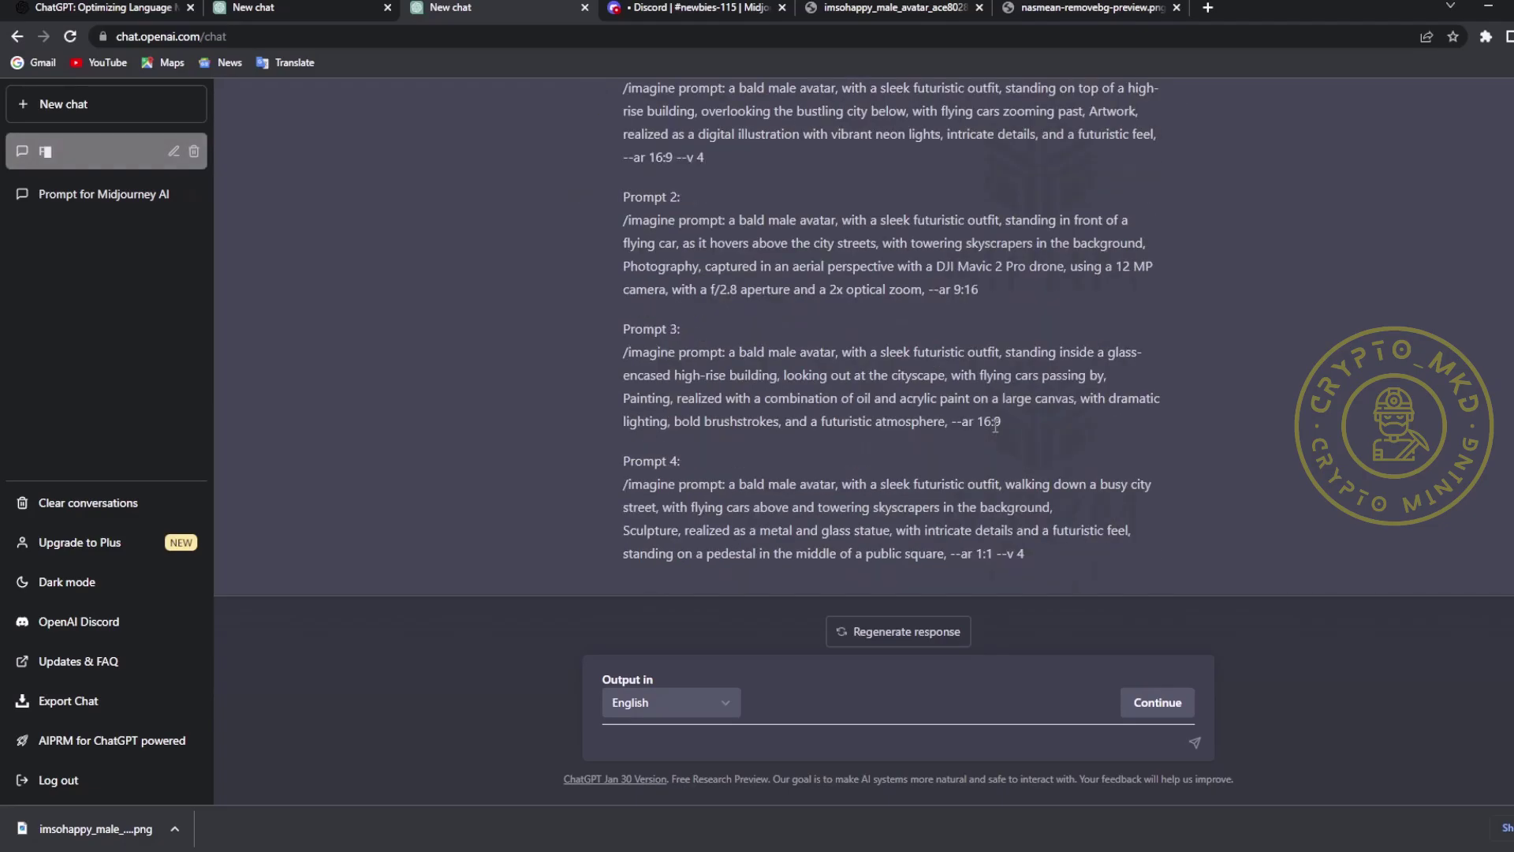
{"action": "scroll", "coordinate": [998, 430], "scroll_direction": "up", "scroll_amount": 3}
{"action": "scroll", "coordinate": [996, 426], "scroll_direction": "down", "scroll_amount": 1}
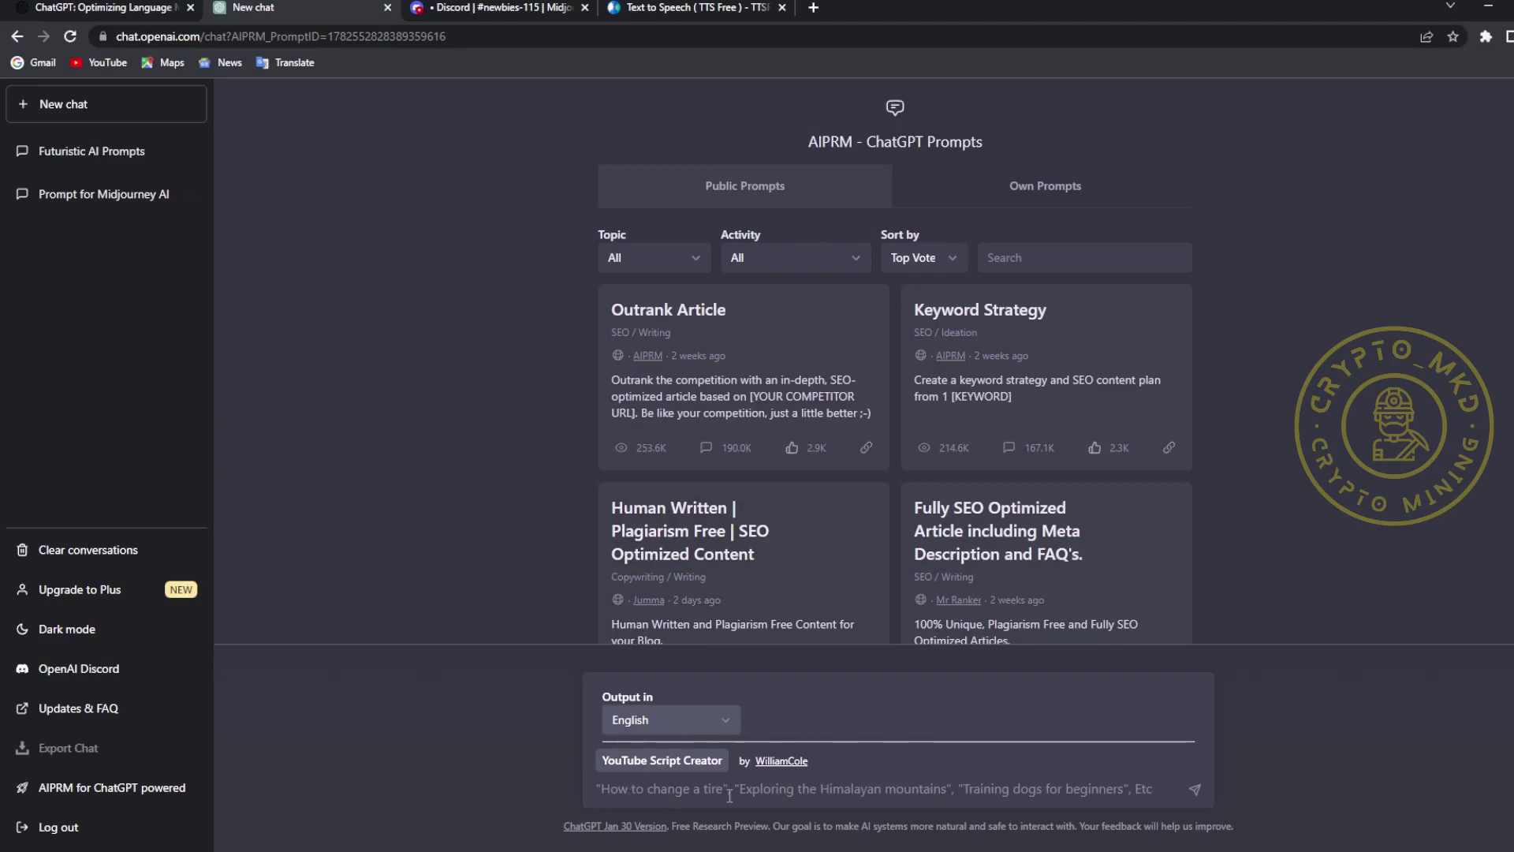
In the TTSFree tab, select Christopher as the English (United States) voice.
{"action": "left_click", "coordinate": [745, 10]}
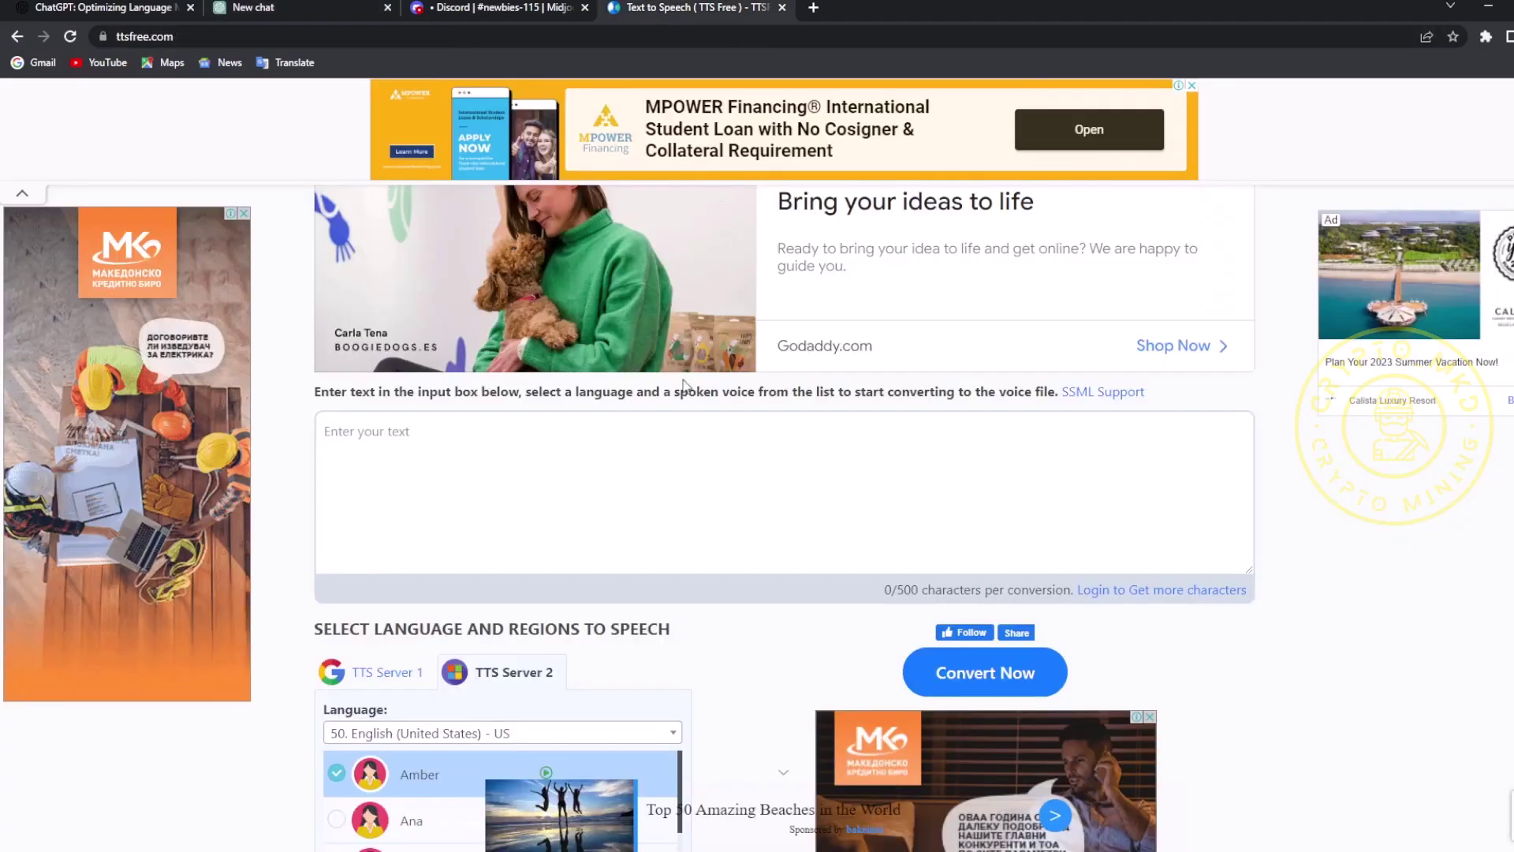
{"action": "left_click", "coordinate": [435, 444]}
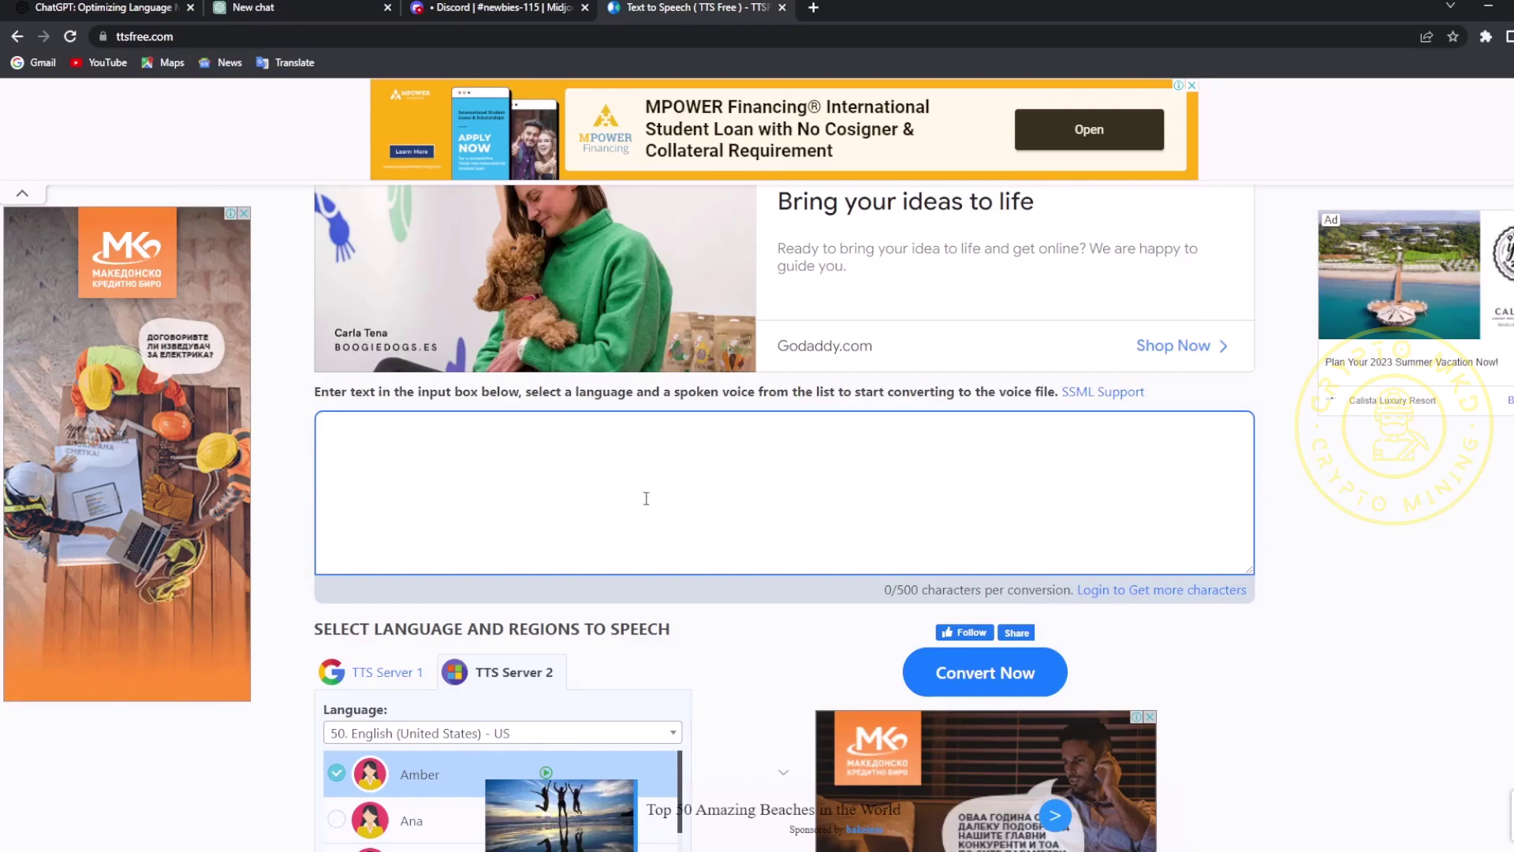
{"action": "scroll", "coordinate": [646, 498], "scroll_direction": "down", "scroll_amount": 3}
{"action": "scroll", "coordinate": [551, 631], "scroll_direction": "down", "scroll_amount": 1}
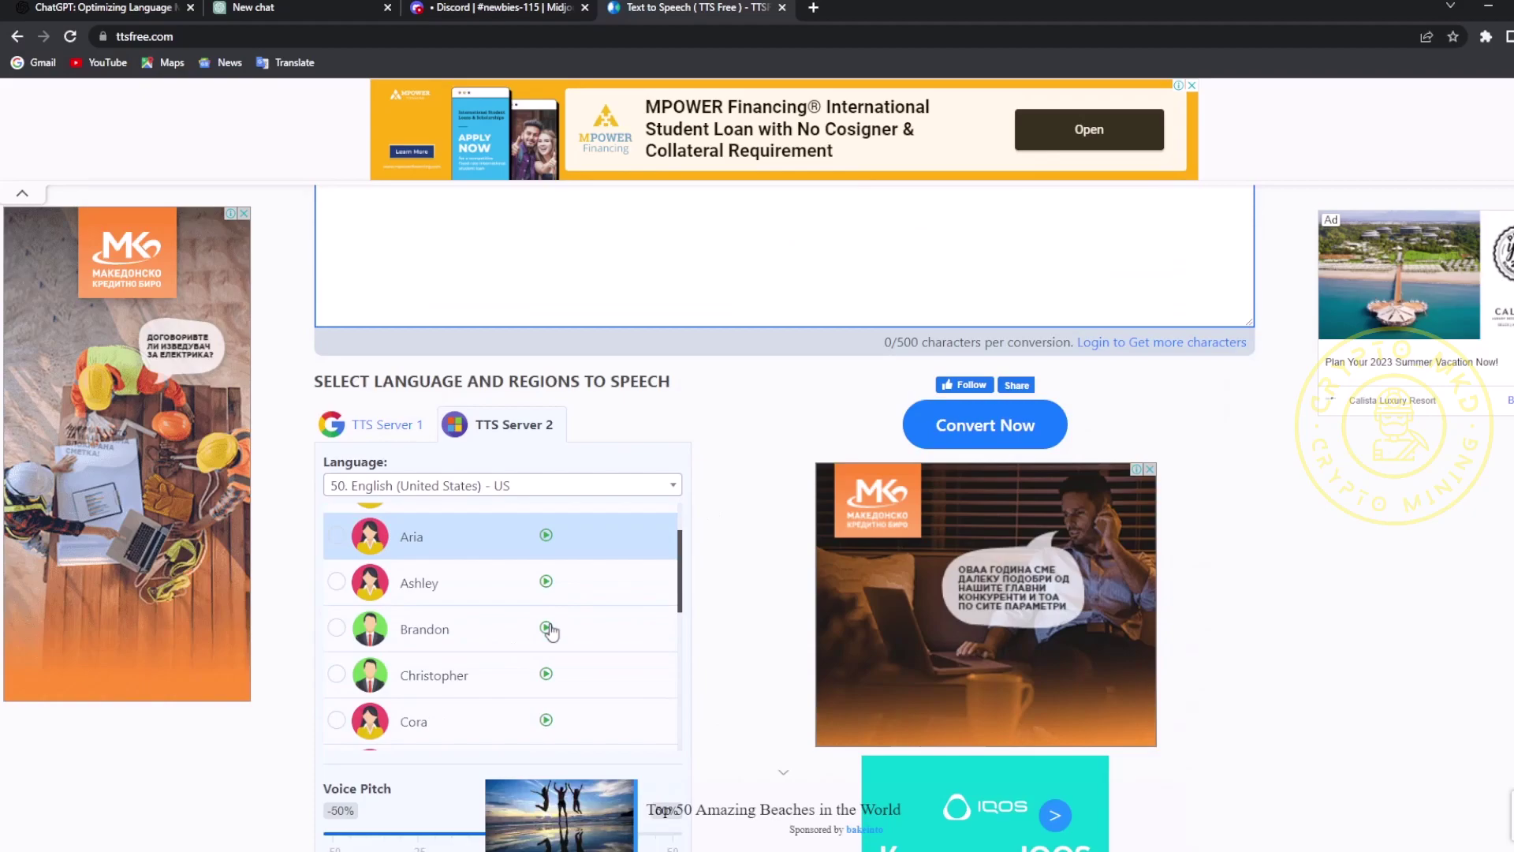
{"action": "left_click", "coordinate": [337, 674]}
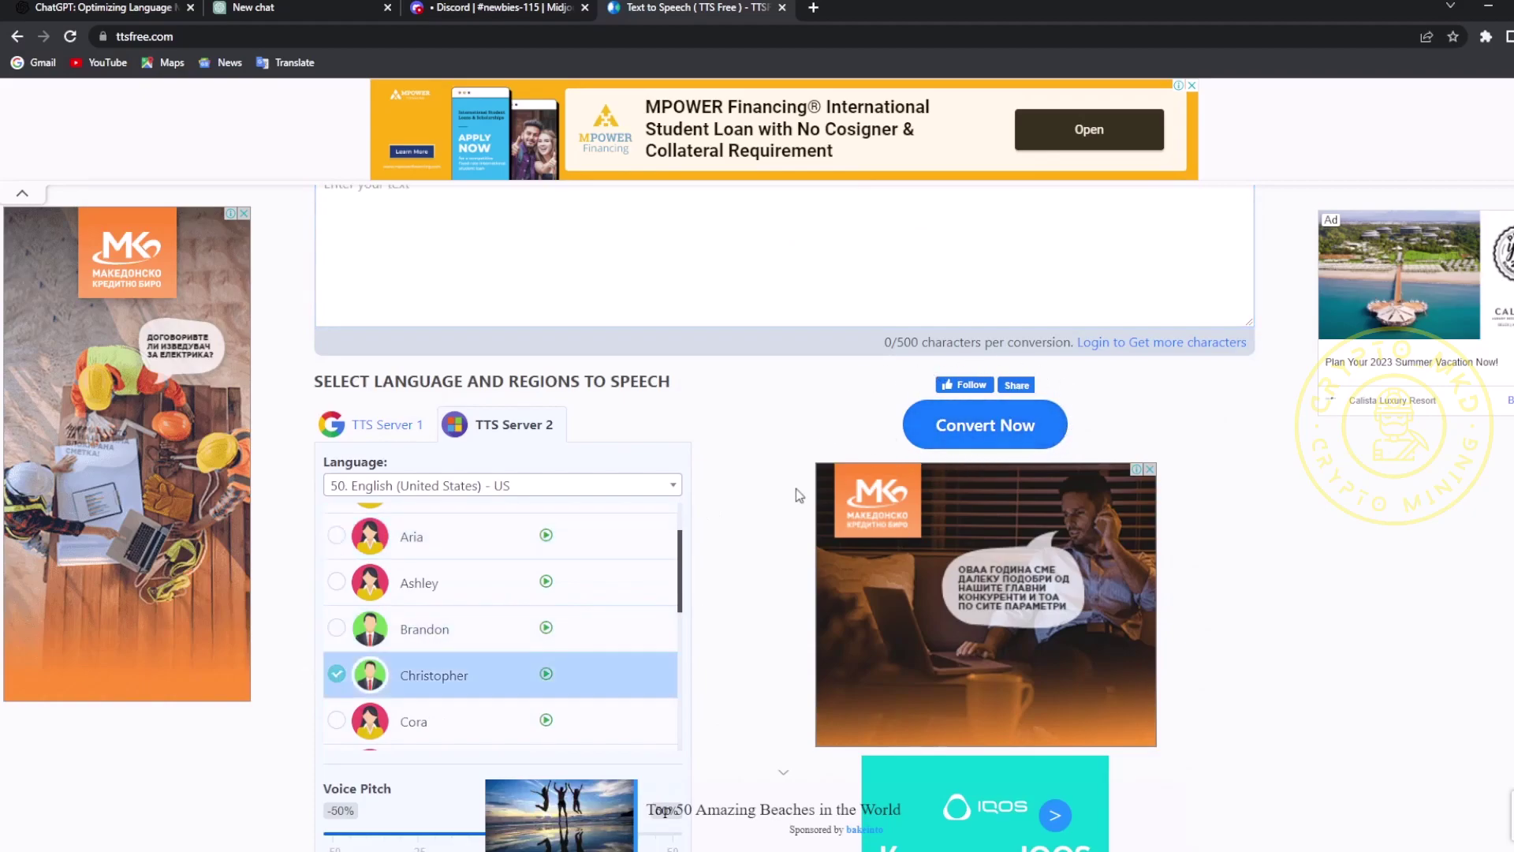
{"action": "scroll", "coordinate": [797, 489], "scroll_direction": "down", "scroll_amount": 3}
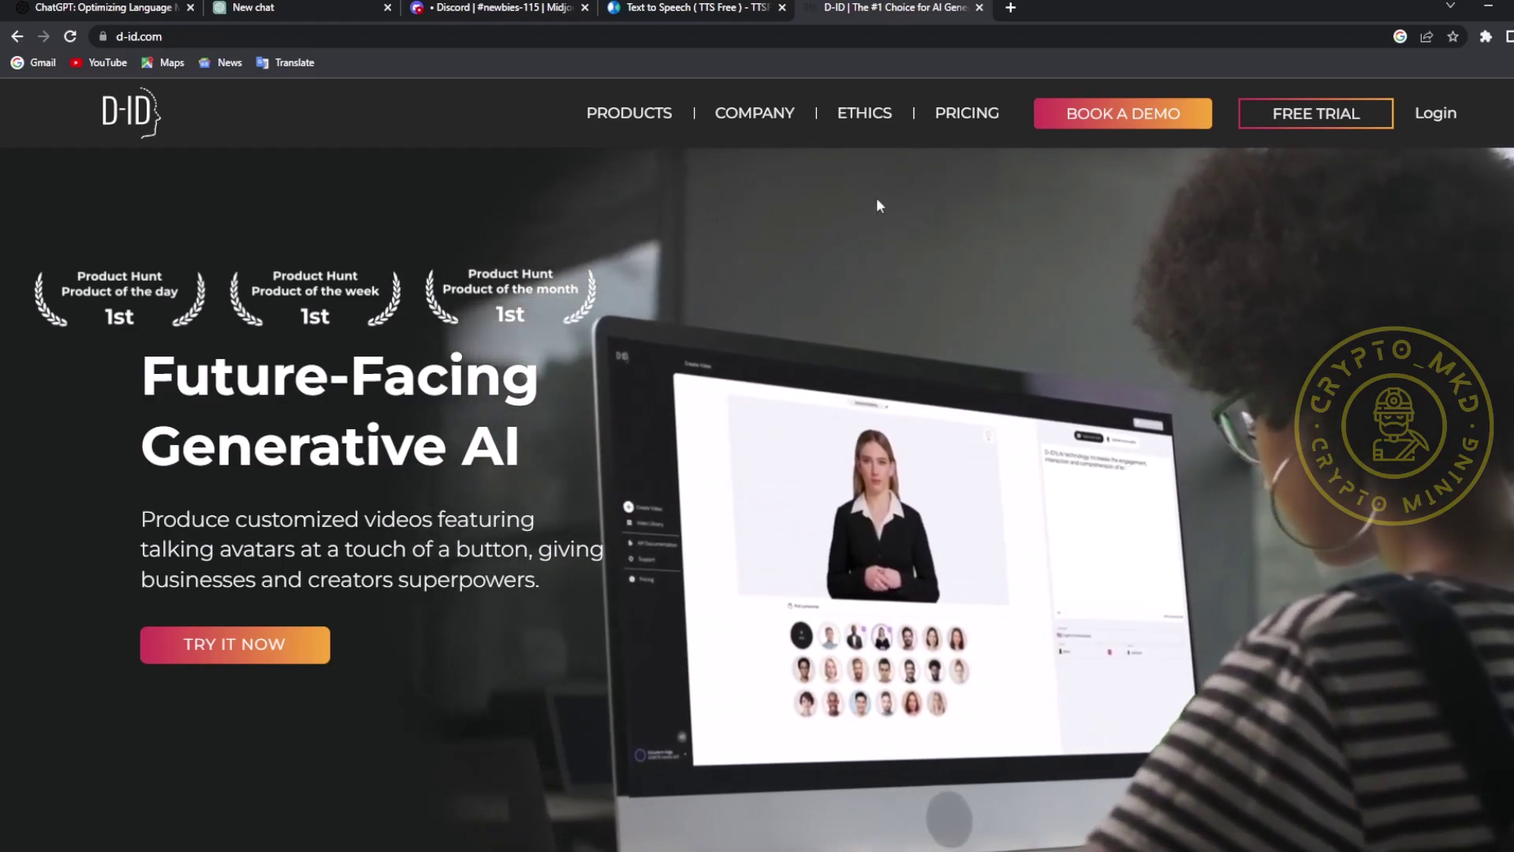
Open D-ID's pricing page and highlight the Lite plan's 10 min / month allowance.
{"action": "left_click", "coordinate": [956, 115]}
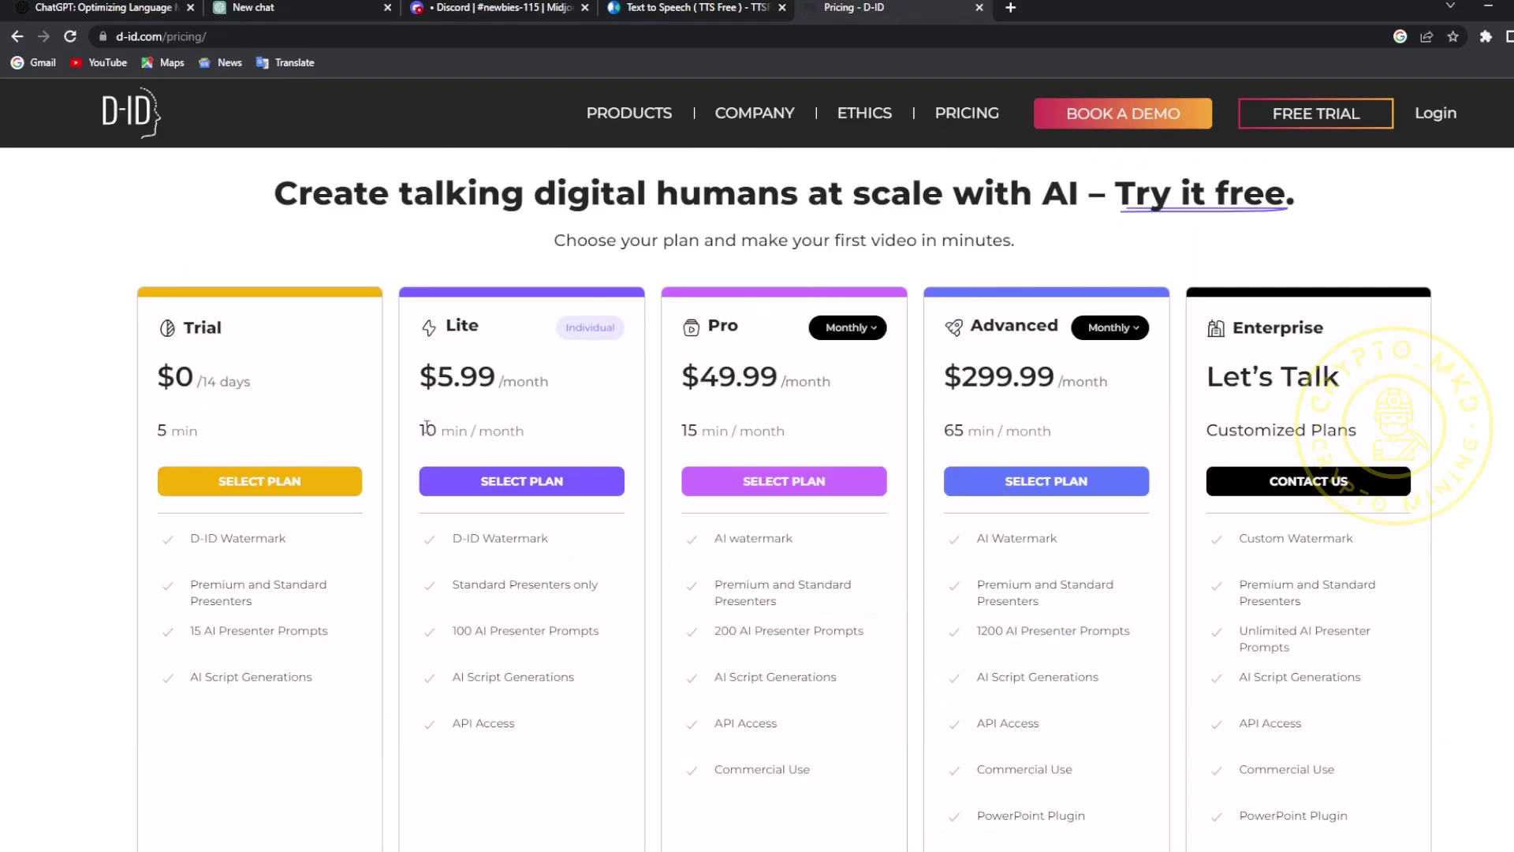
{"action": "left_click_drag", "start_coordinate": [421, 430], "coordinate": [534, 434]}
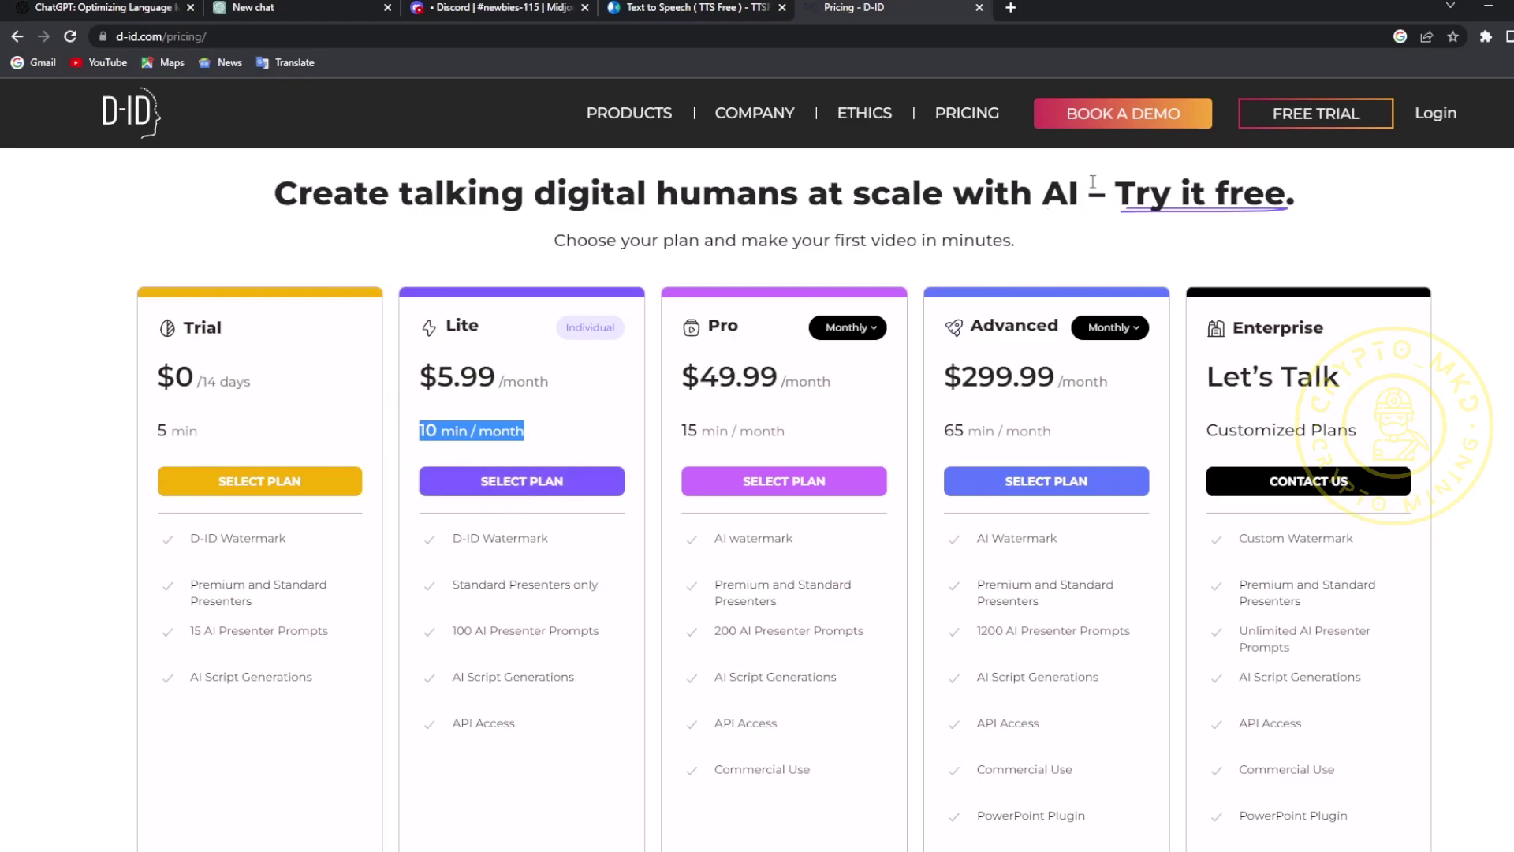
Start the D-ID free trial and sign up with a Google account, accepting the terms.
{"action": "left_click", "coordinate": [1299, 112]}
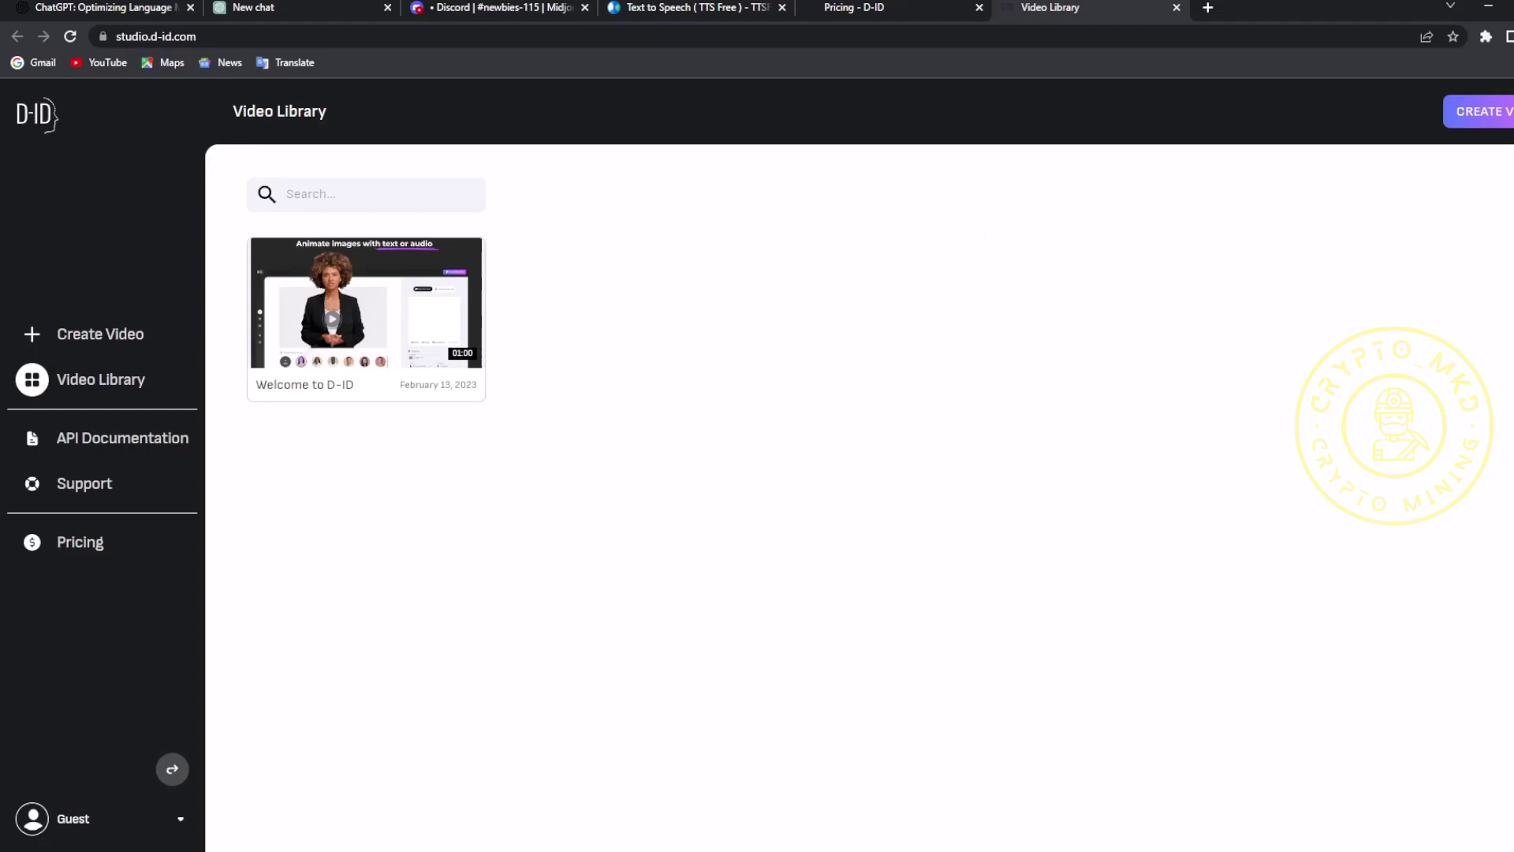
{"action": "left_click", "coordinate": [79, 829]}
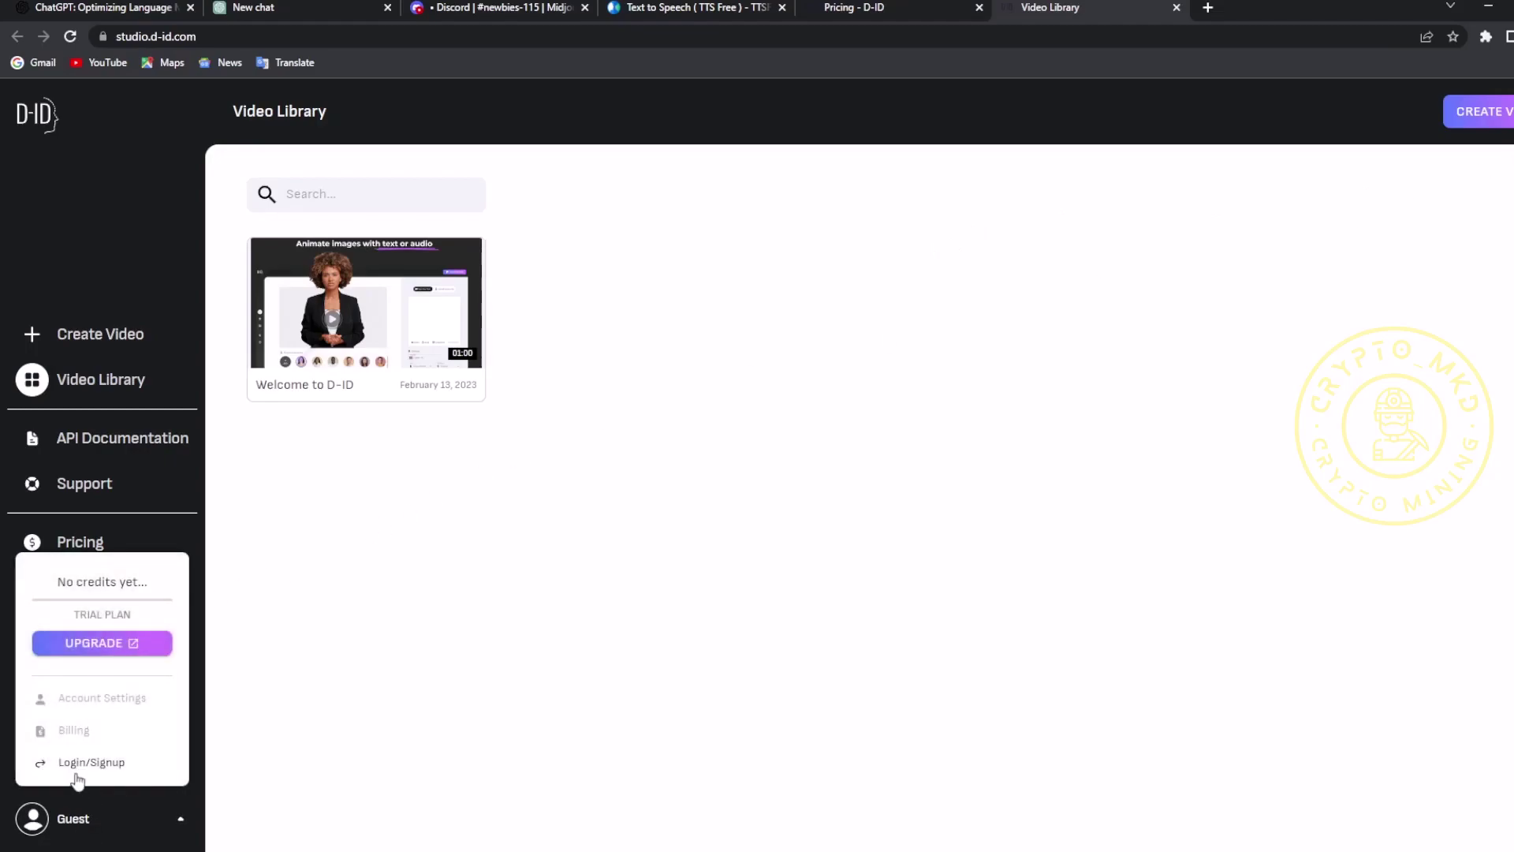
{"action": "left_click", "coordinate": [113, 765]}
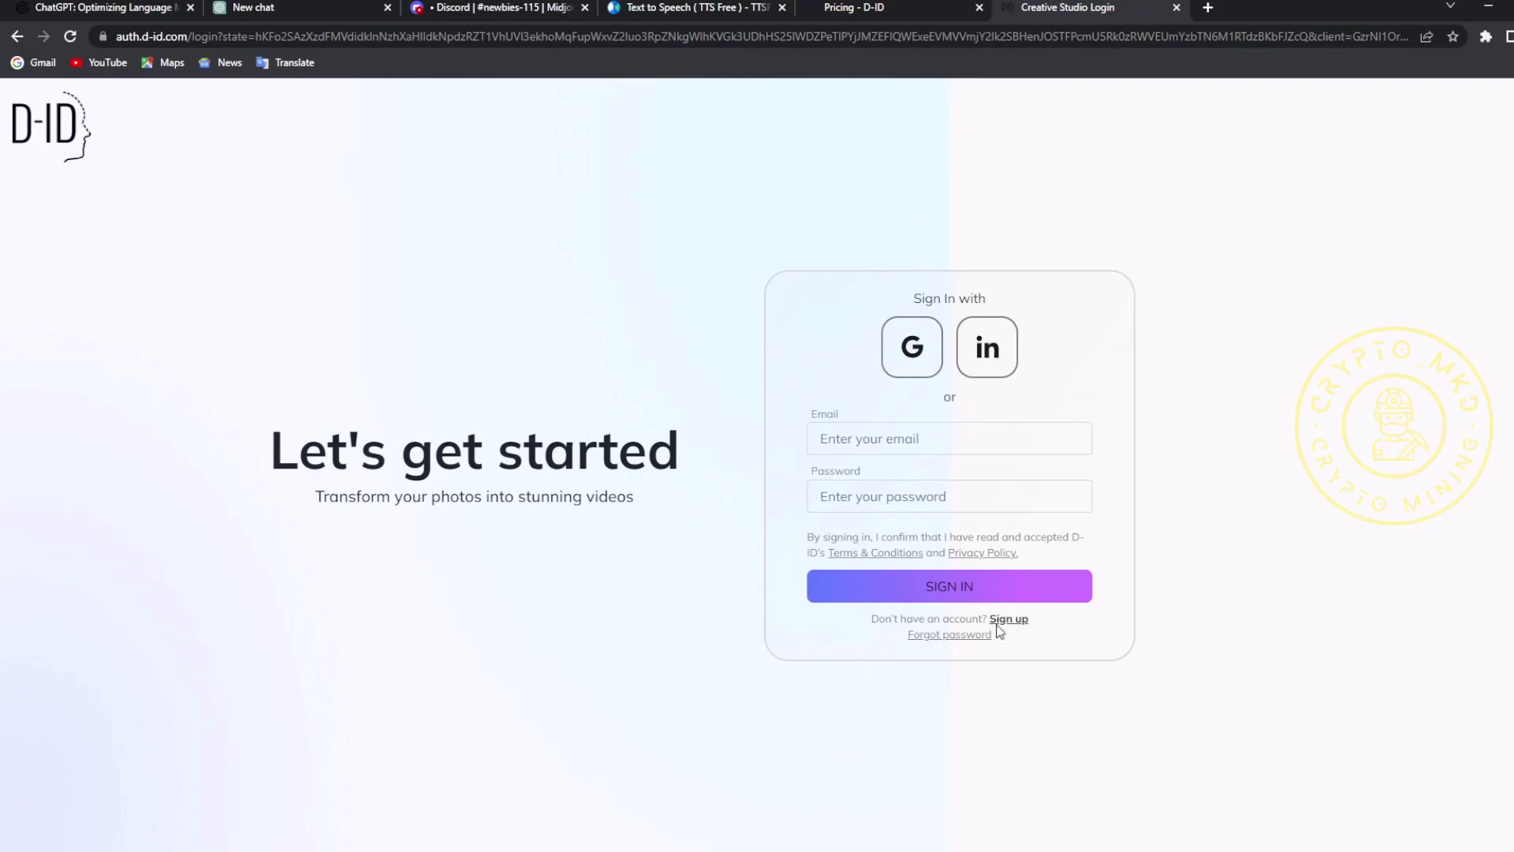
{"action": "left_click", "coordinate": [1009, 620]}
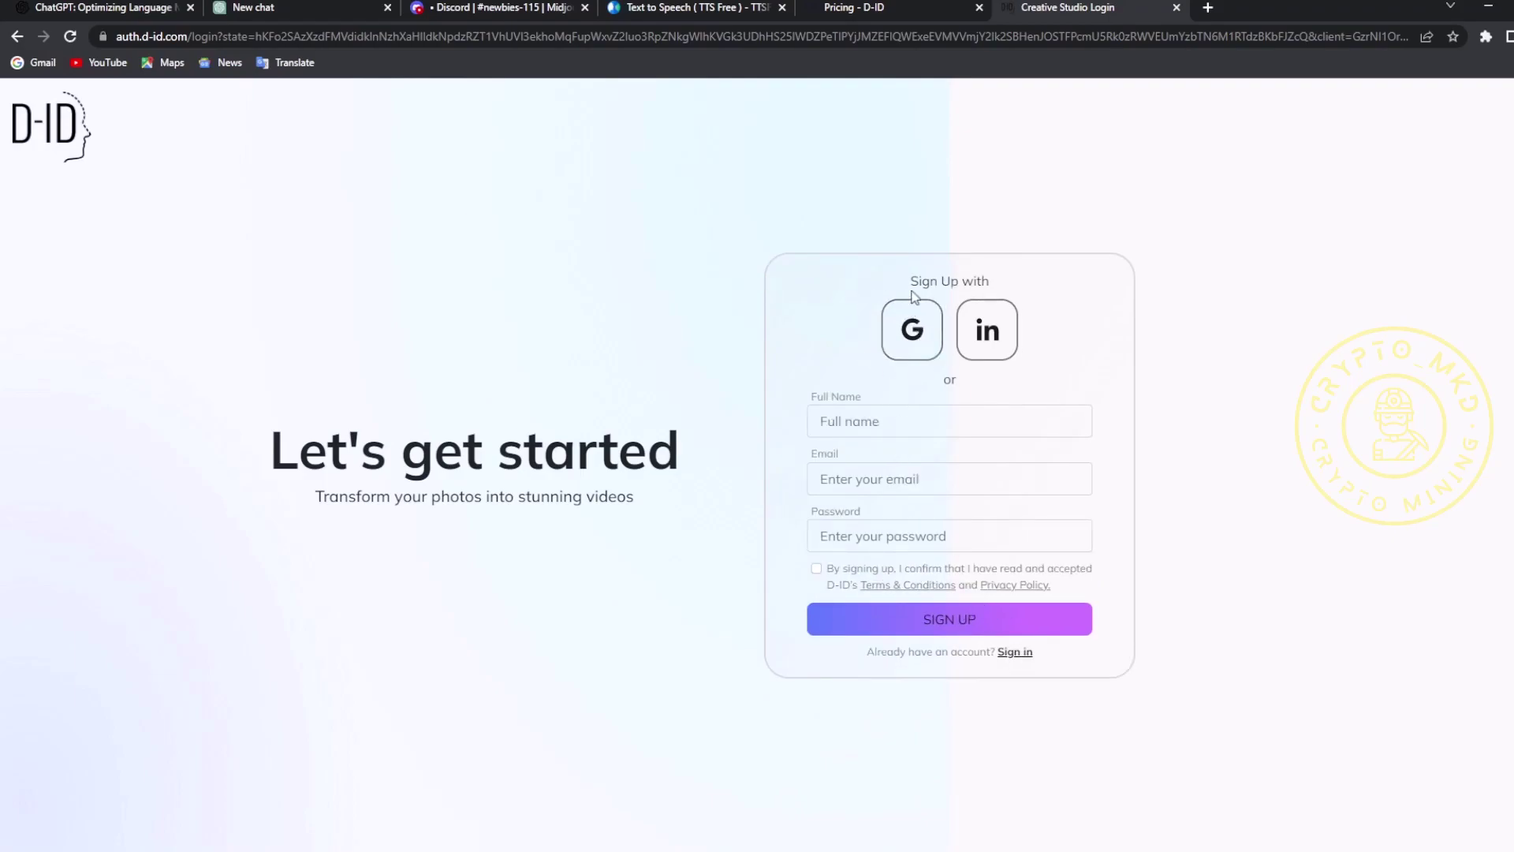
{"action": "left_click", "coordinate": [817, 568]}
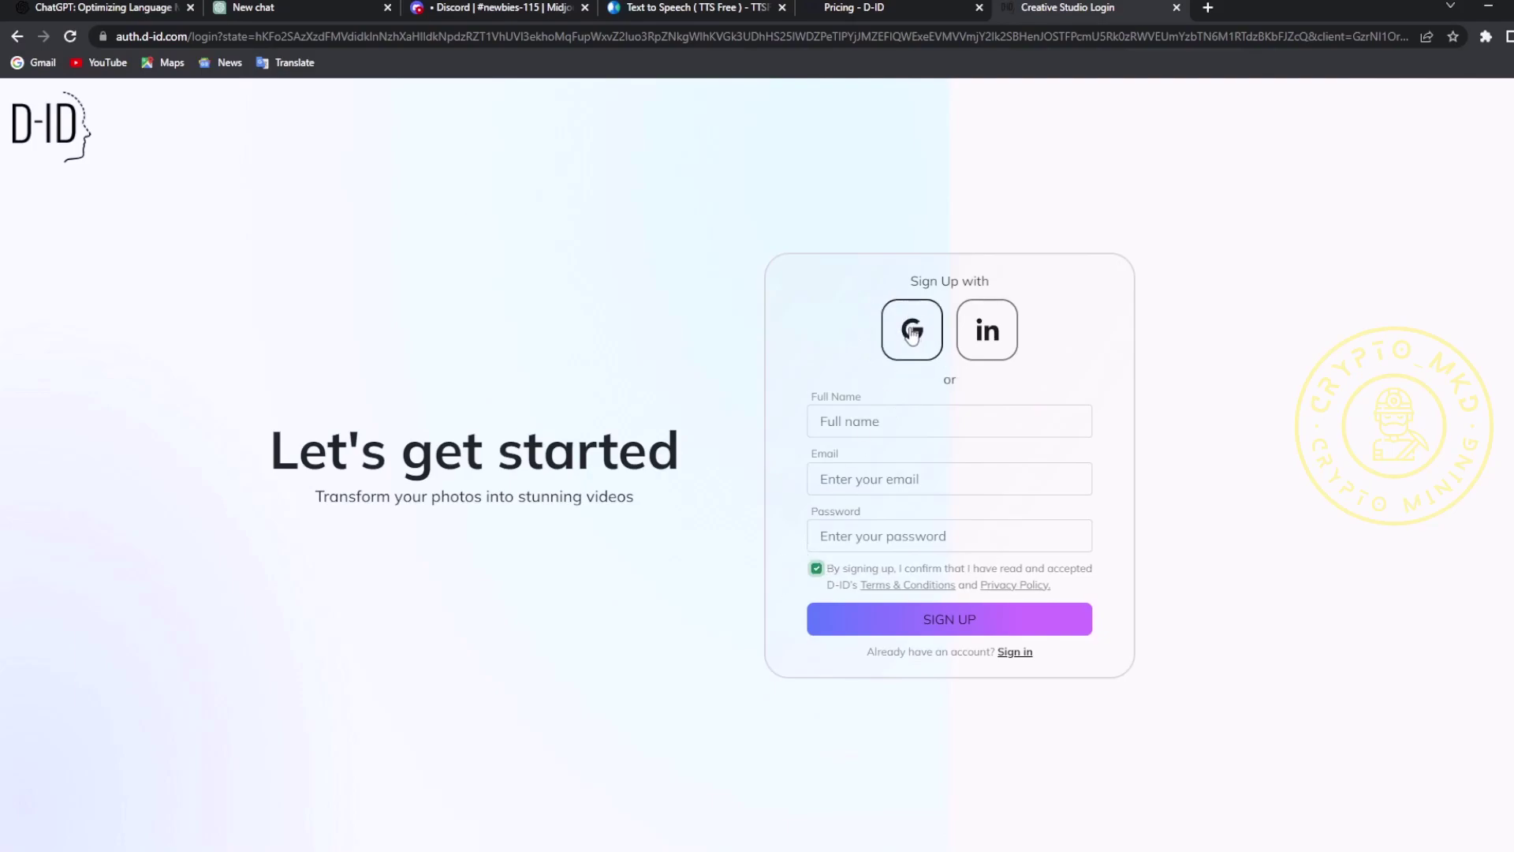
{"action": "left_click", "coordinate": [912, 331]}
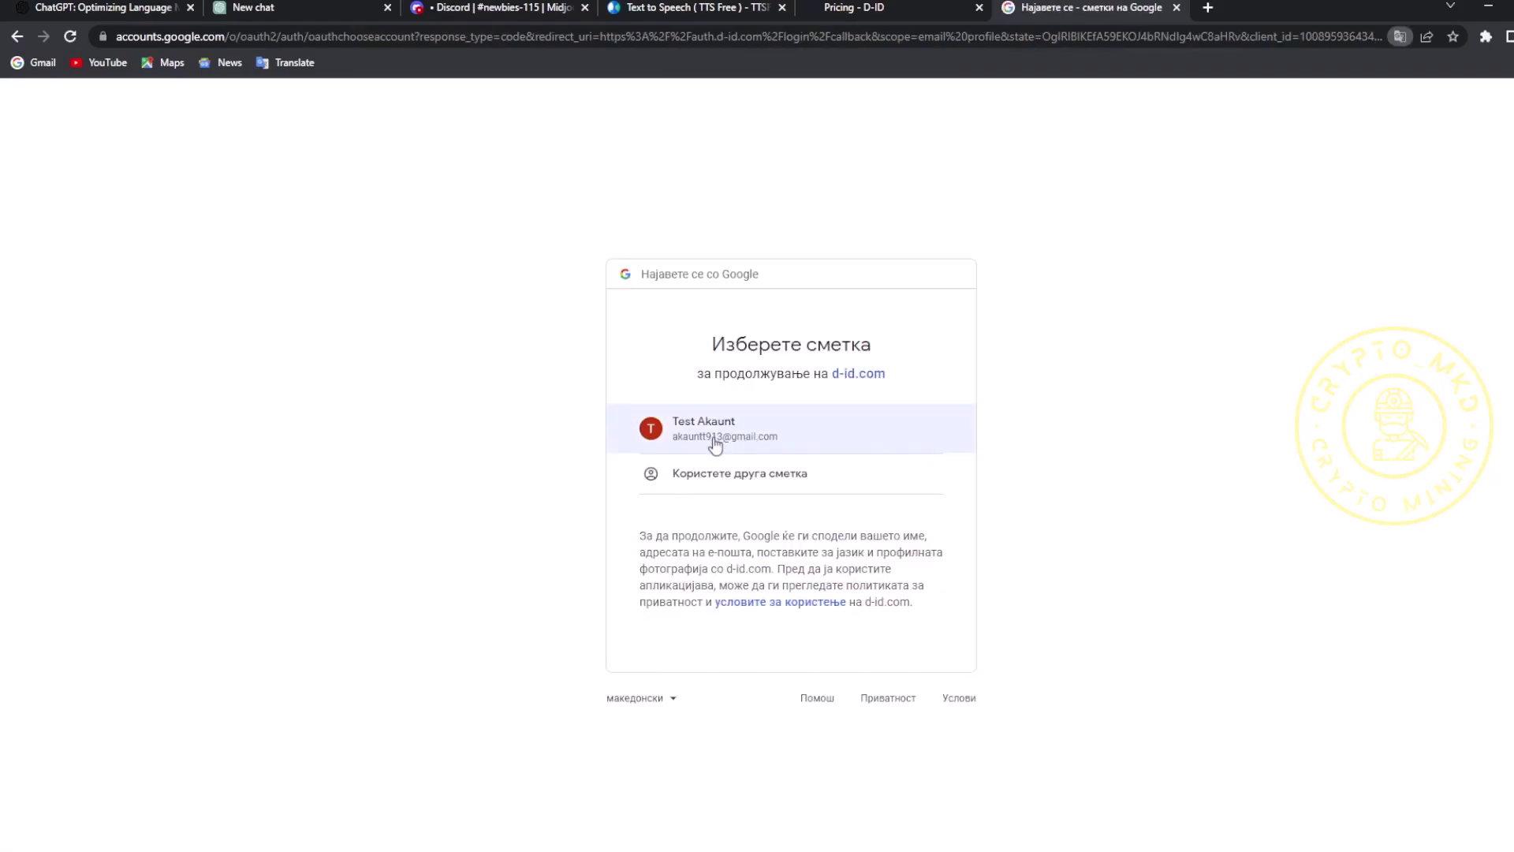
{"action": "left_click", "coordinate": [714, 440]}
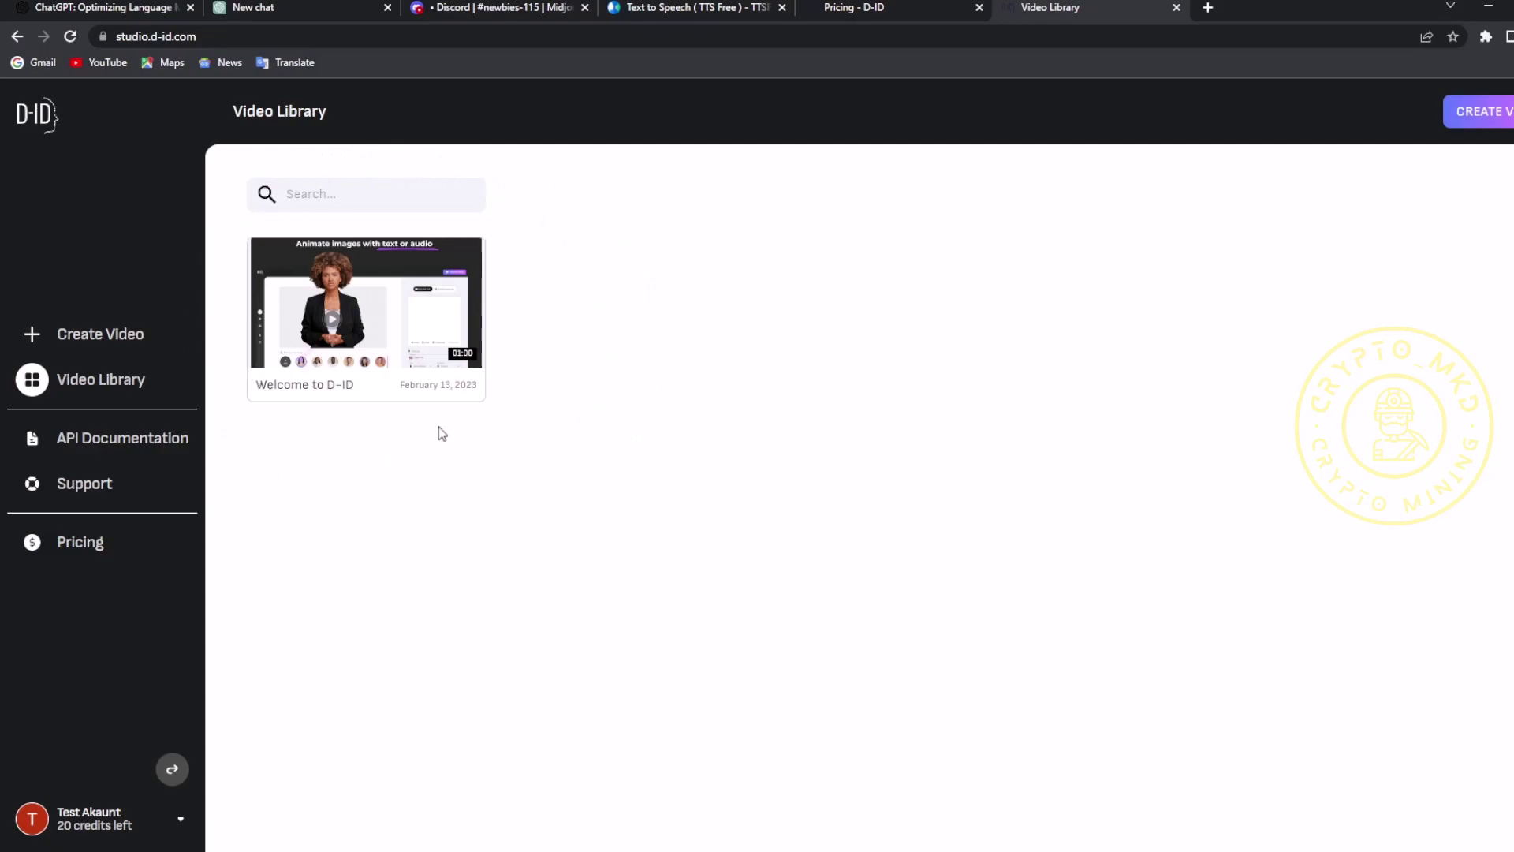
Create a new video with the bearded man as presenter, set to use uploaded voice audio.
{"action": "left_click", "coordinate": [111, 340]}
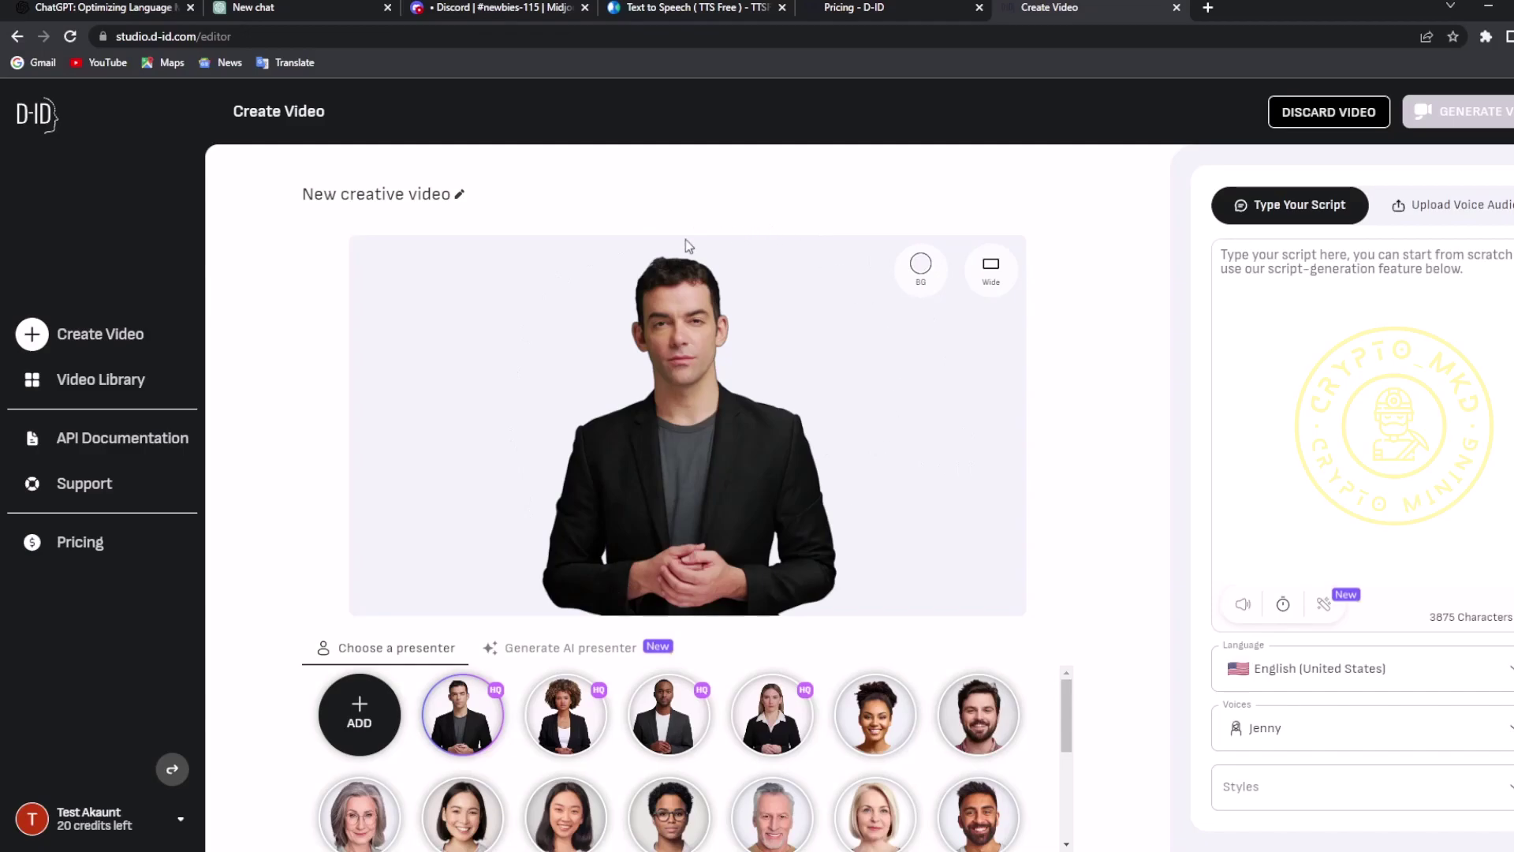
{"action": "scroll", "coordinate": [986, 741], "scroll_direction": "down", "scroll_amount": 2}
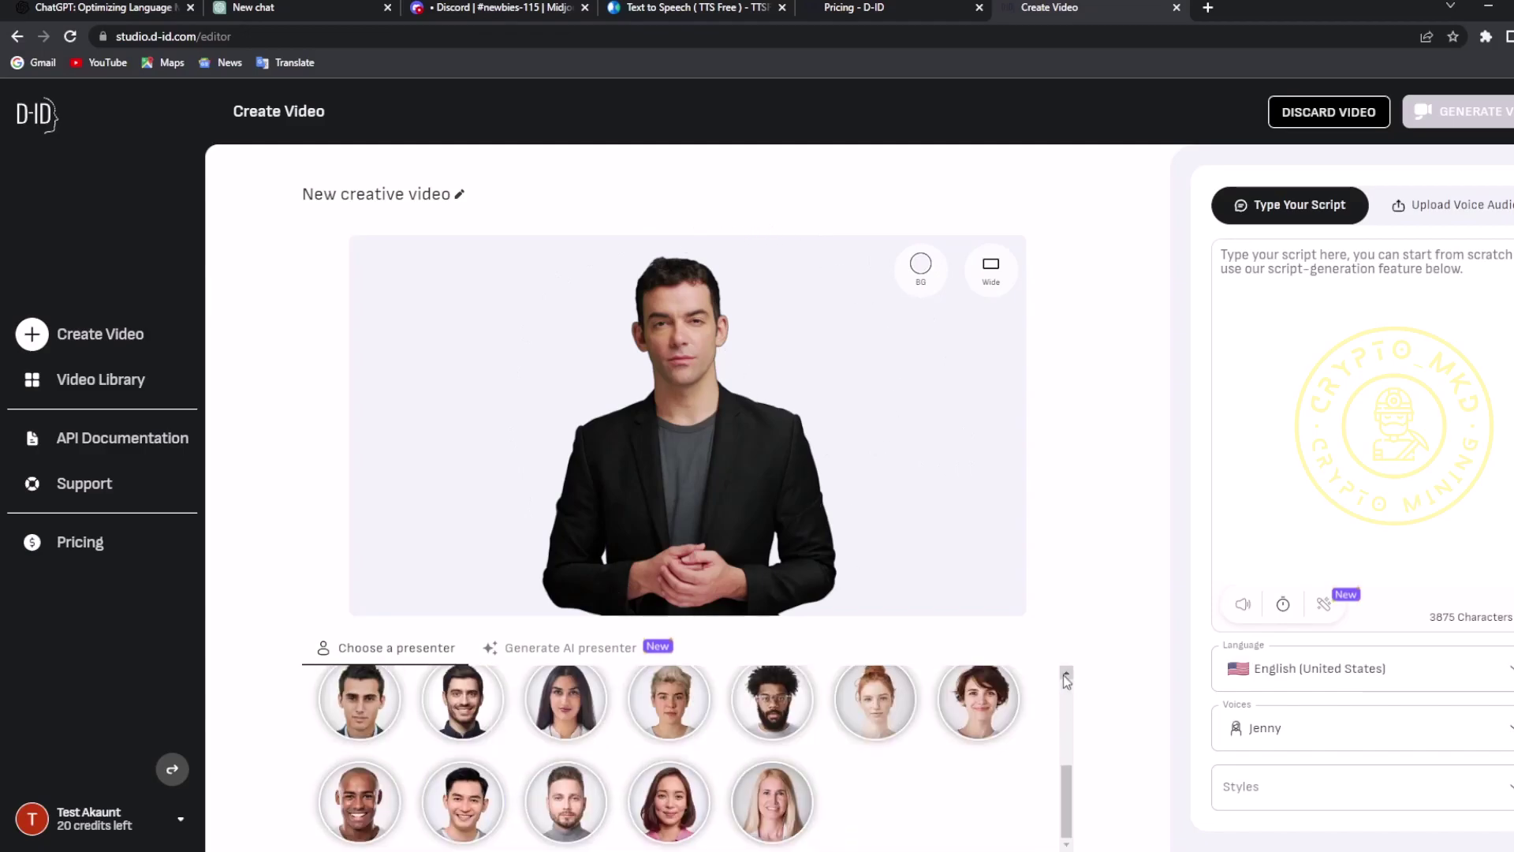
{"action": "scroll", "coordinate": [1002, 743], "scroll_direction": "up", "scroll_amount": 2}
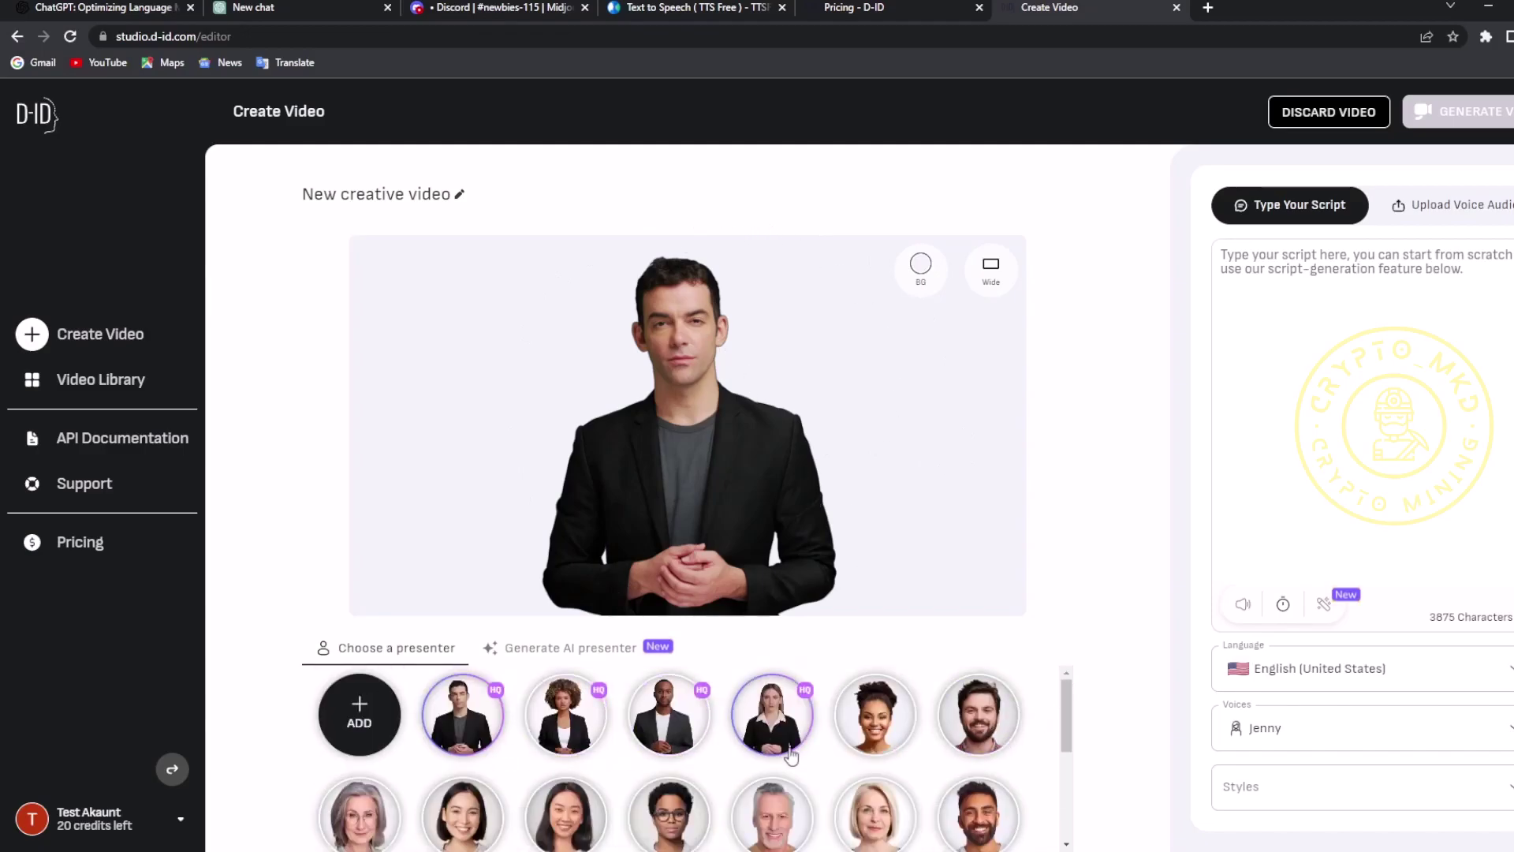
{"action": "scroll", "coordinate": [848, 746], "scroll_direction": "down", "scroll_amount": 3}
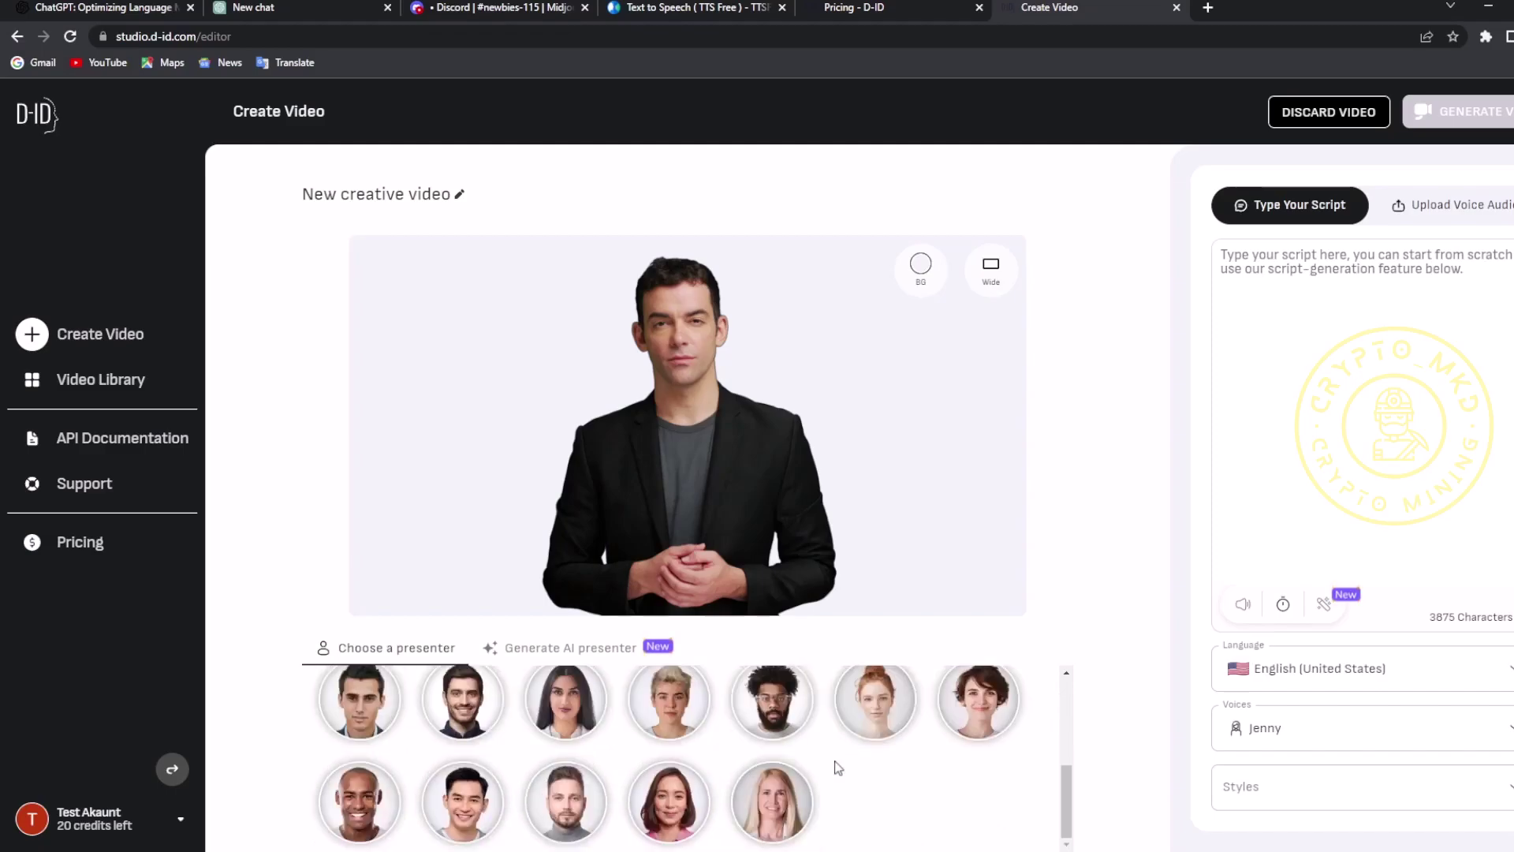
{"action": "scroll", "coordinate": [840, 757], "scroll_direction": "up", "scroll_amount": 3}
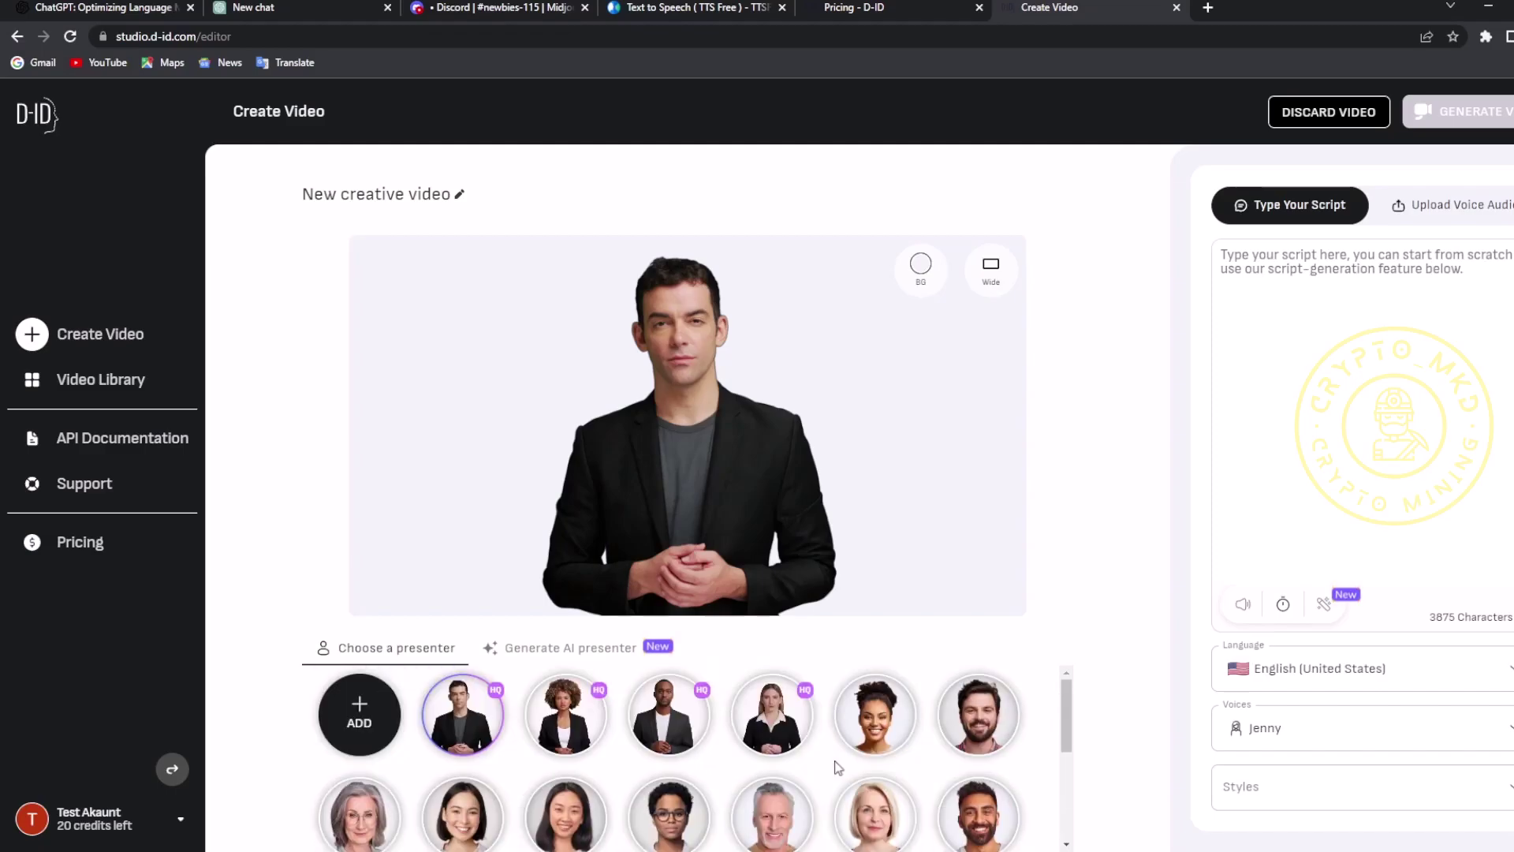
{"action": "left_click", "coordinate": [749, 721]}
{"action": "left_click", "coordinate": [891, 721]}
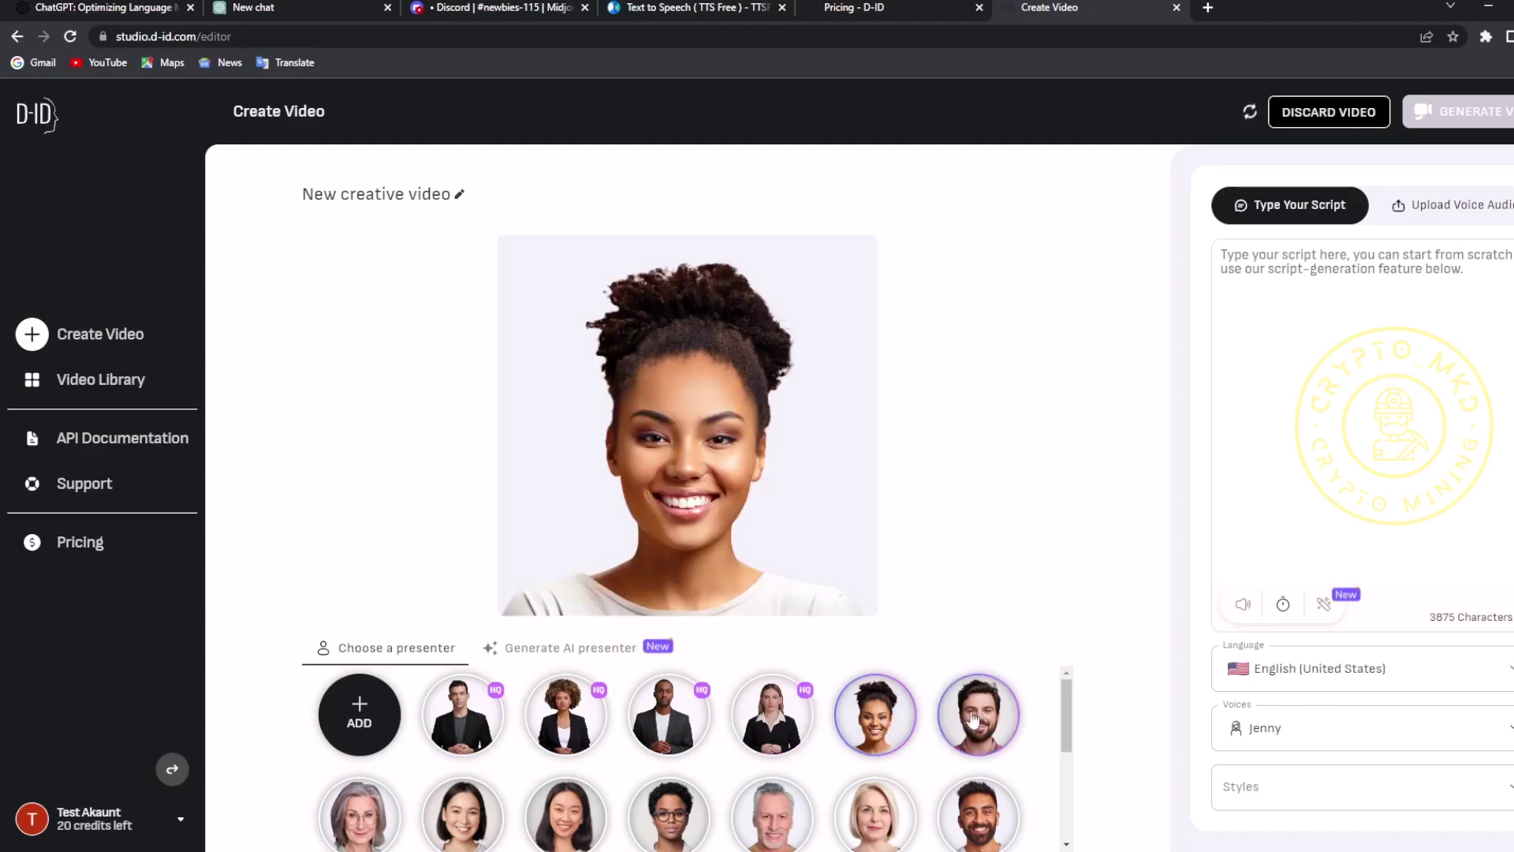
{"action": "left_click", "coordinate": [974, 719]}
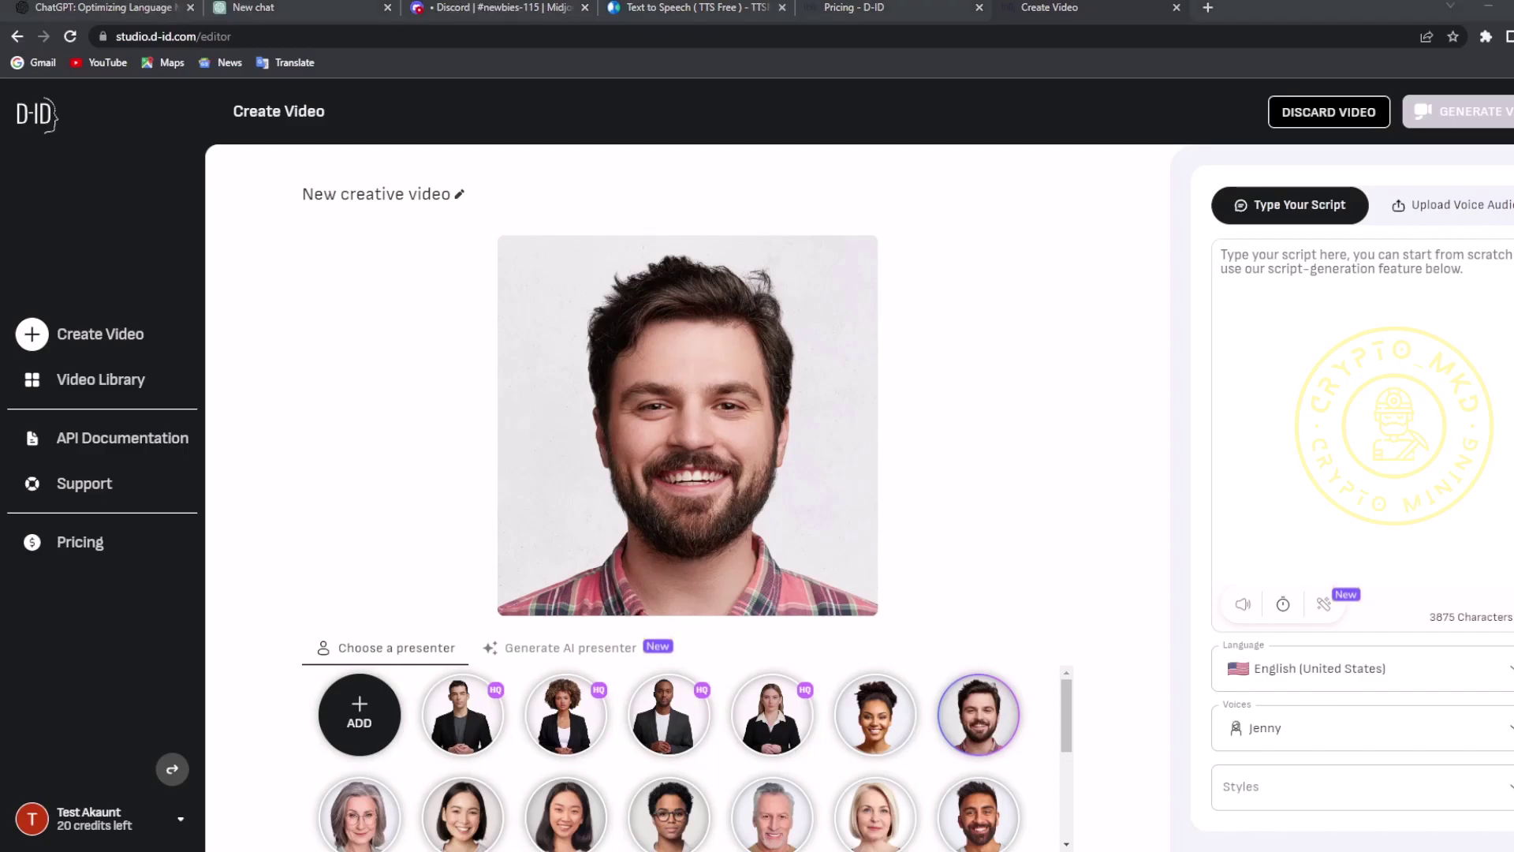
{"action": "left_click", "coordinate": [1444, 204]}
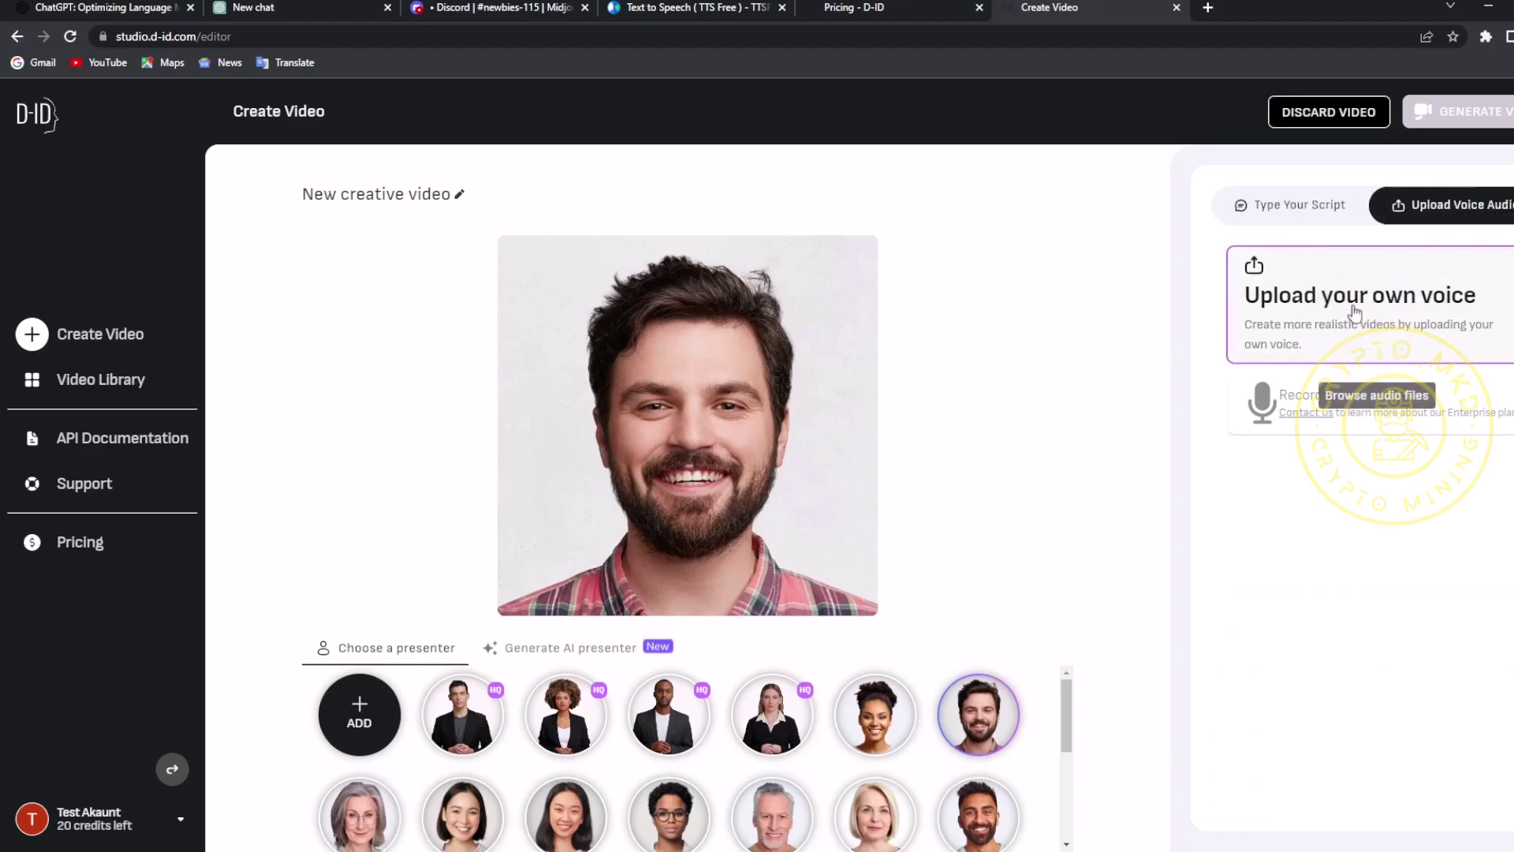
Upload the bald hooded-man photo as presenter and the MP3 voice file, then choose Generate Video.
{"action": "left_click", "coordinate": [359, 714]}
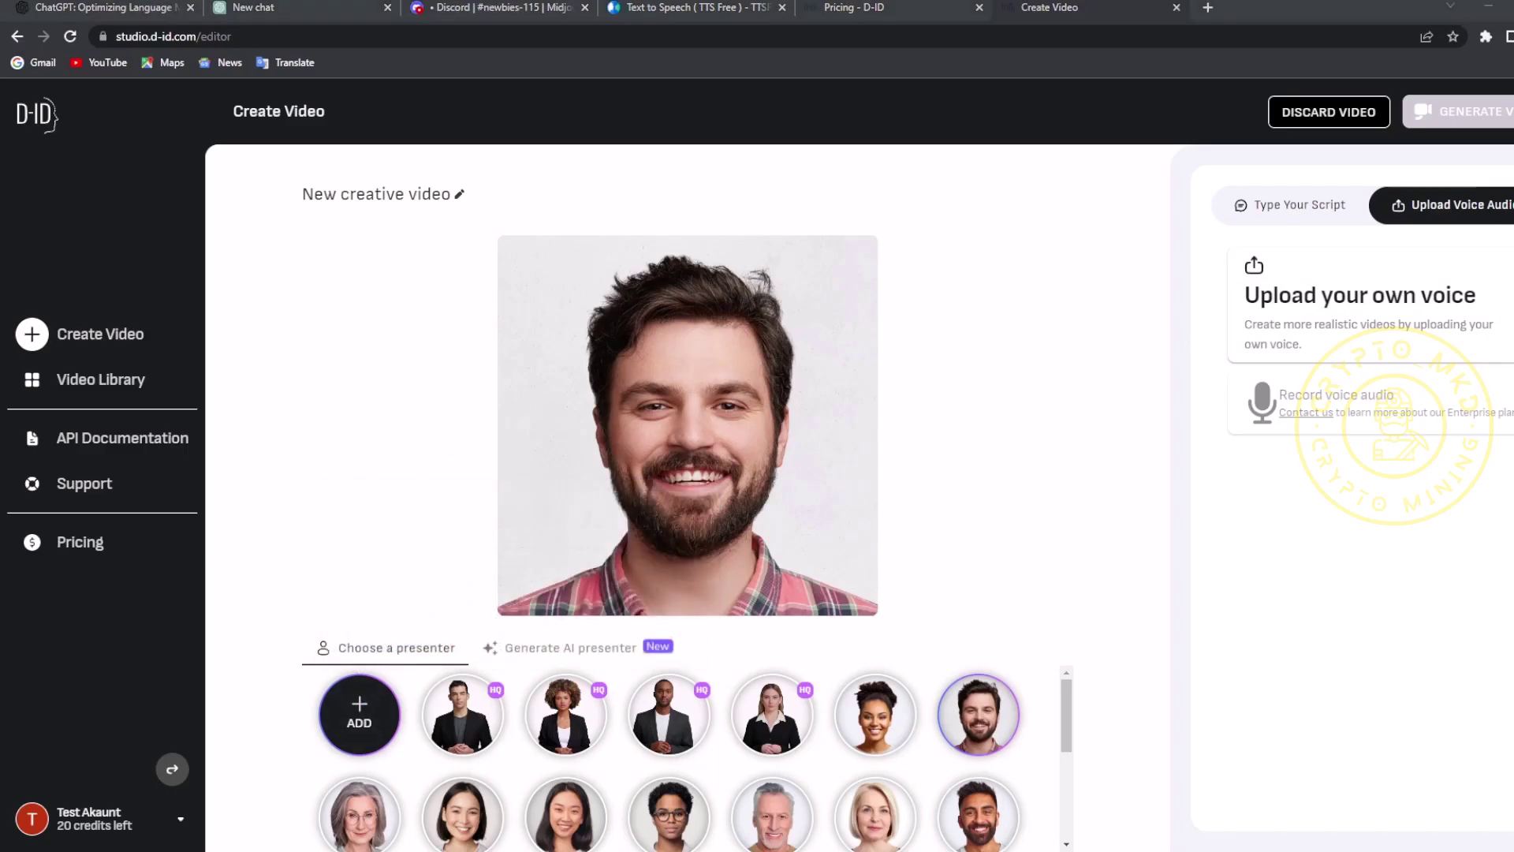
{"action": "key", "text": "Return"}
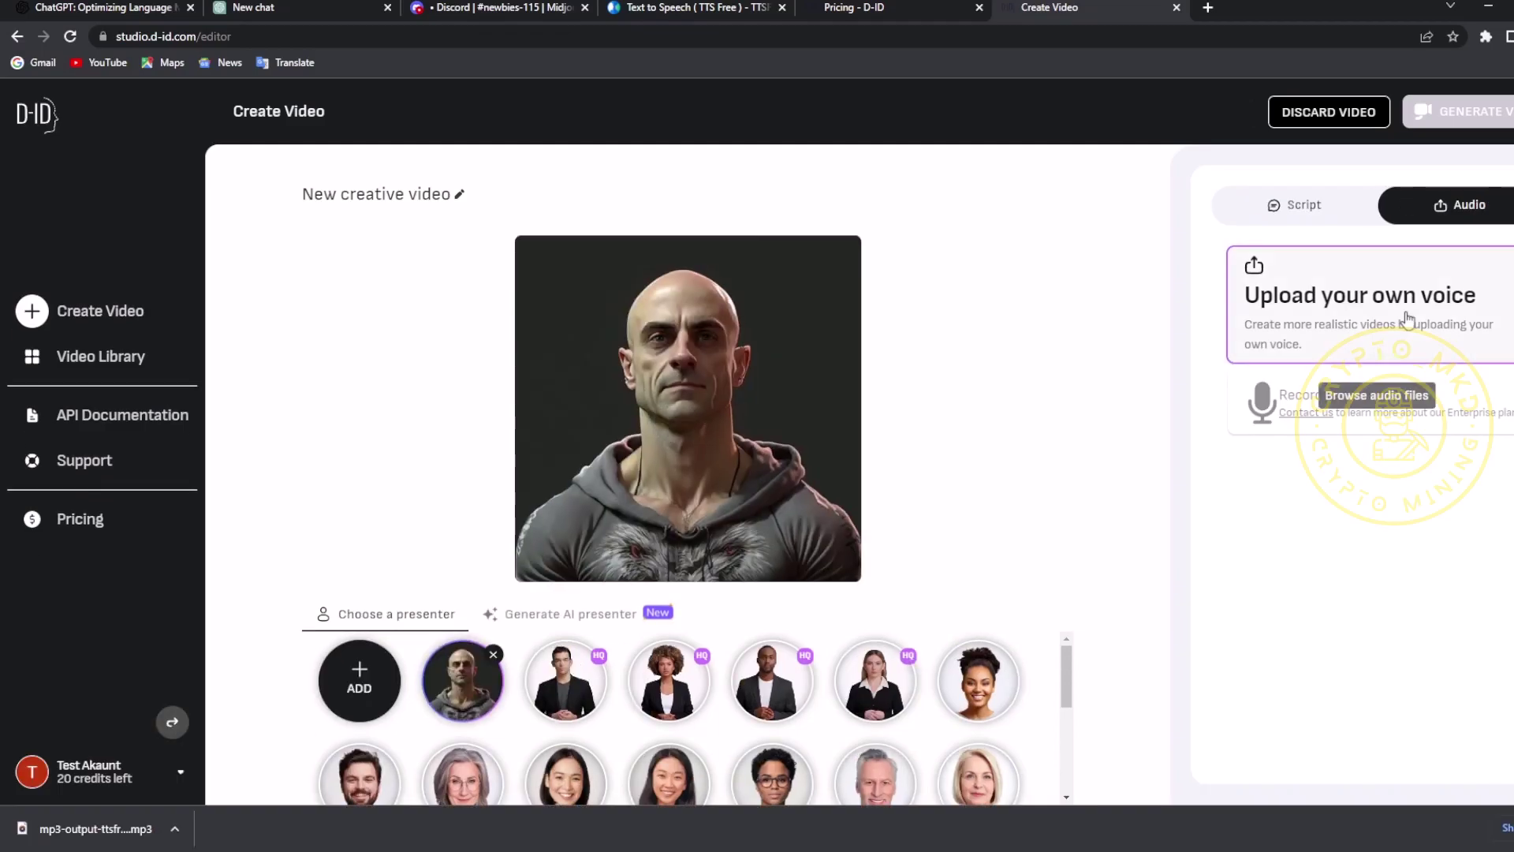
{"action": "left_click", "coordinate": [1333, 301]}
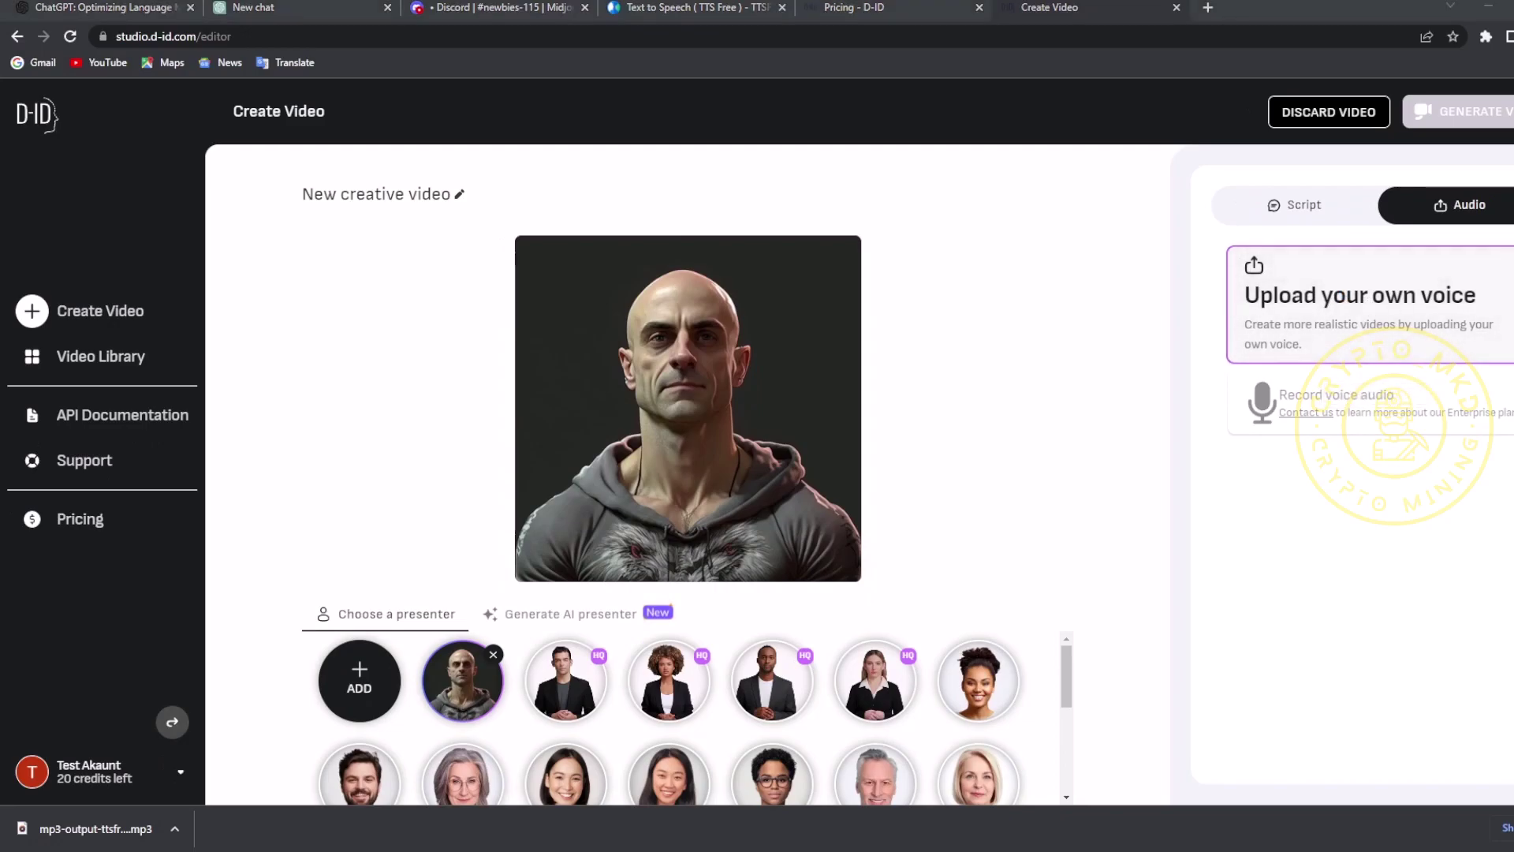
{"action": "key", "text": "Return"}
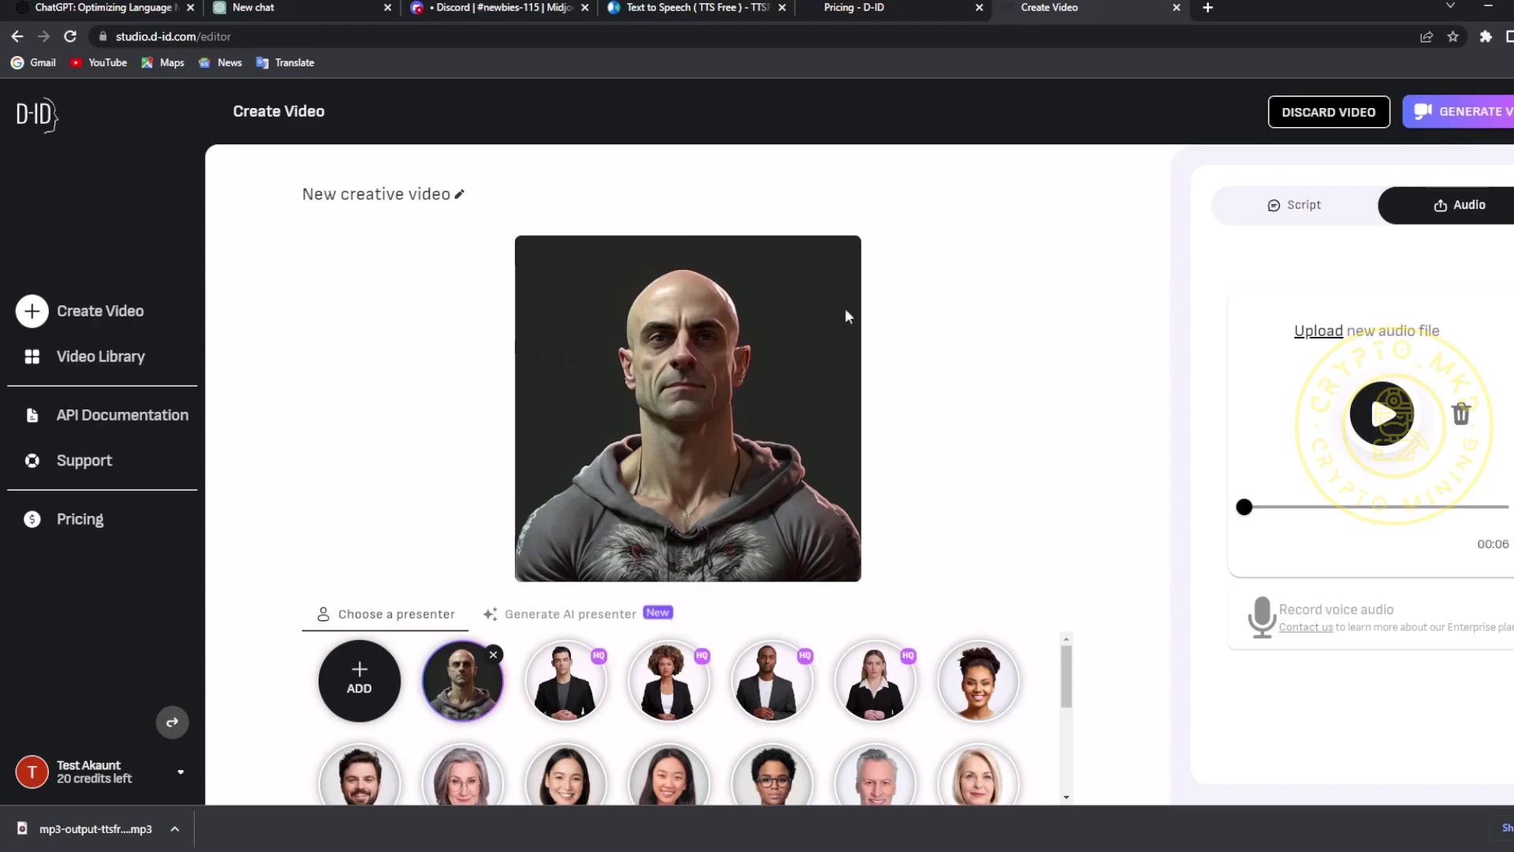
{"action": "left_click", "coordinate": [1499, 117]}
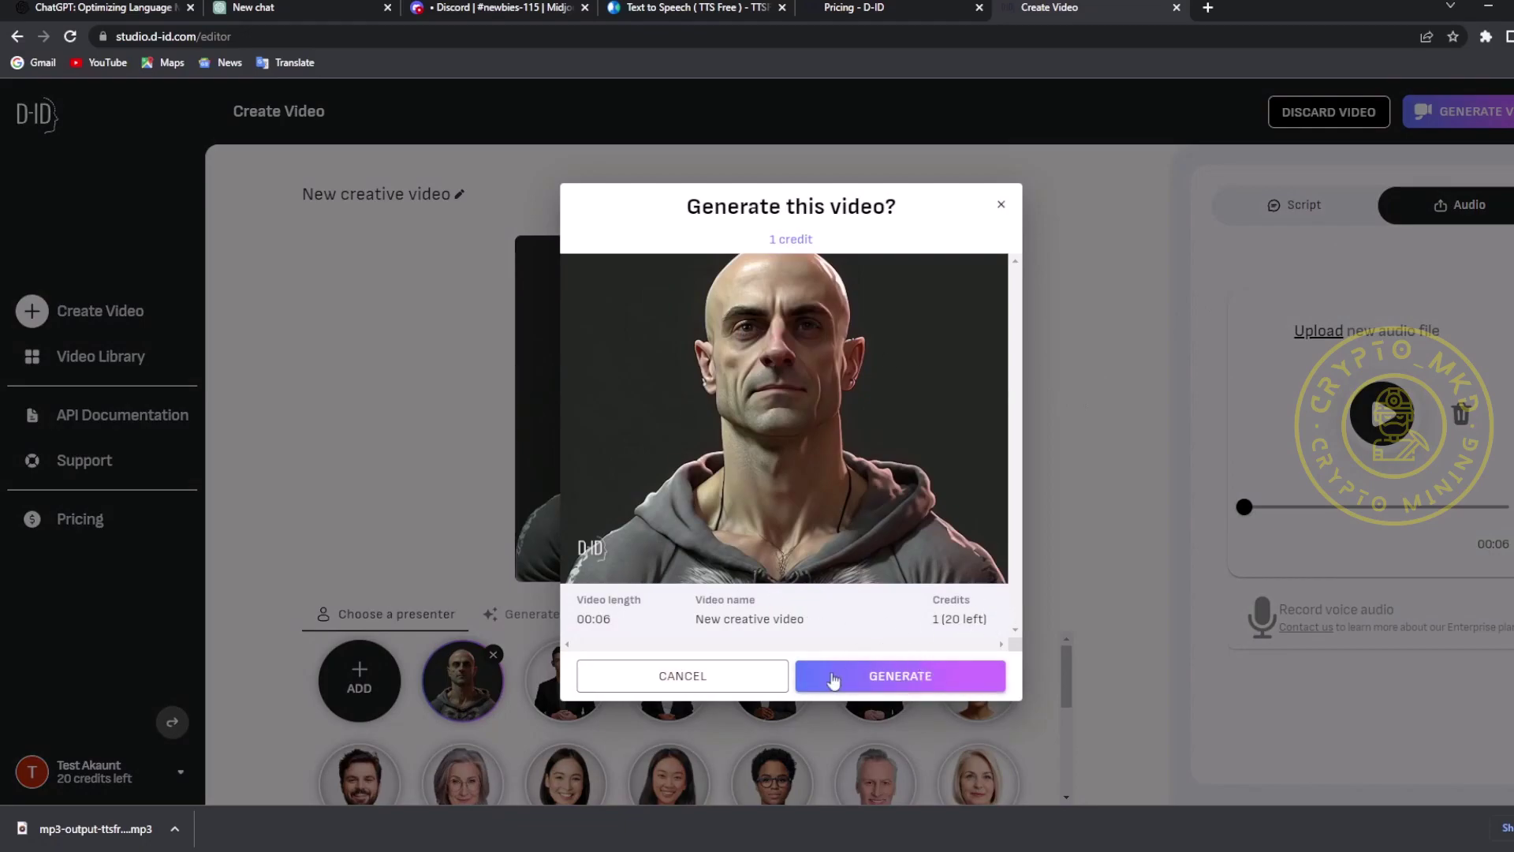
Confirm generation for 1 credit, adding the bald-man video to the library with 19 credits left.
{"action": "left_click", "coordinate": [886, 683]}
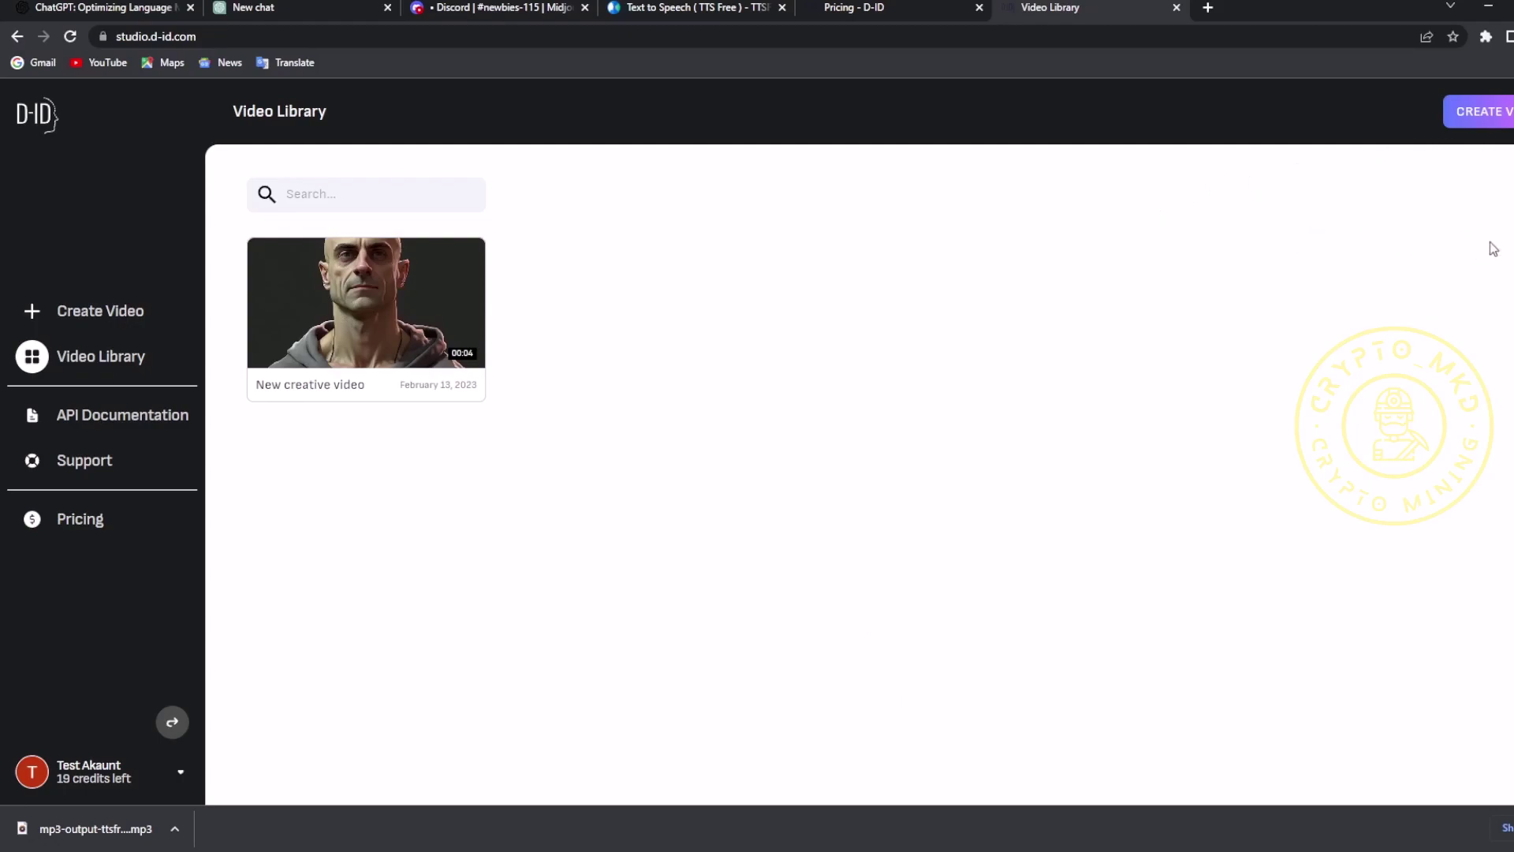
{"action": "left_click", "coordinate": [363, 306]}
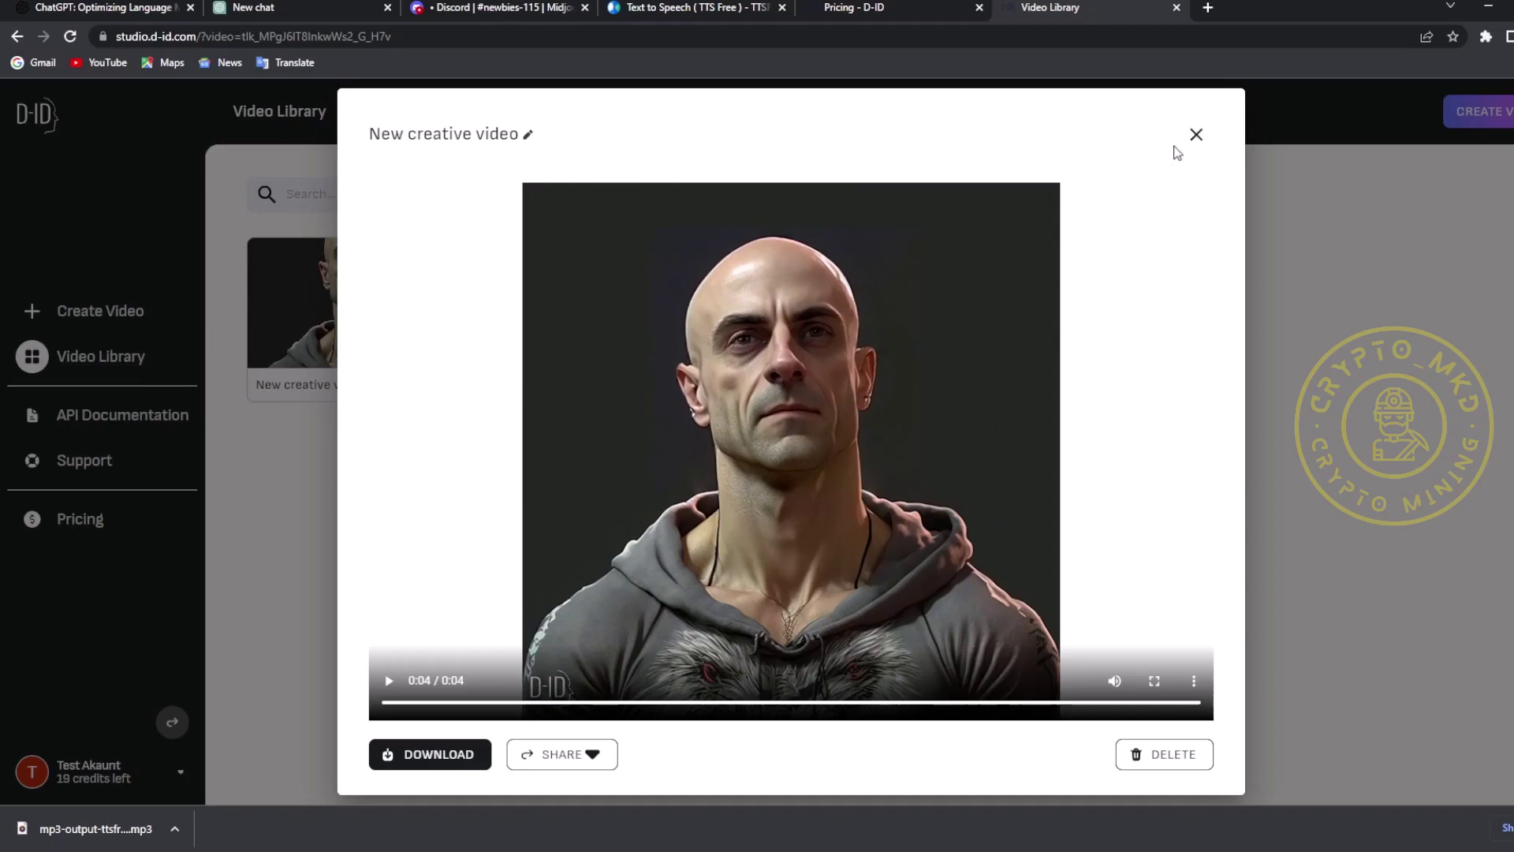
{"action": "left_click", "coordinate": [1195, 135]}
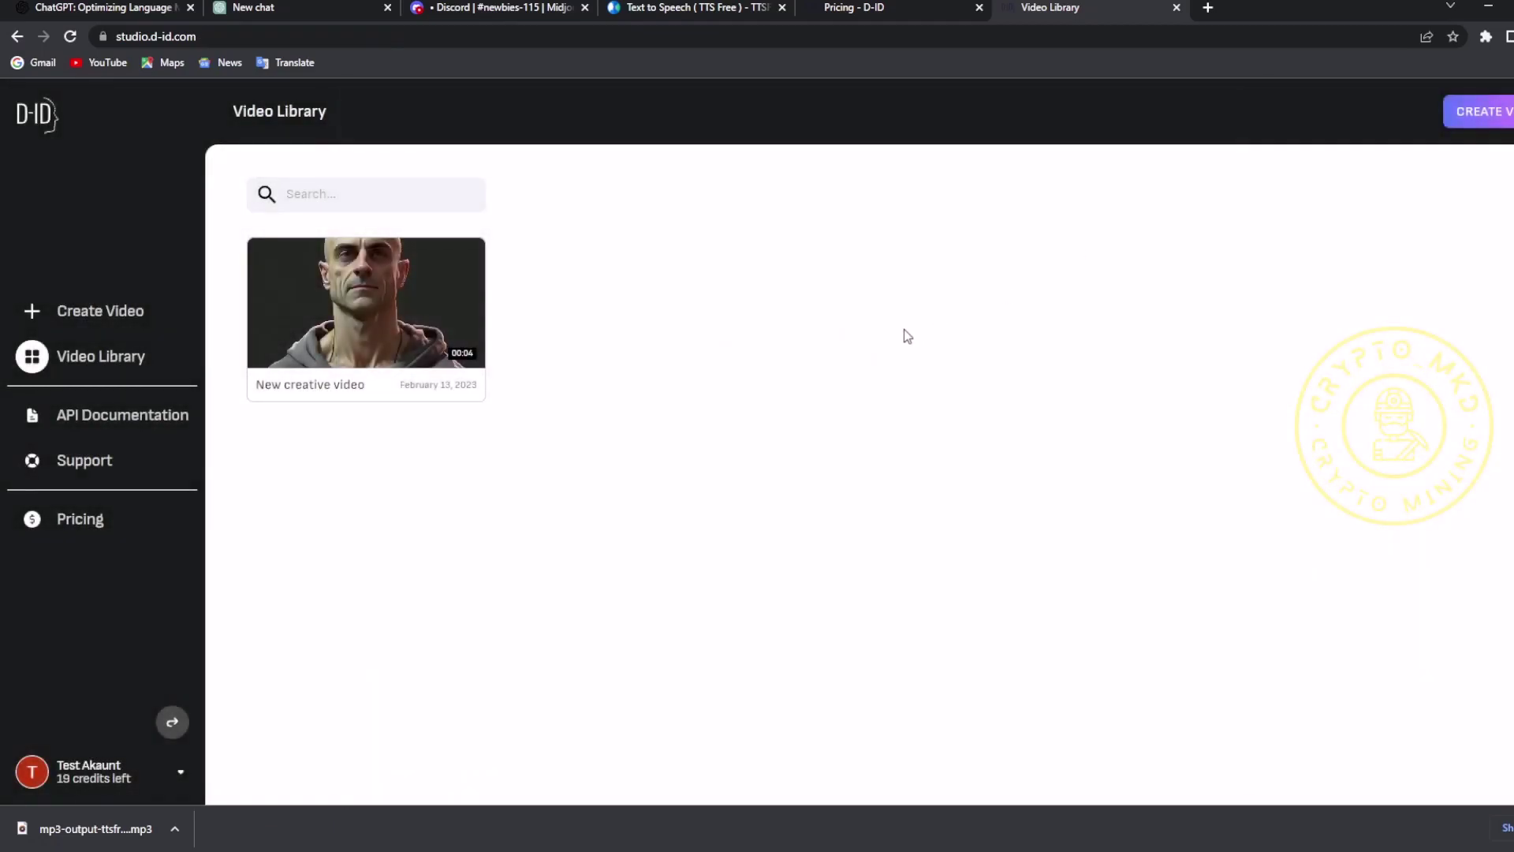